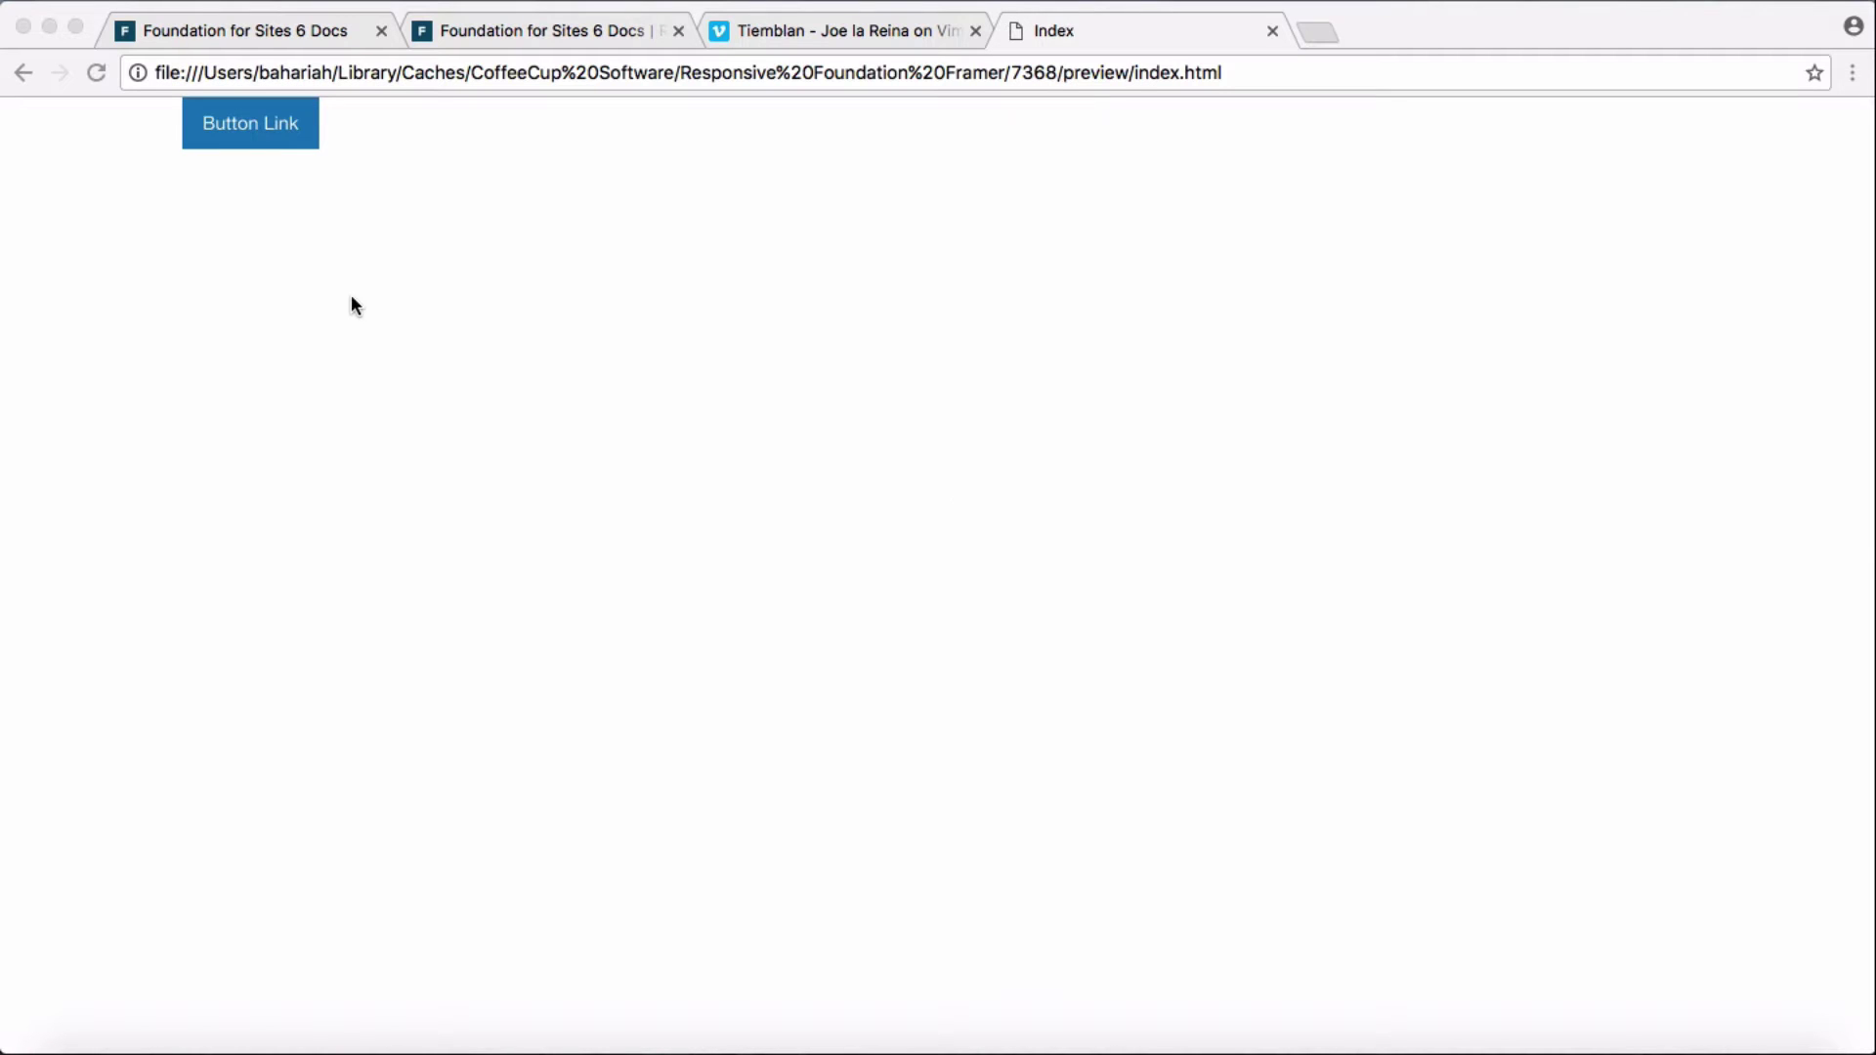
- Open the Tiemblan Vimeo video modal from the preview's Button Link, then switch to the Foundation docs tab
click(262, 141)
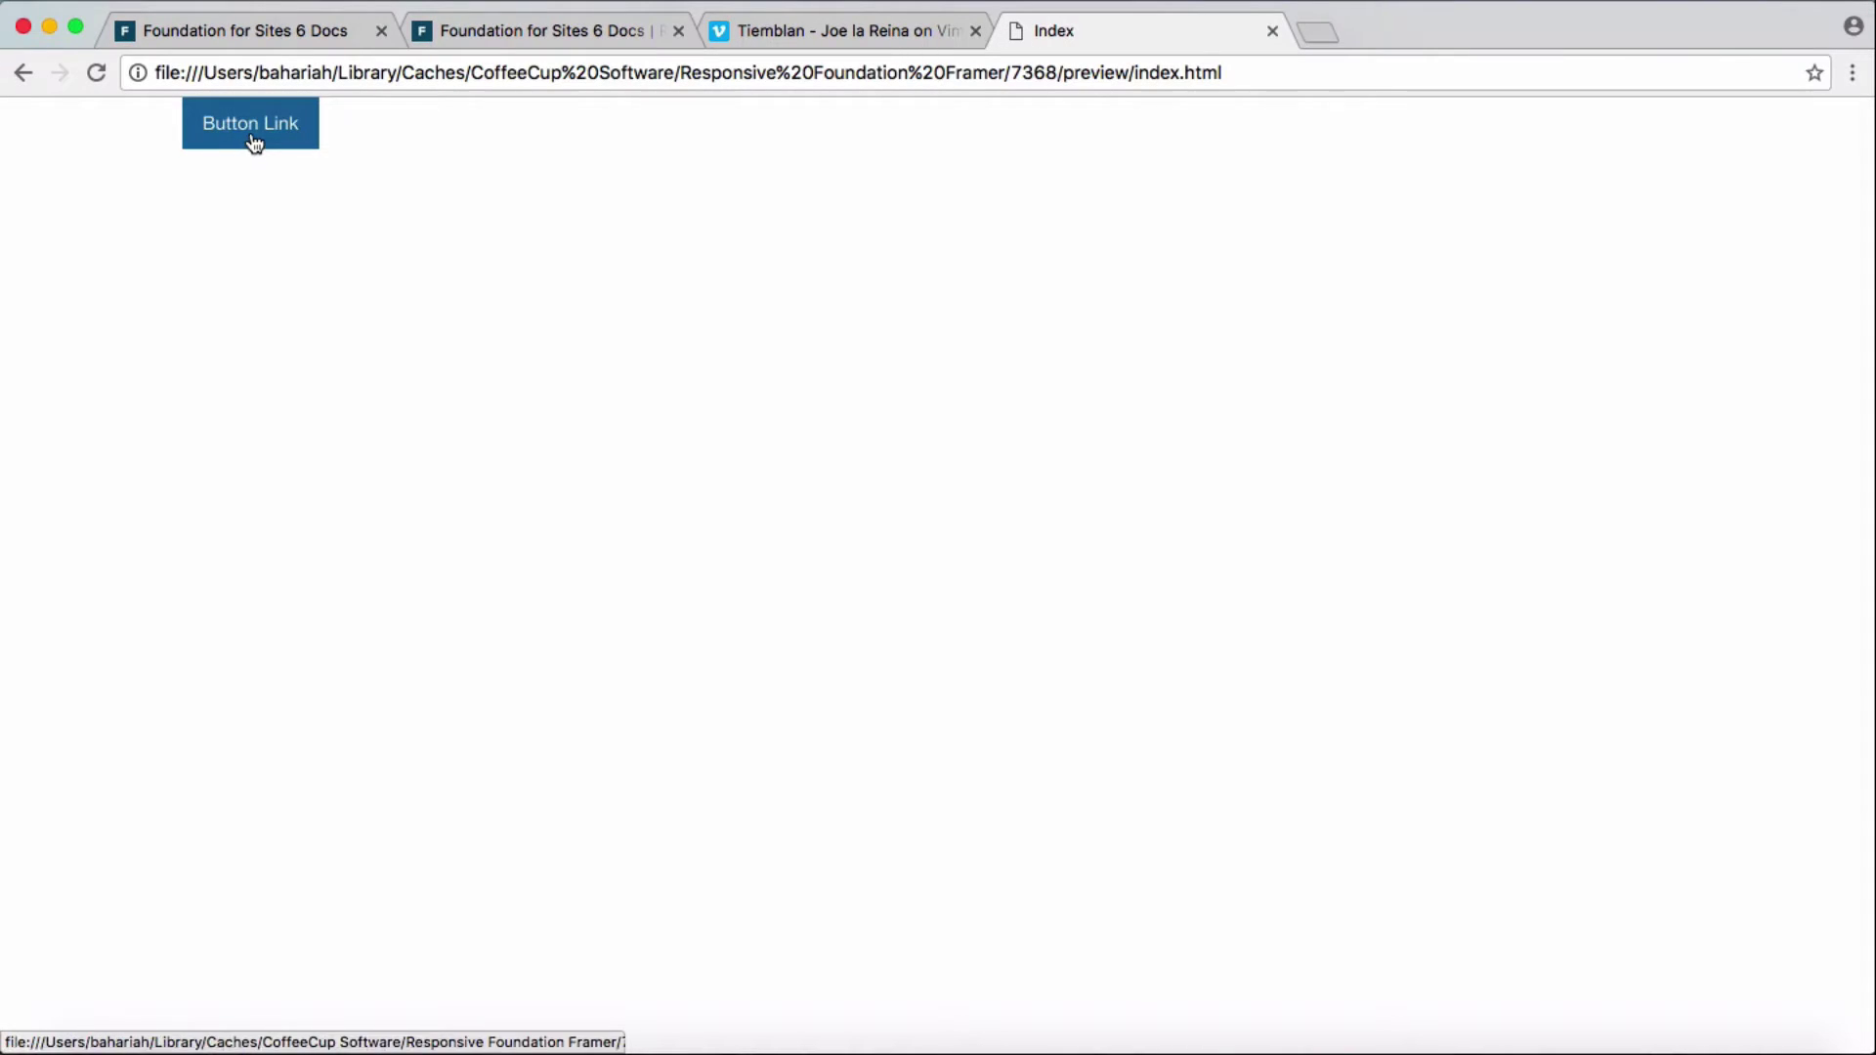
click(254, 144)
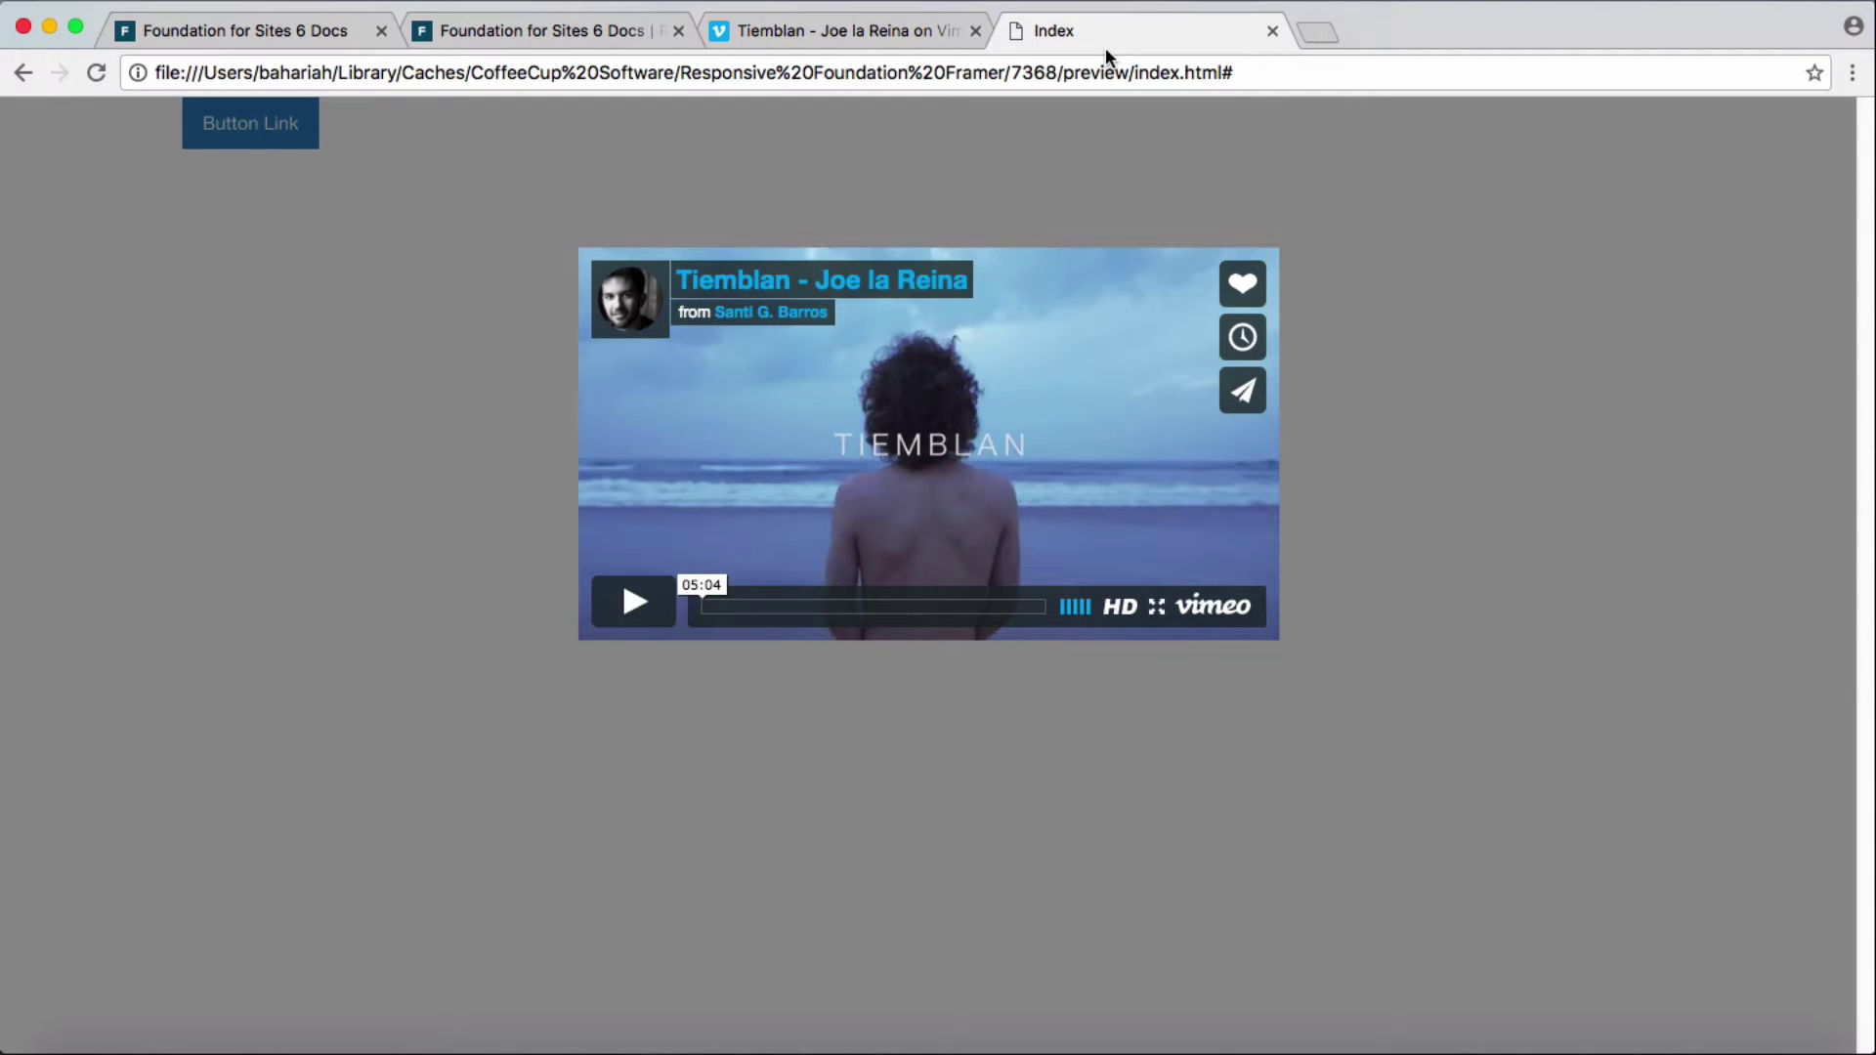
click(207, 42)
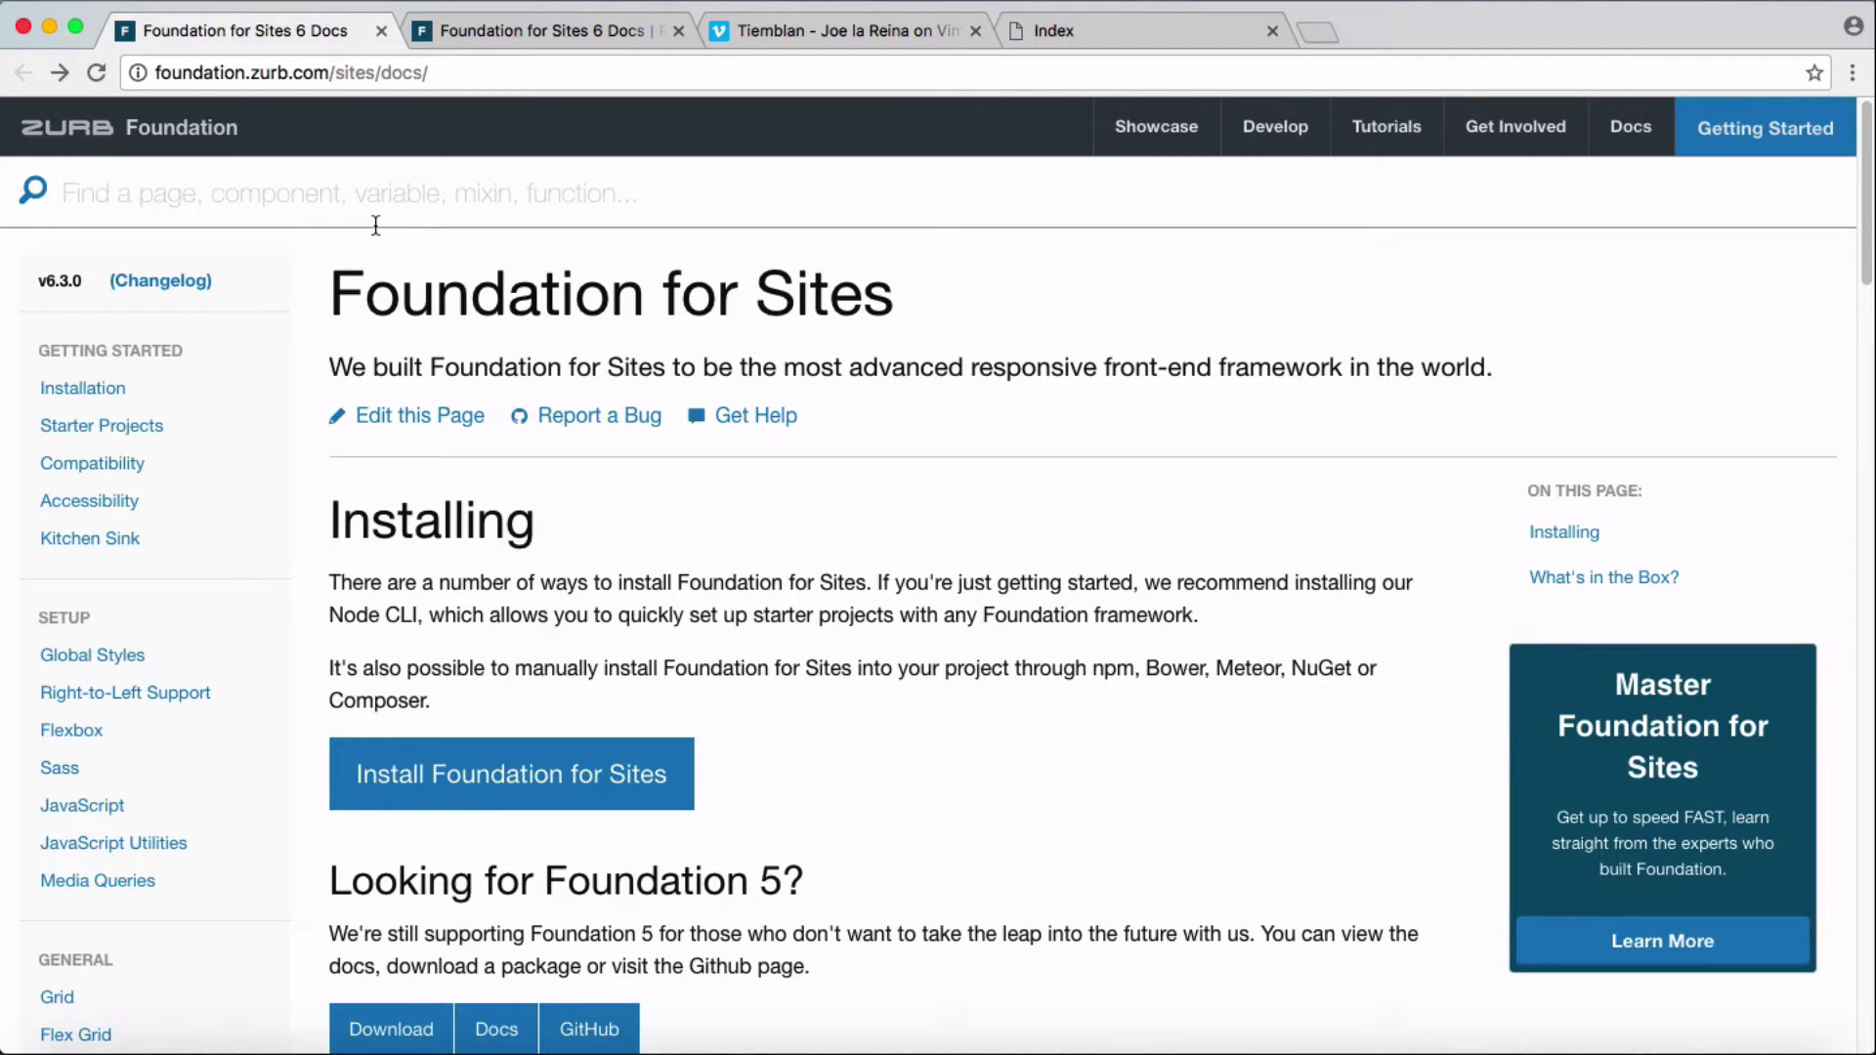
- Search the docs for 'reveal', read the Reveal component's Basics and Sizing sections, then return to Framer
text(re)
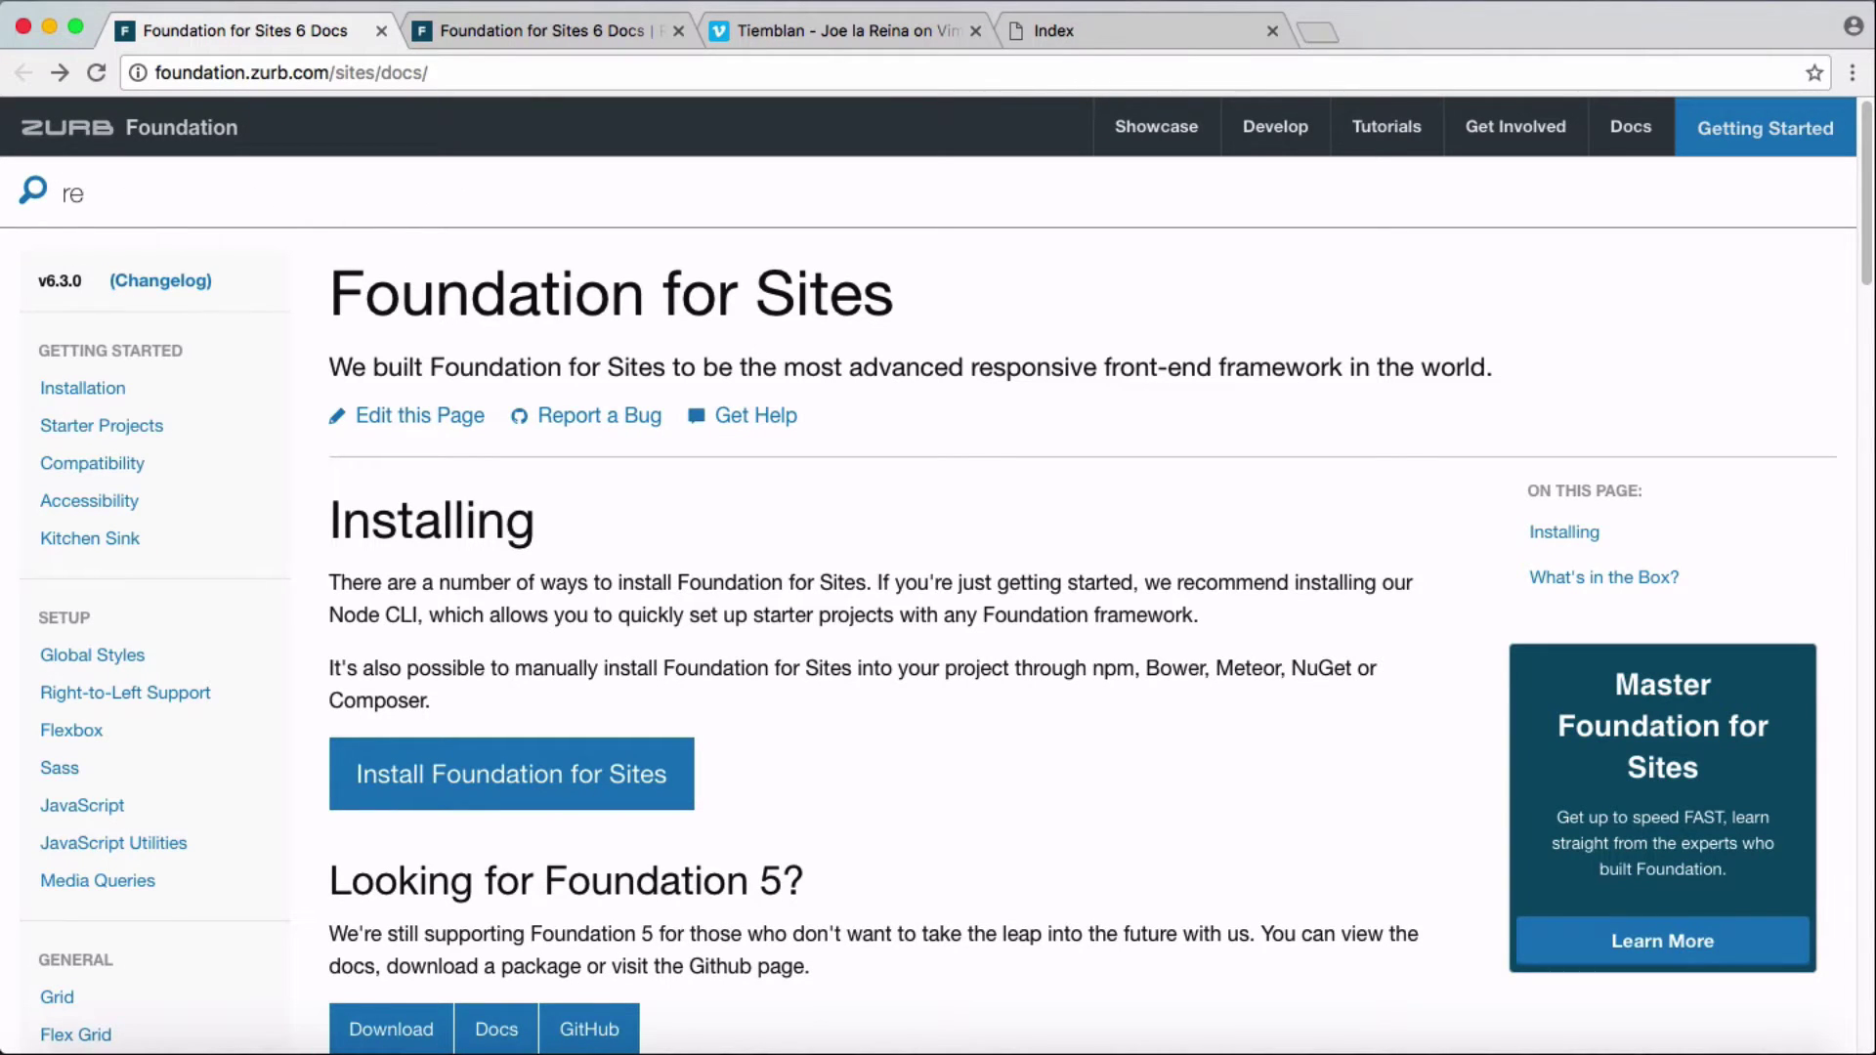
text(veal)
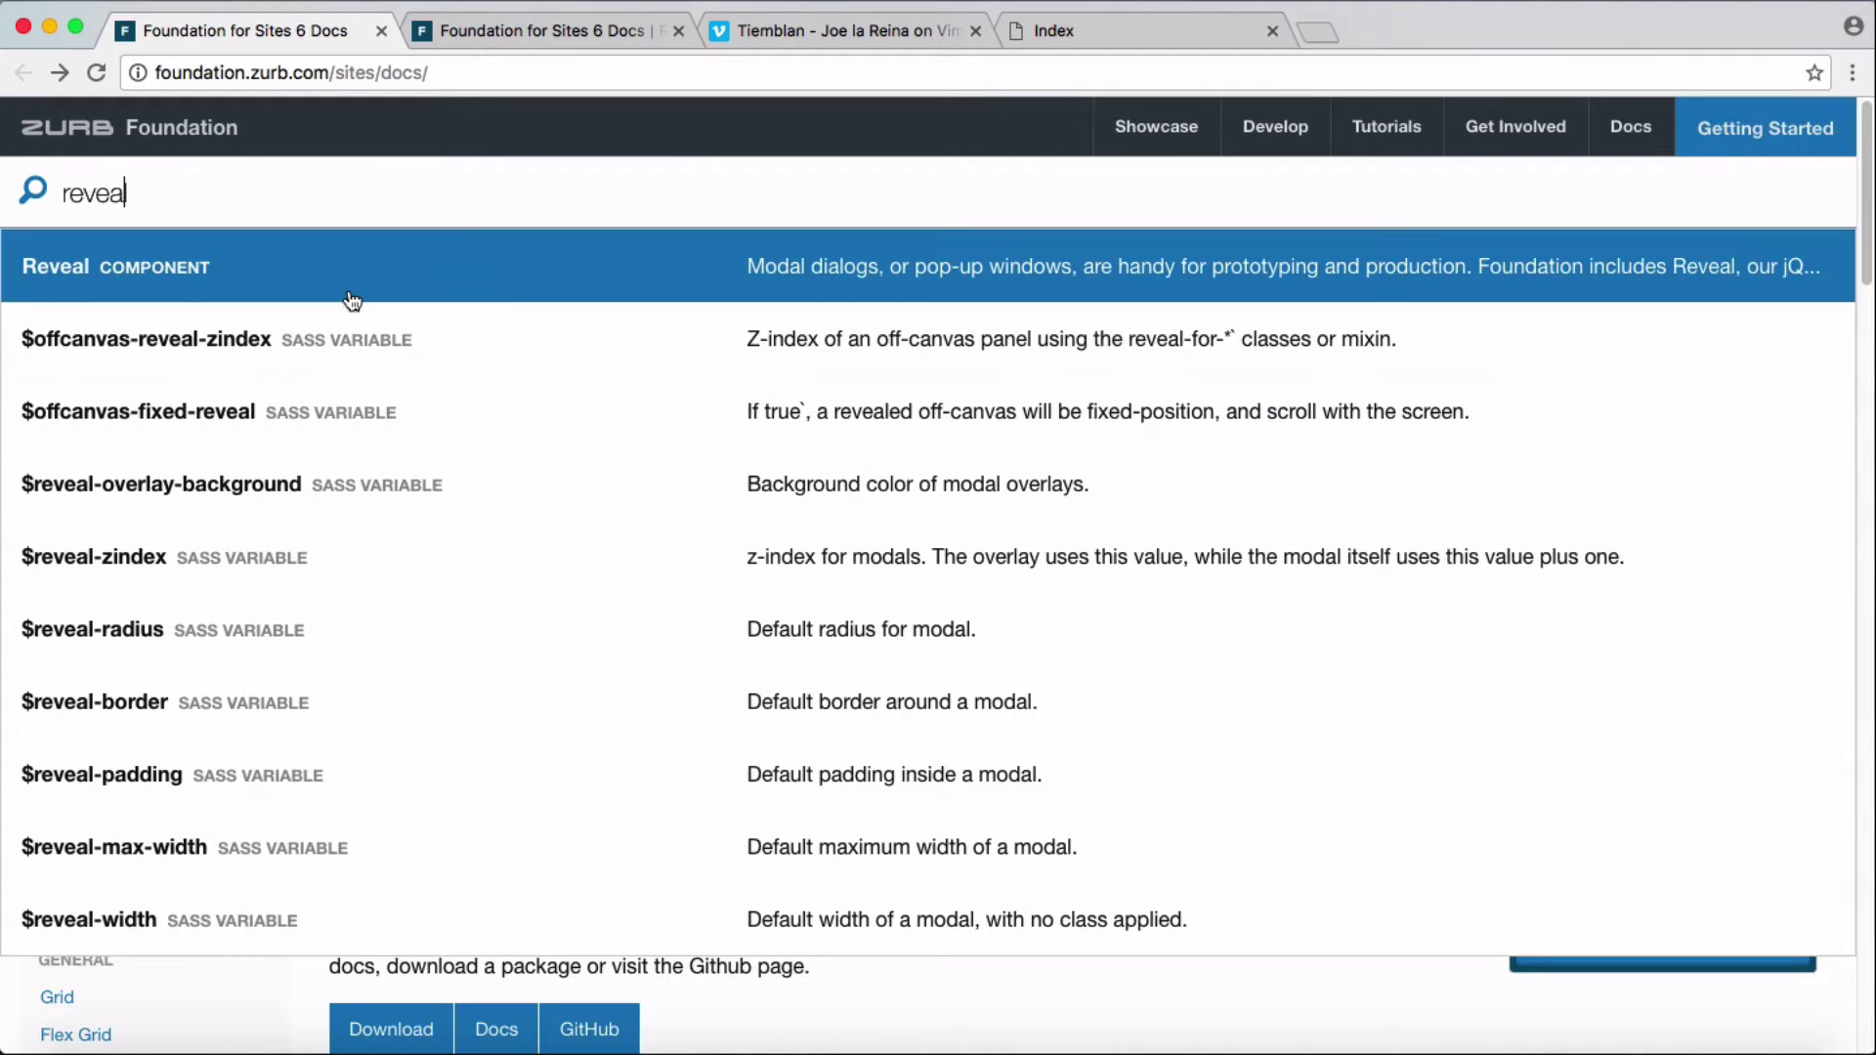
click(354, 298)
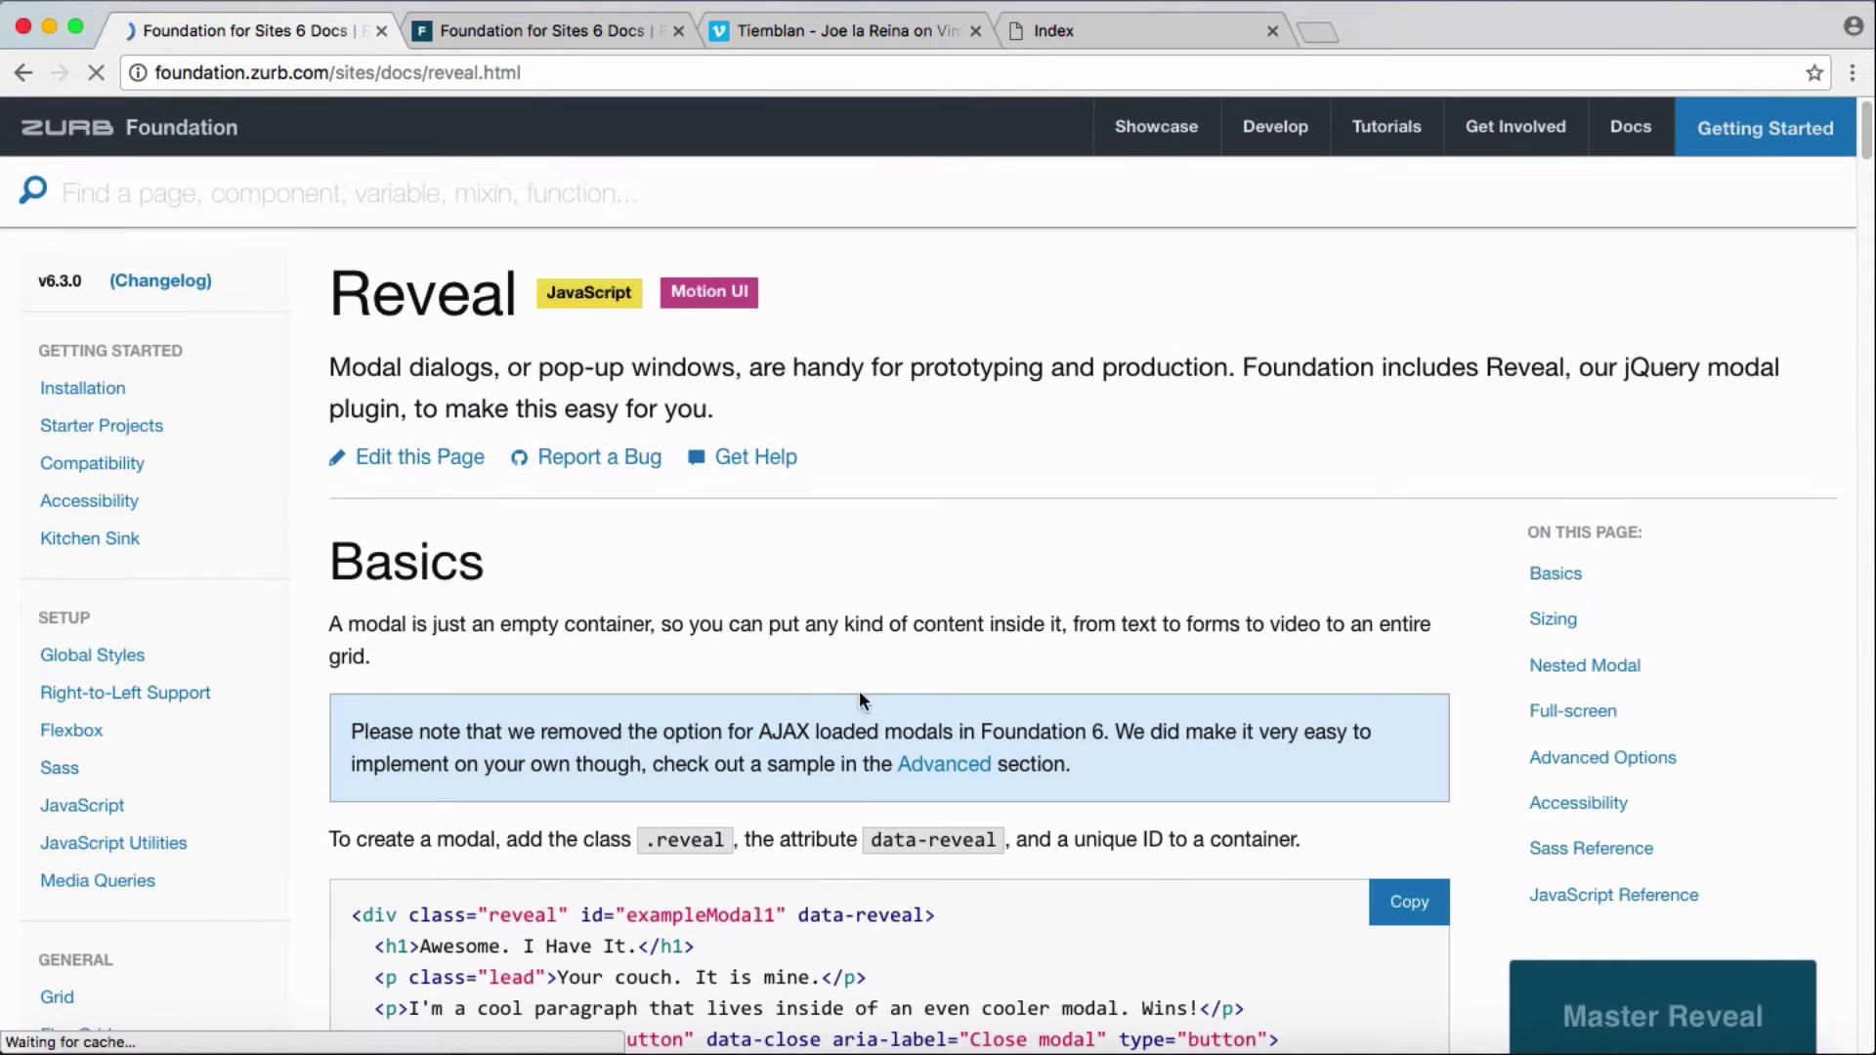
scroll(167, 745, down, 6)
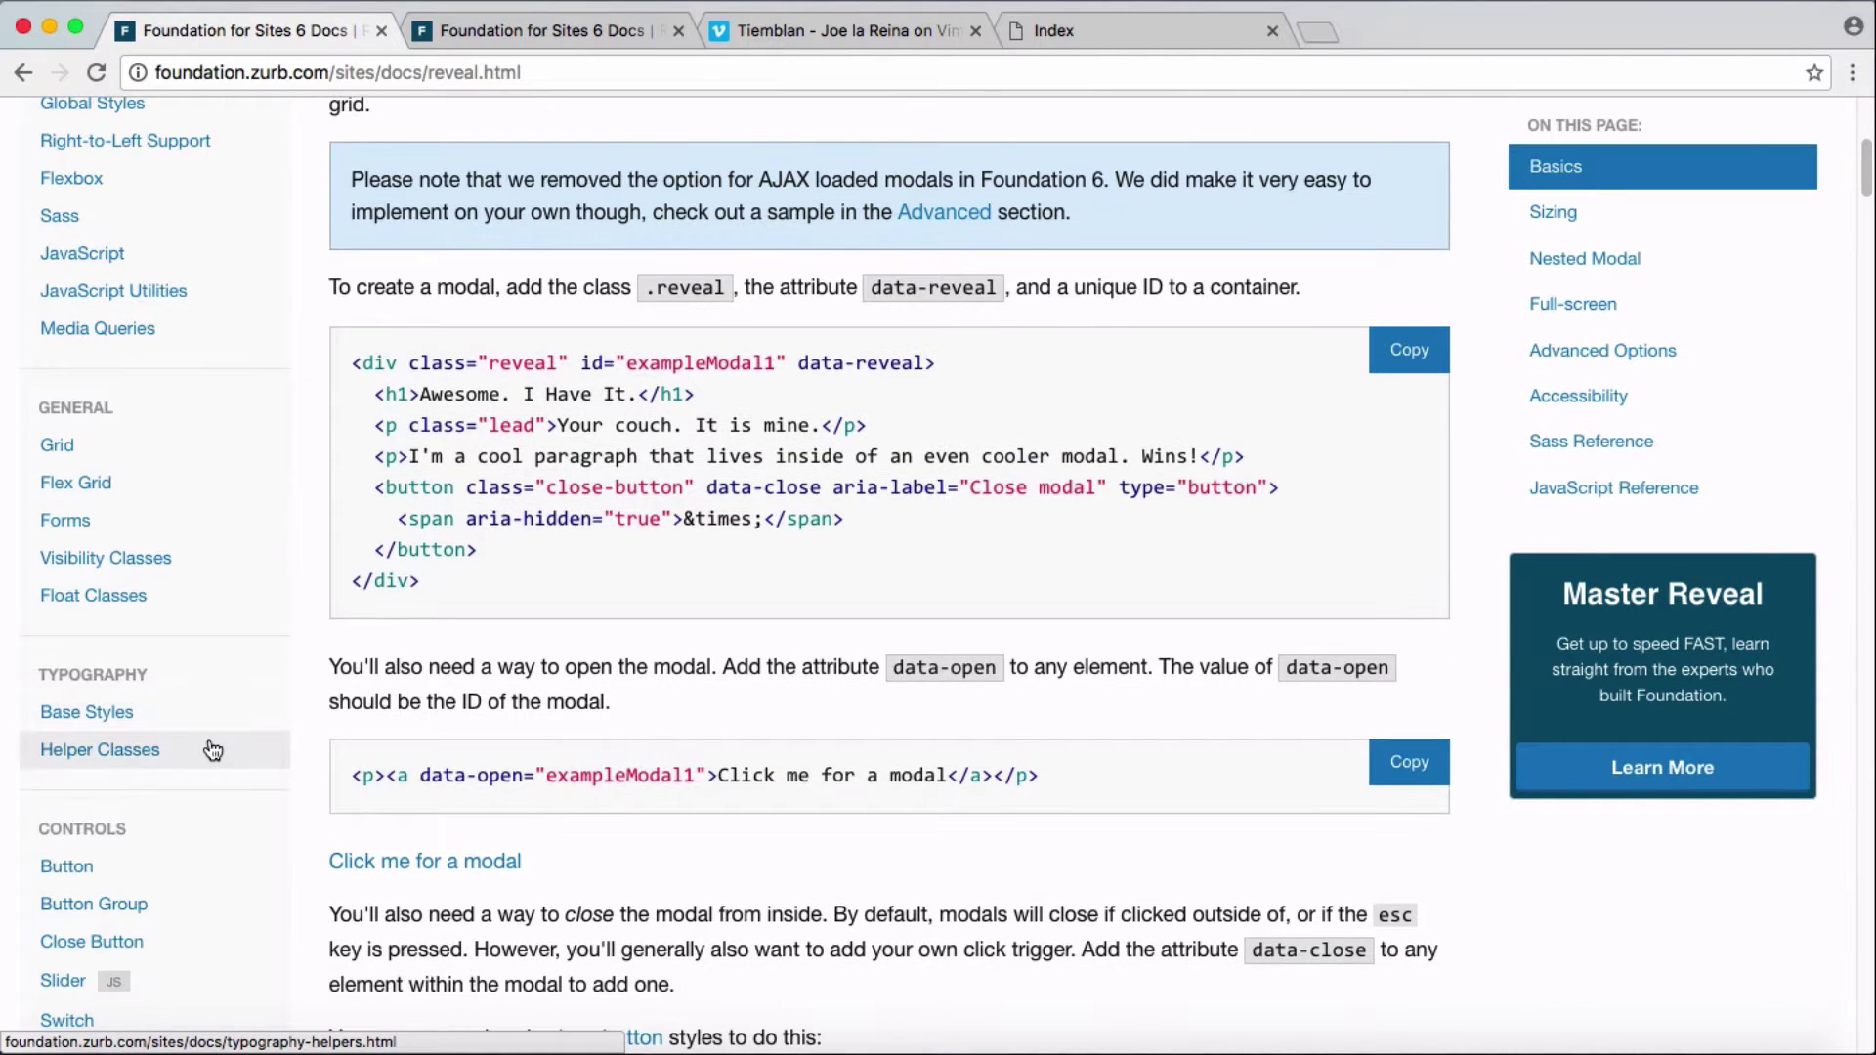
scroll(213, 751, down, 3)
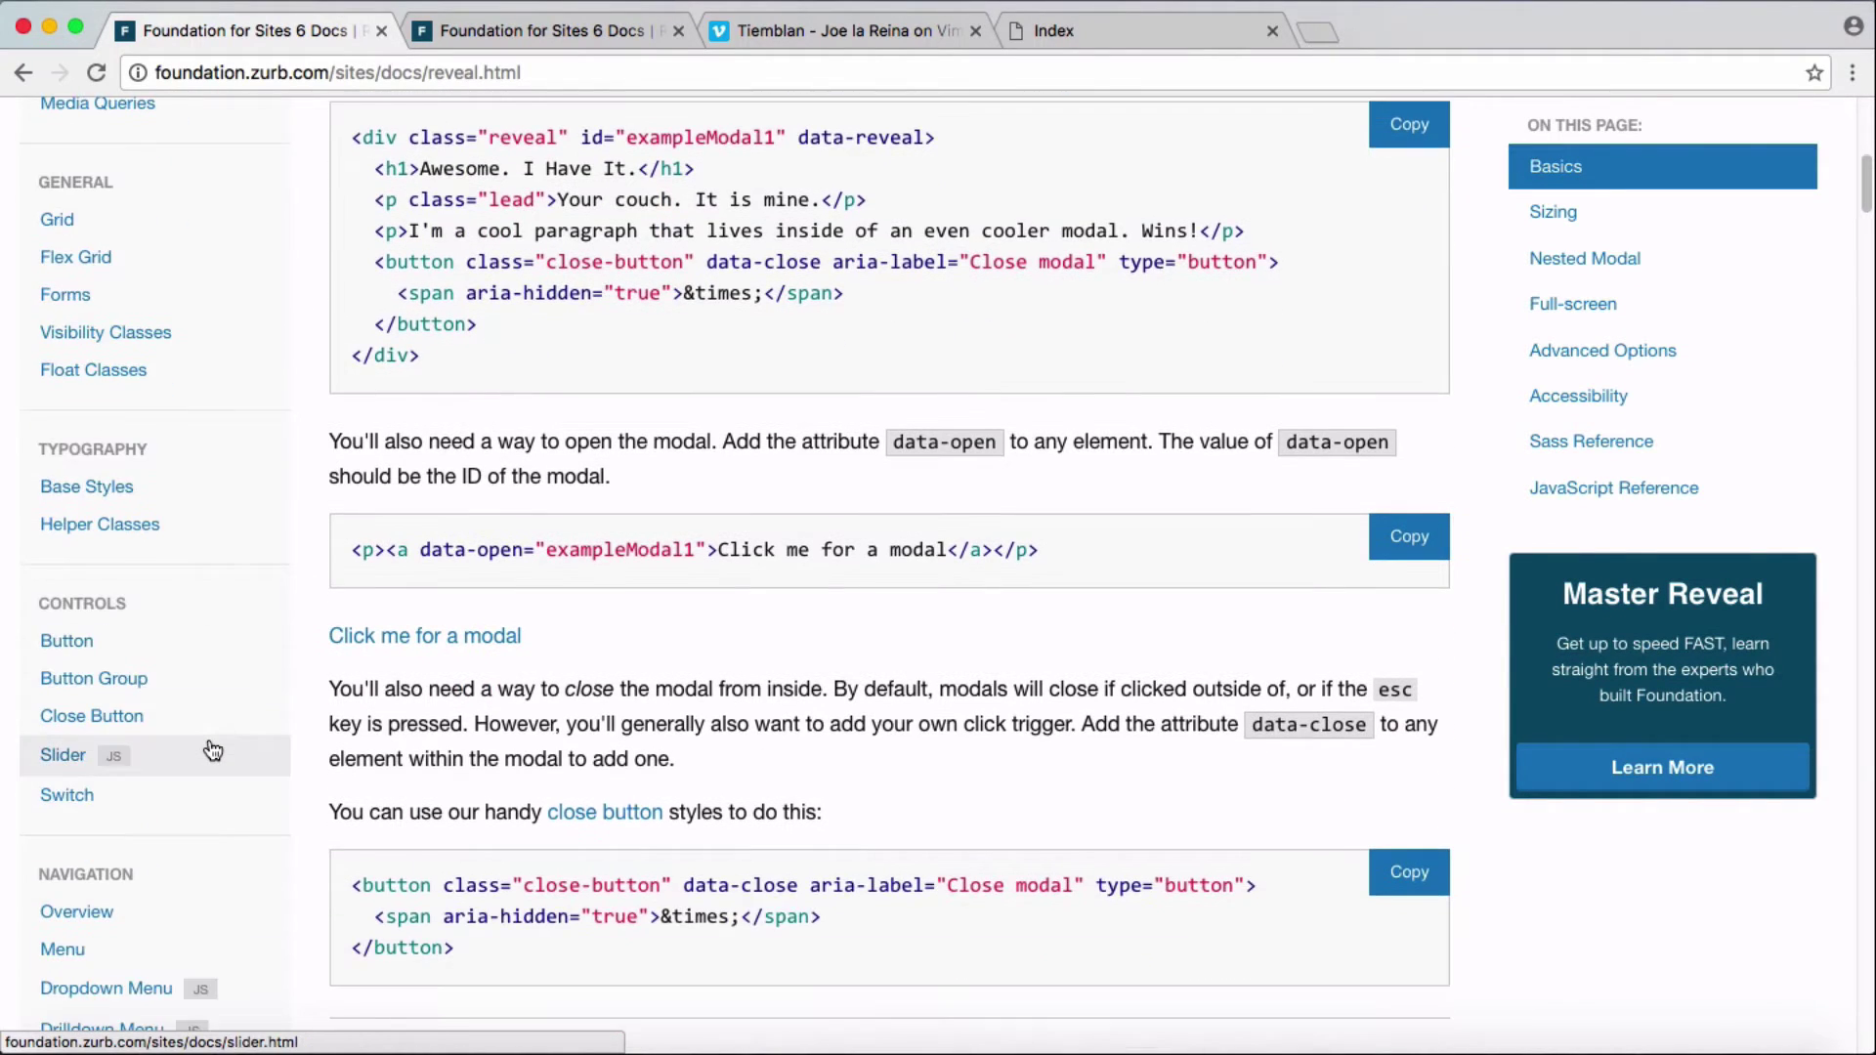
scroll(213, 750, down, 4)
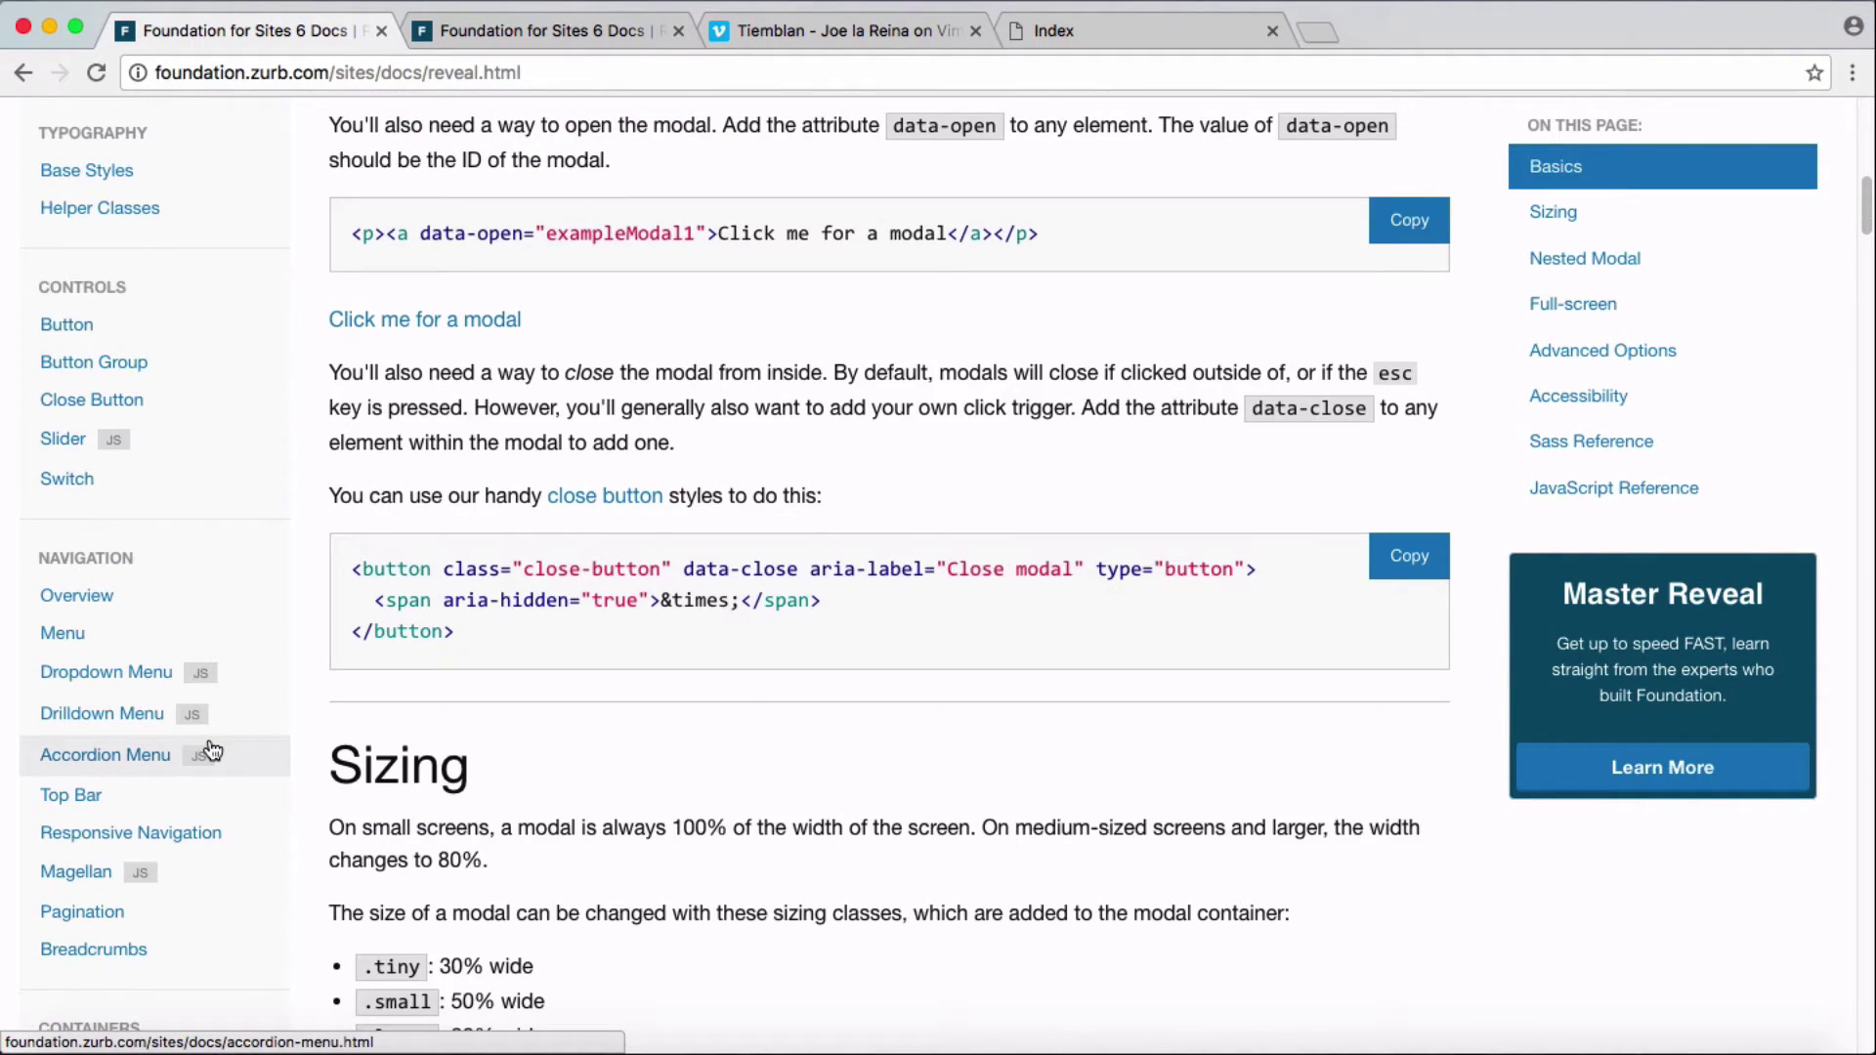
scroll(213, 751, down, 4)
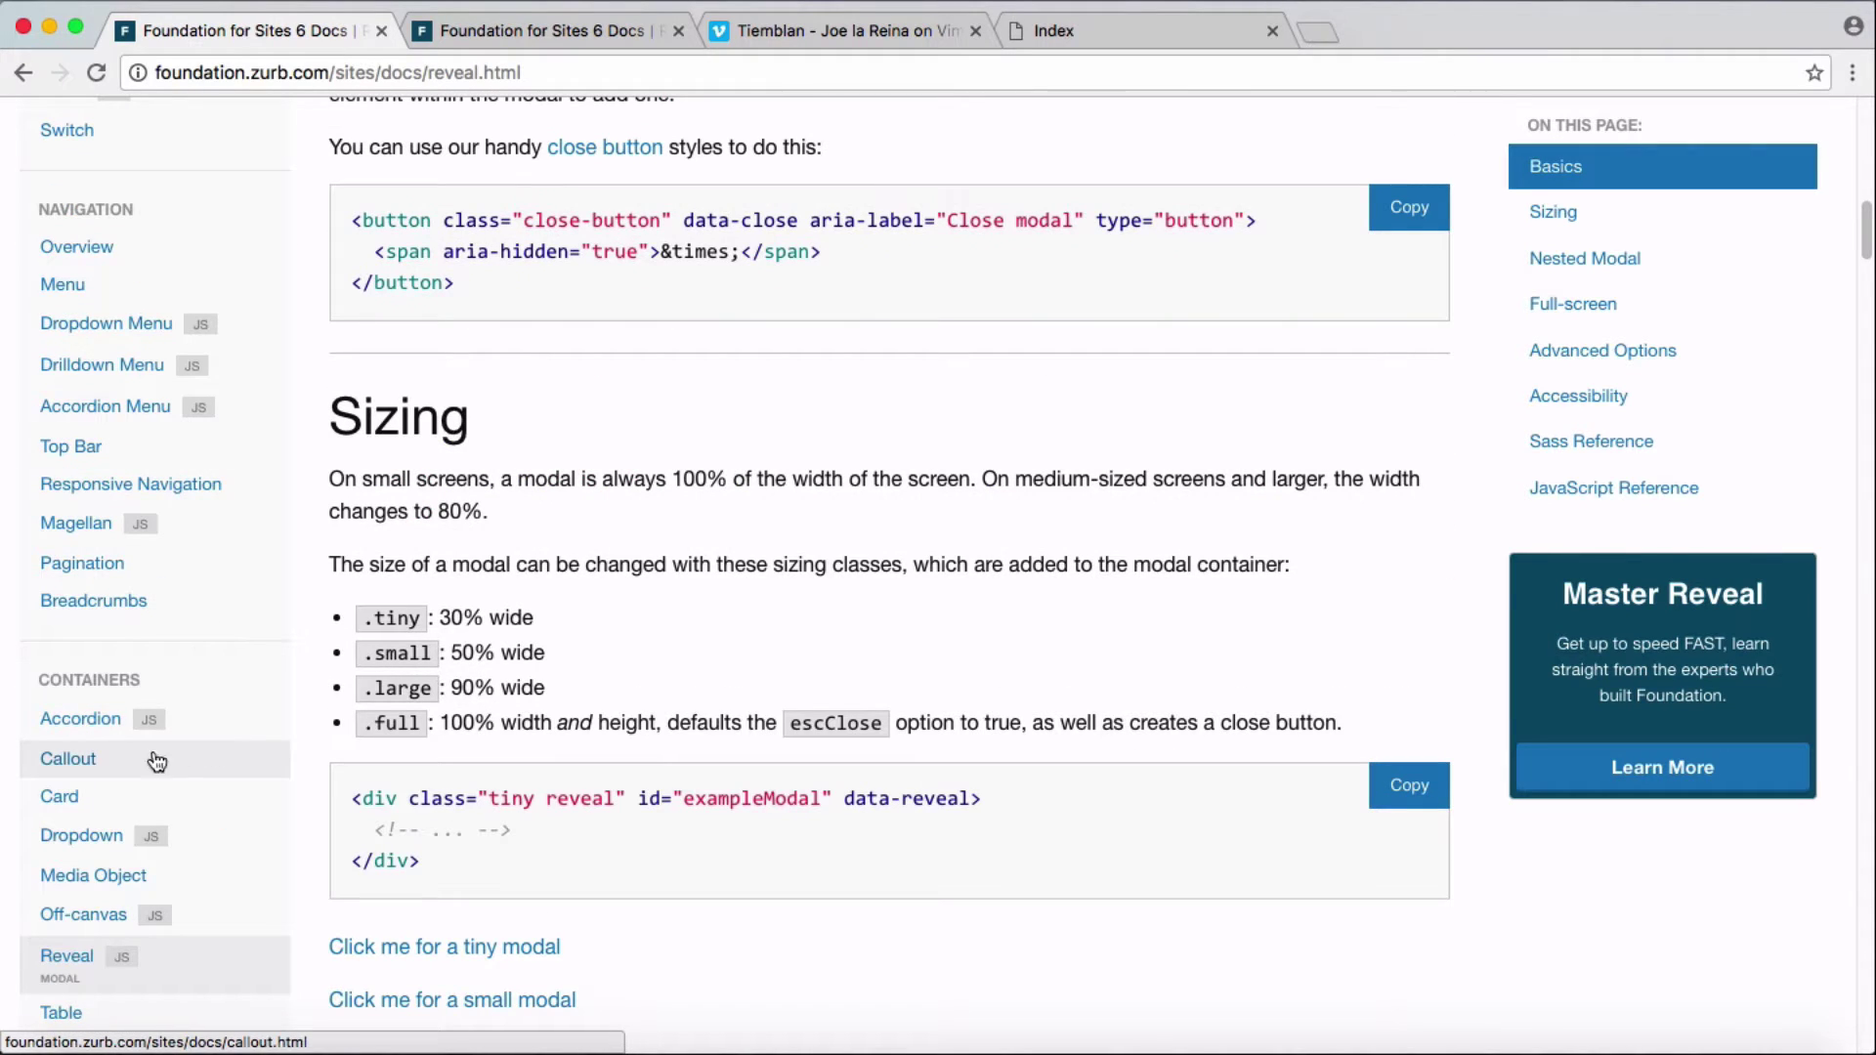
scroll(164, 907, down, 1)
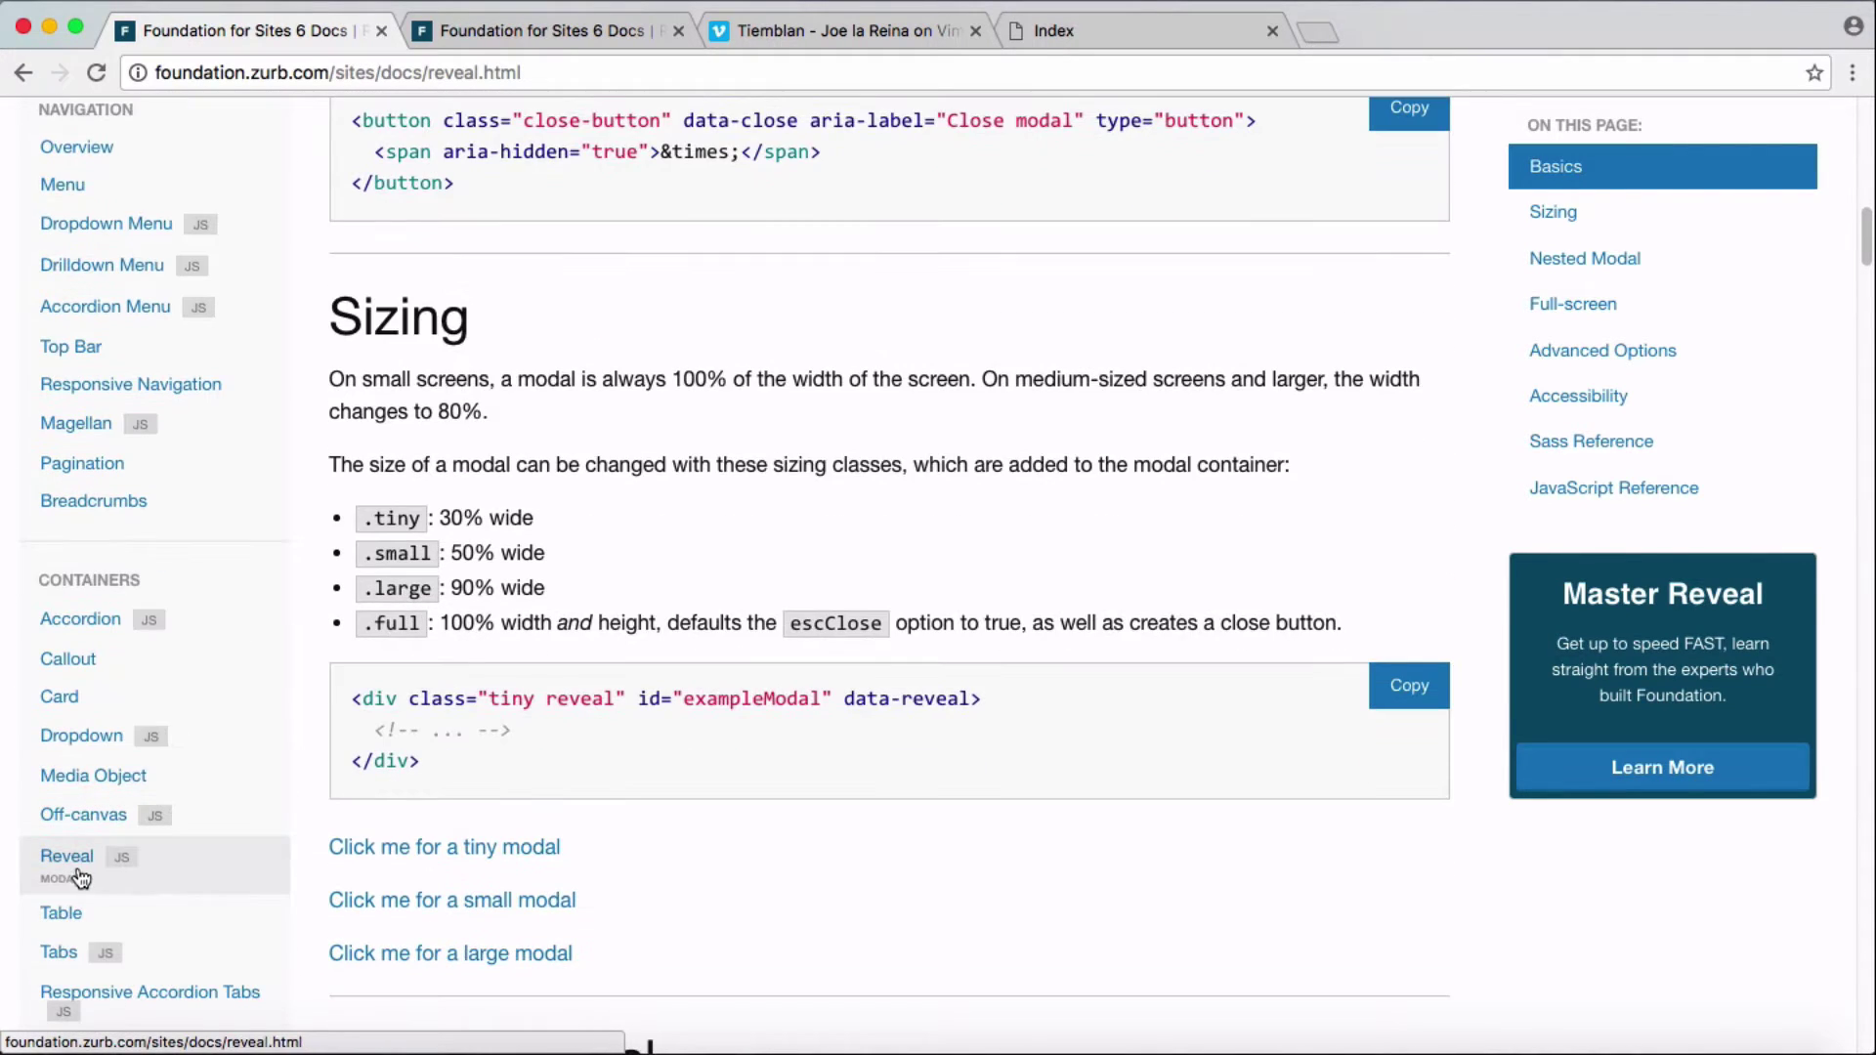
scroll(841, 391, up, 15)
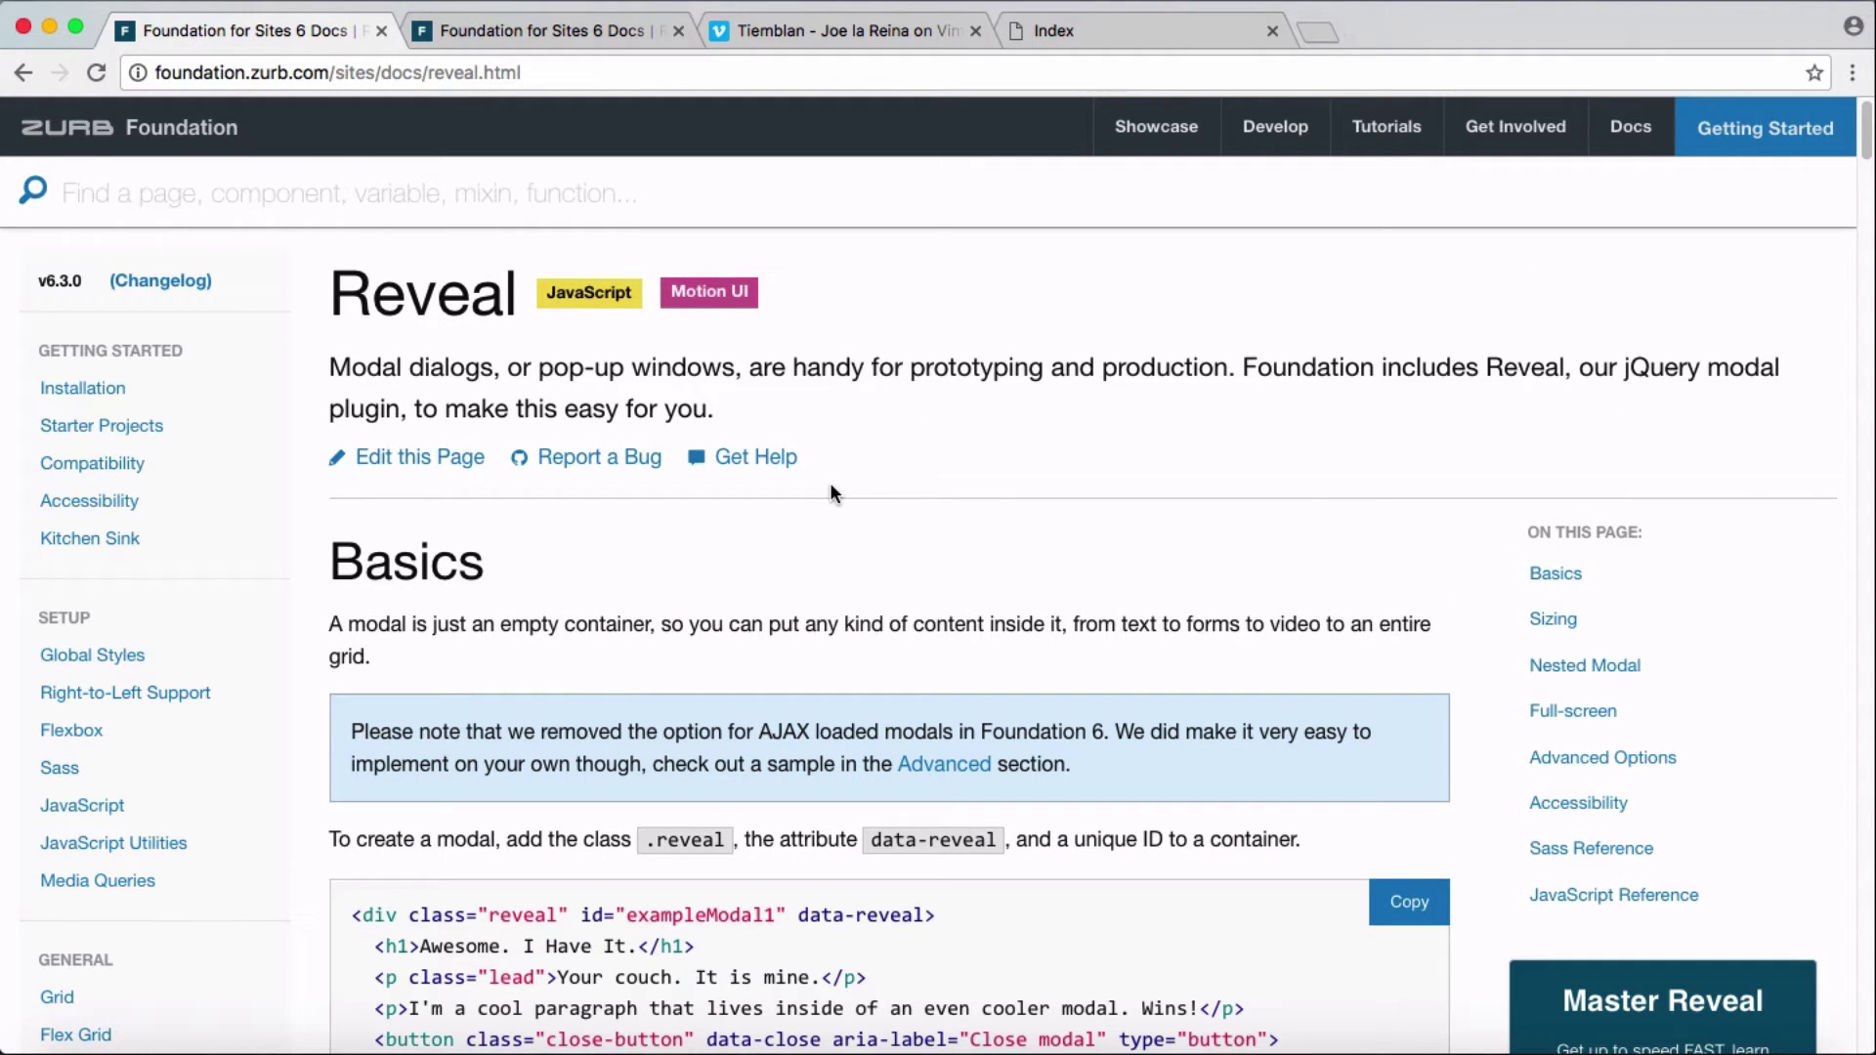
scroll(829, 483, down, 1)
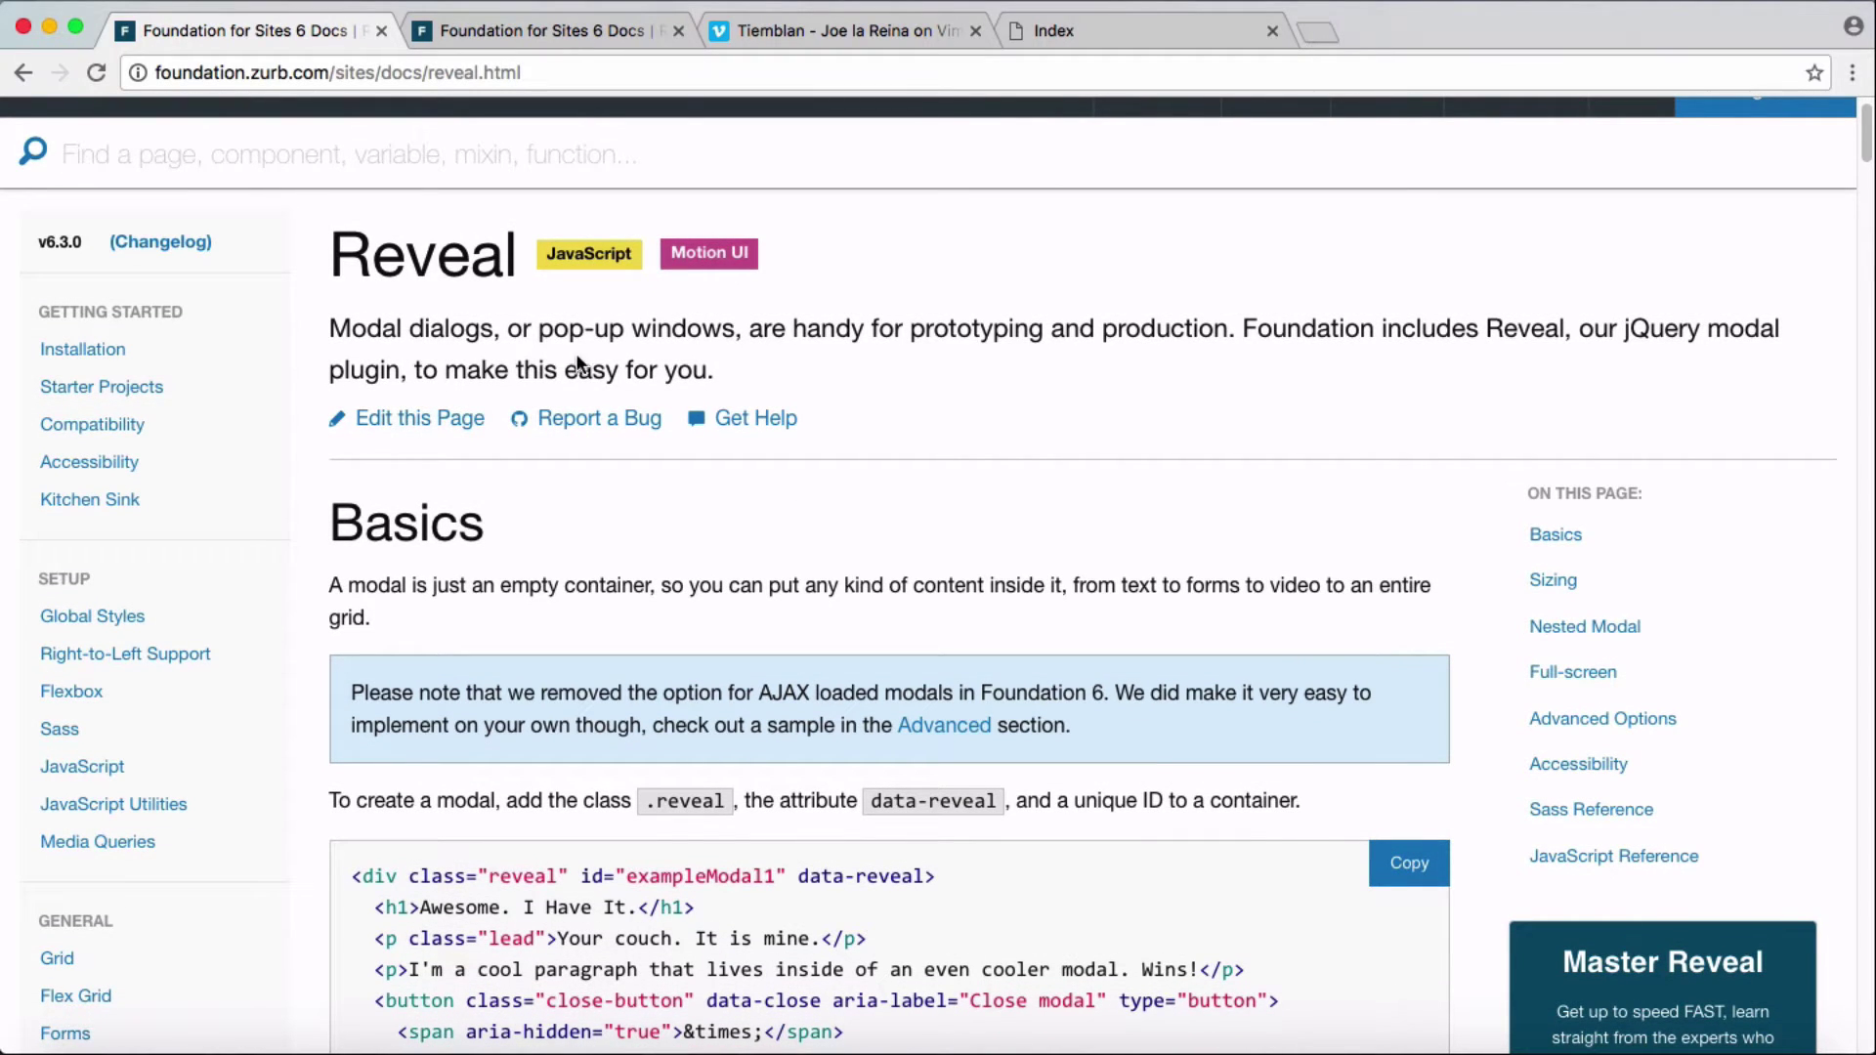
scroll(635, 687, down, 2)
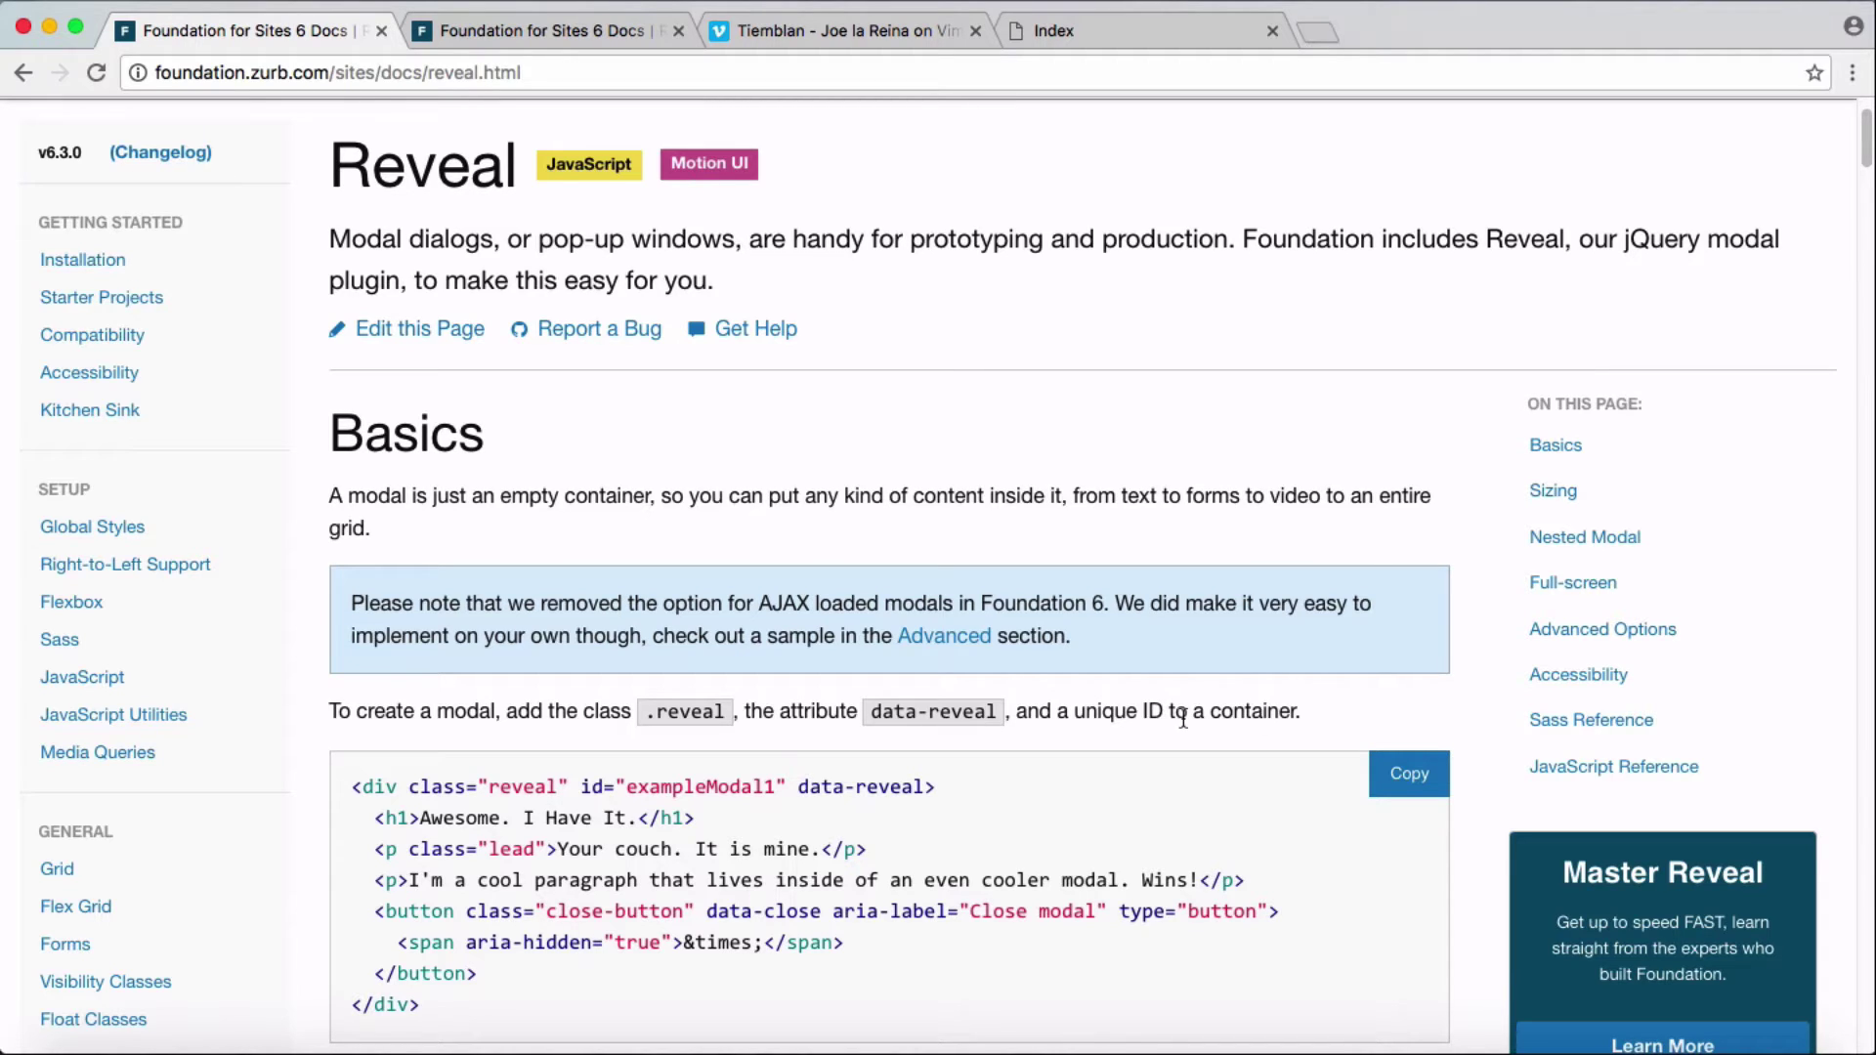
scroll(1111, 753, down, 1)
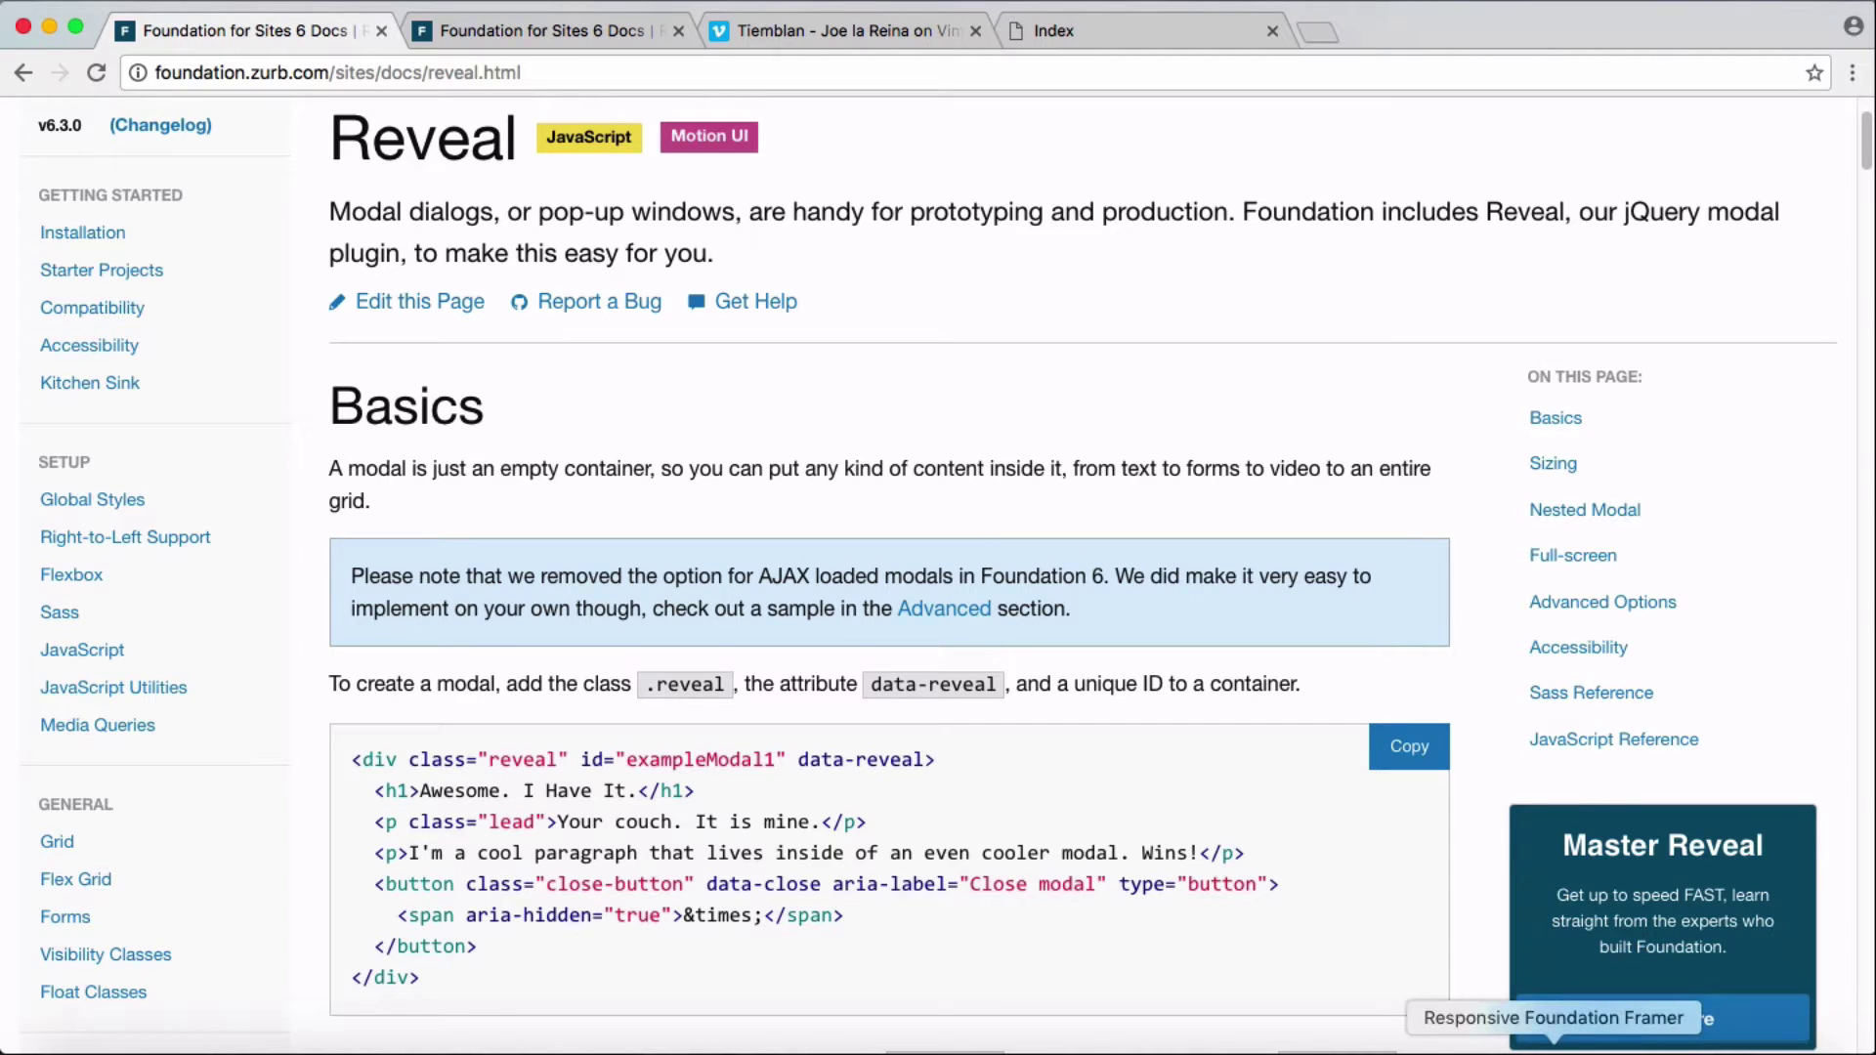
click(1516, 1037)
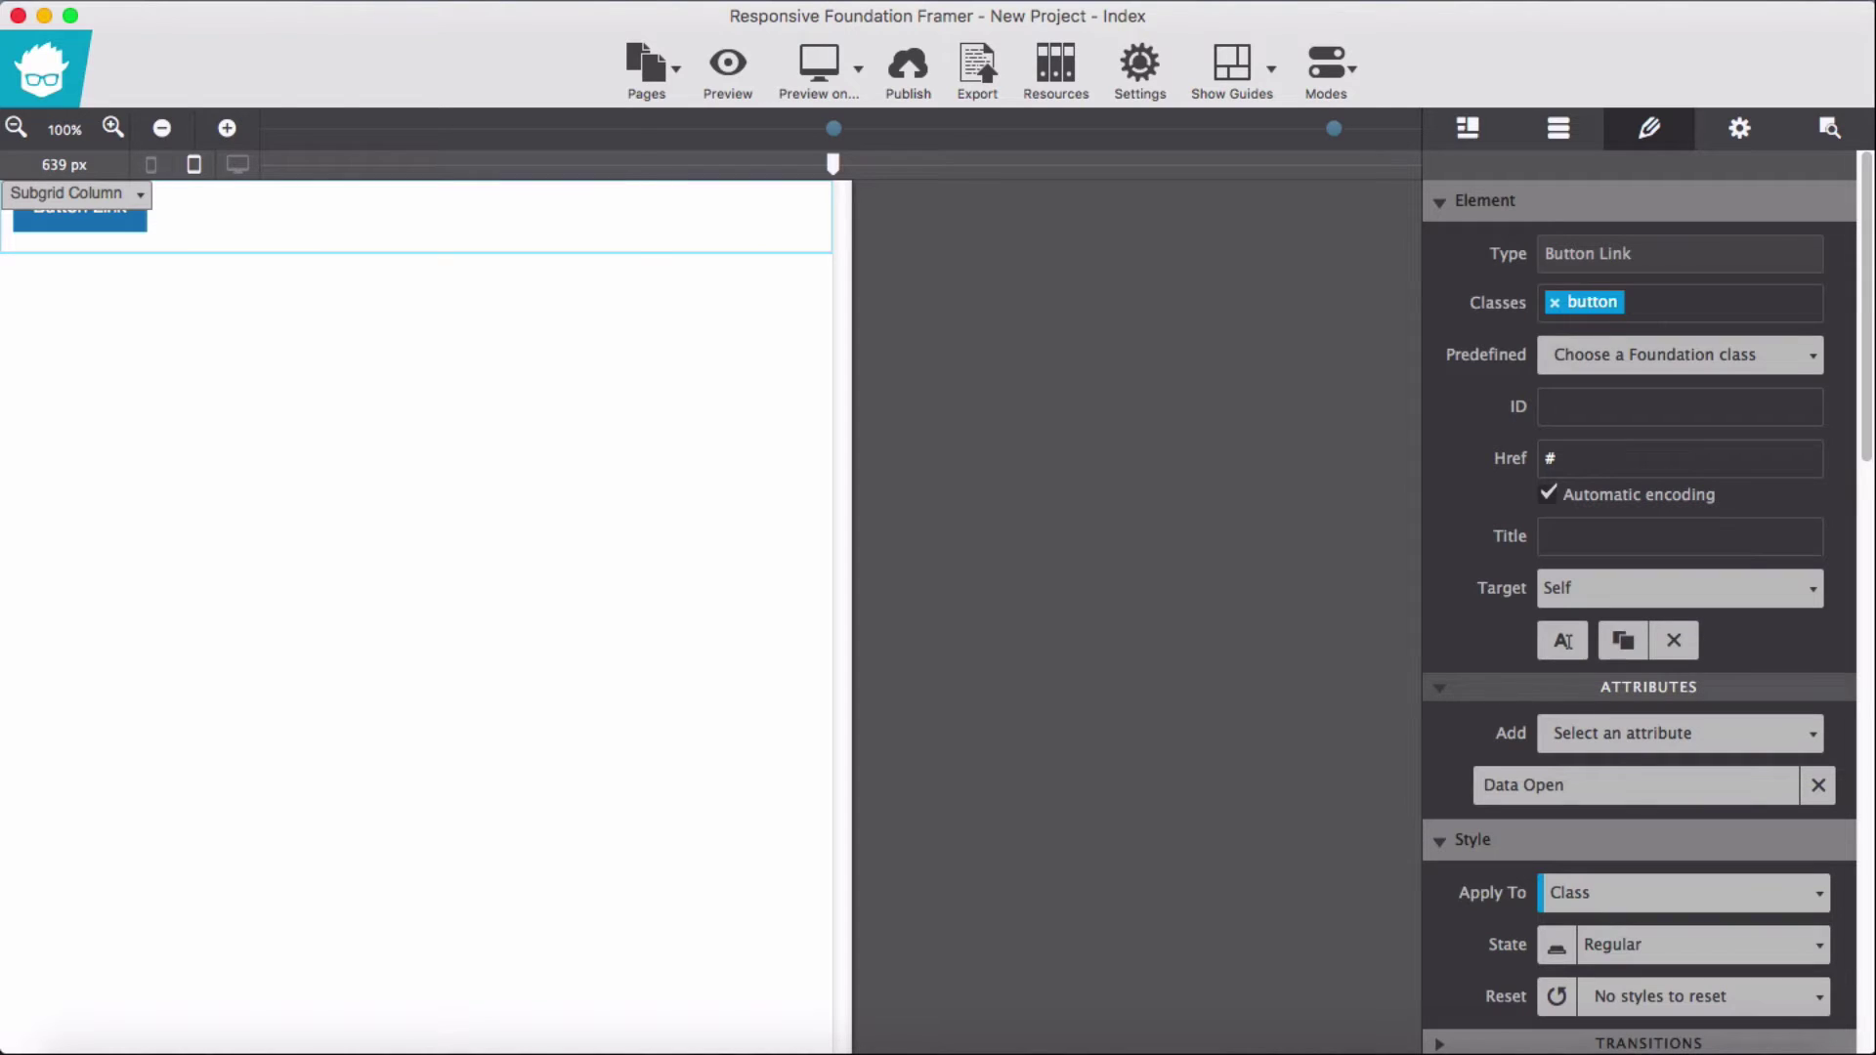
- Start a new Blank with Components project from a theme, discarding the unsaved current one
click(413, 4)
click(431, 48)
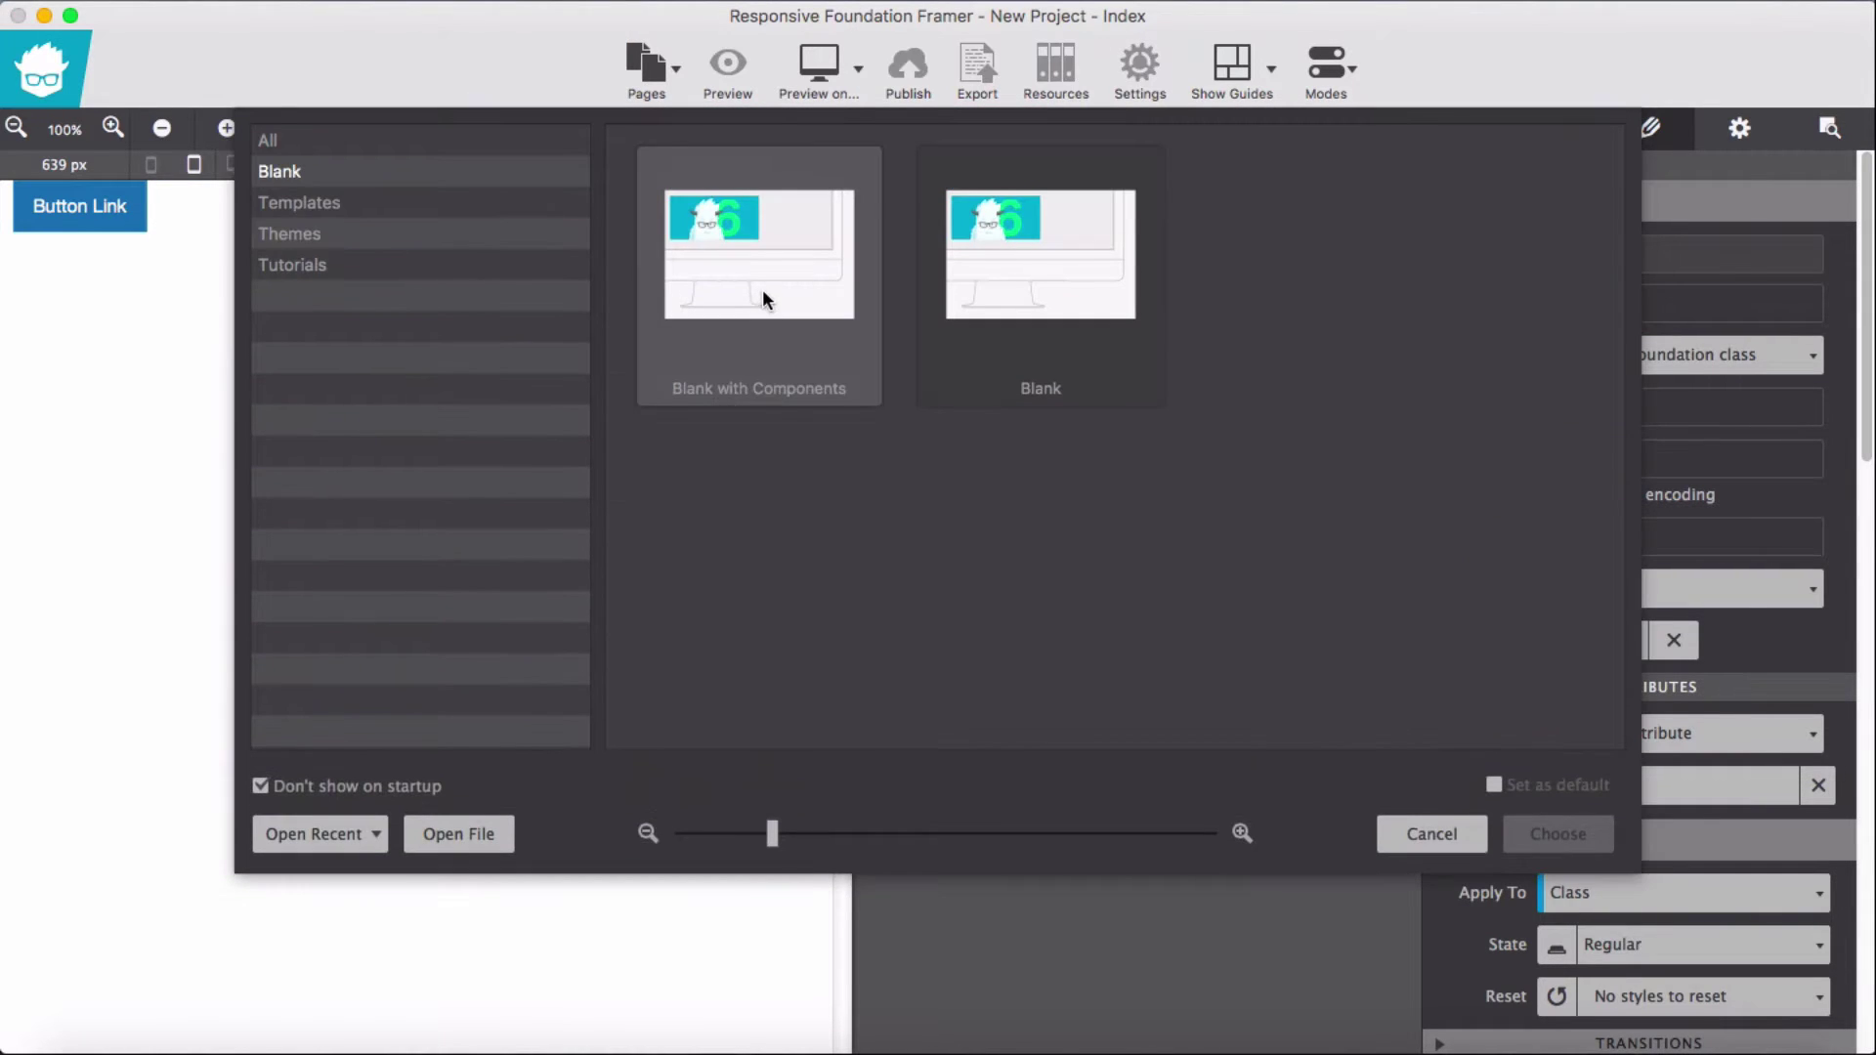
click(762, 290)
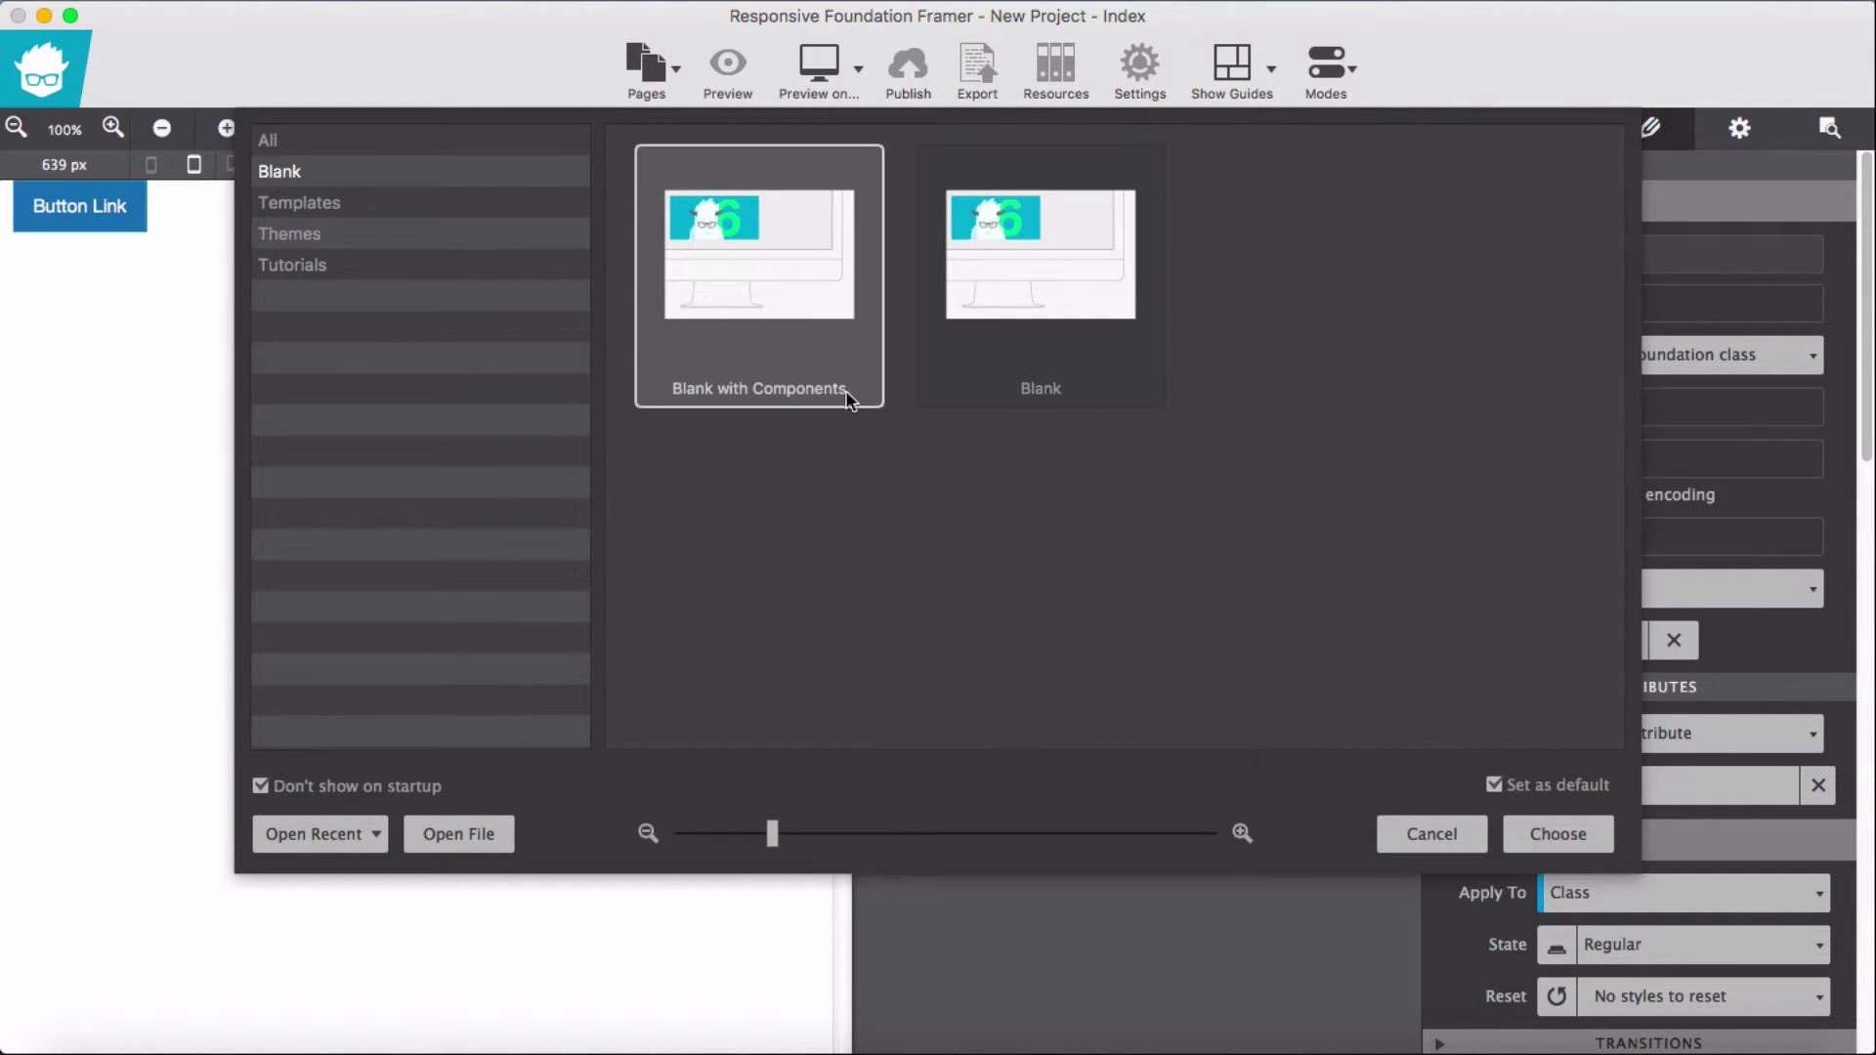
click(1552, 846)
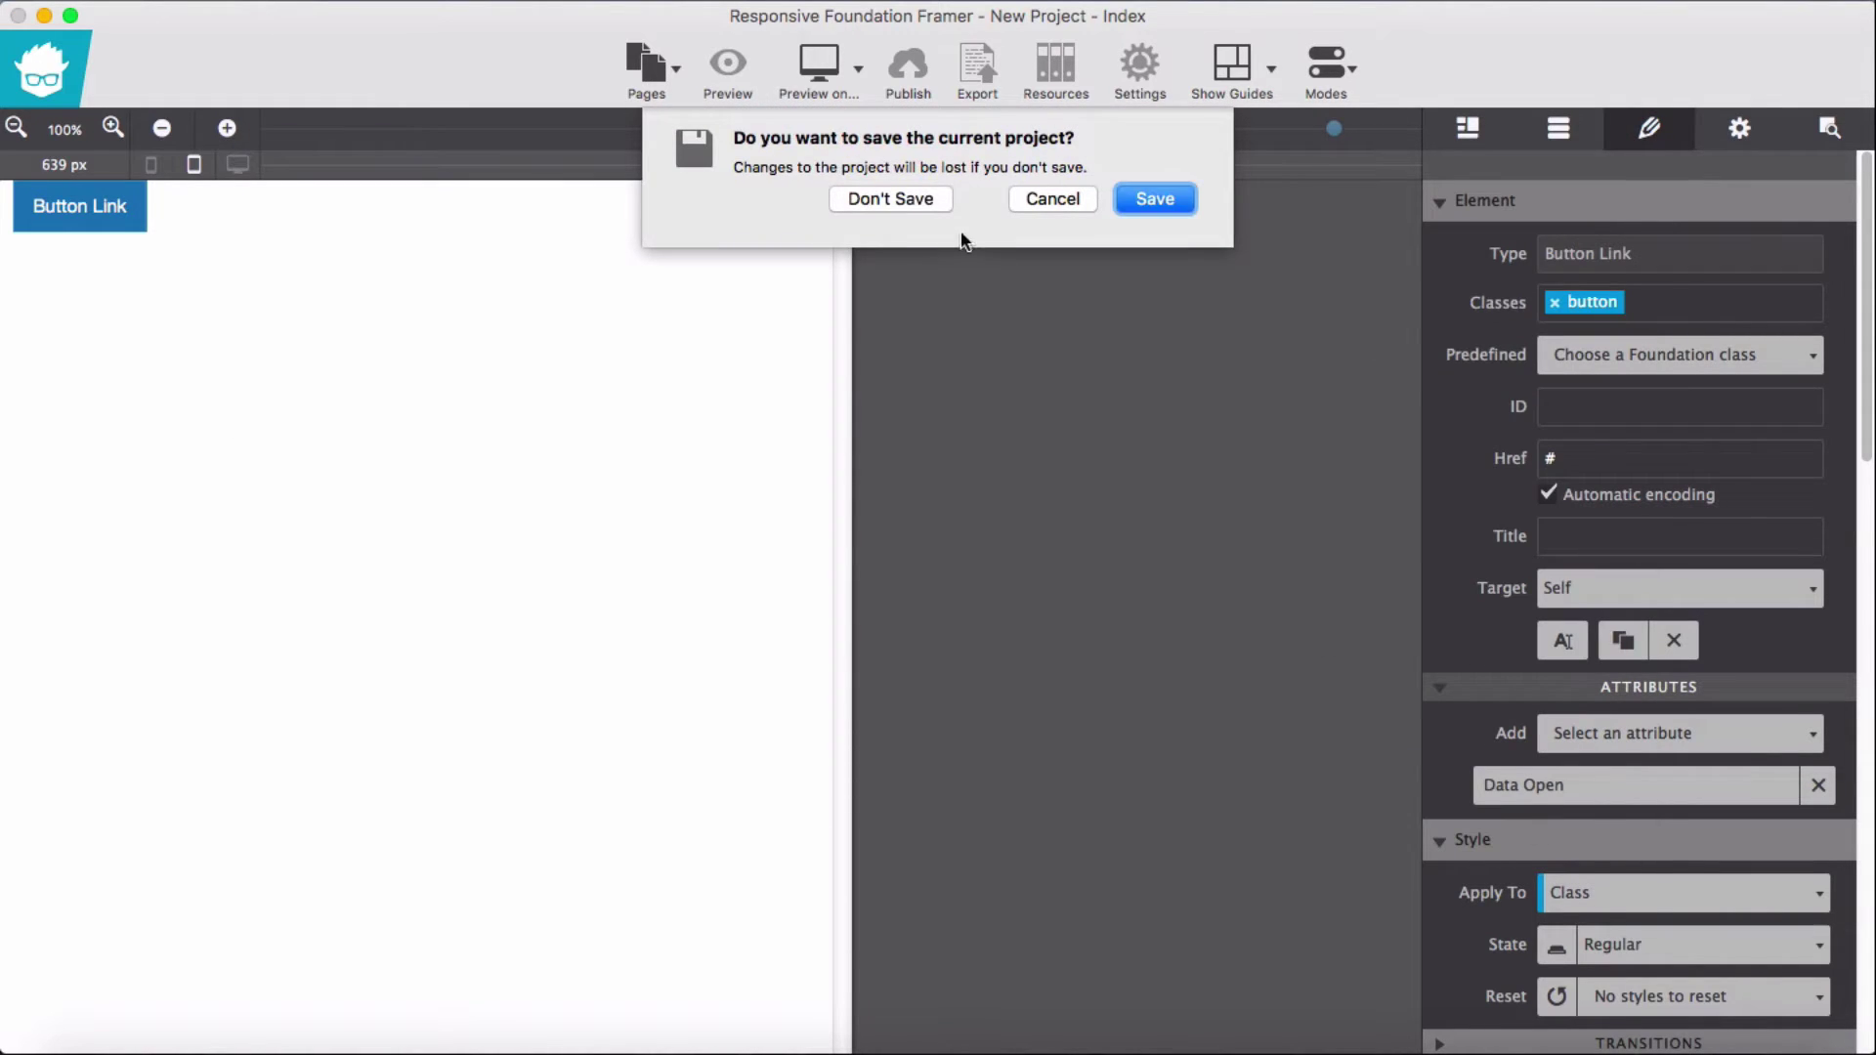
click(905, 203)
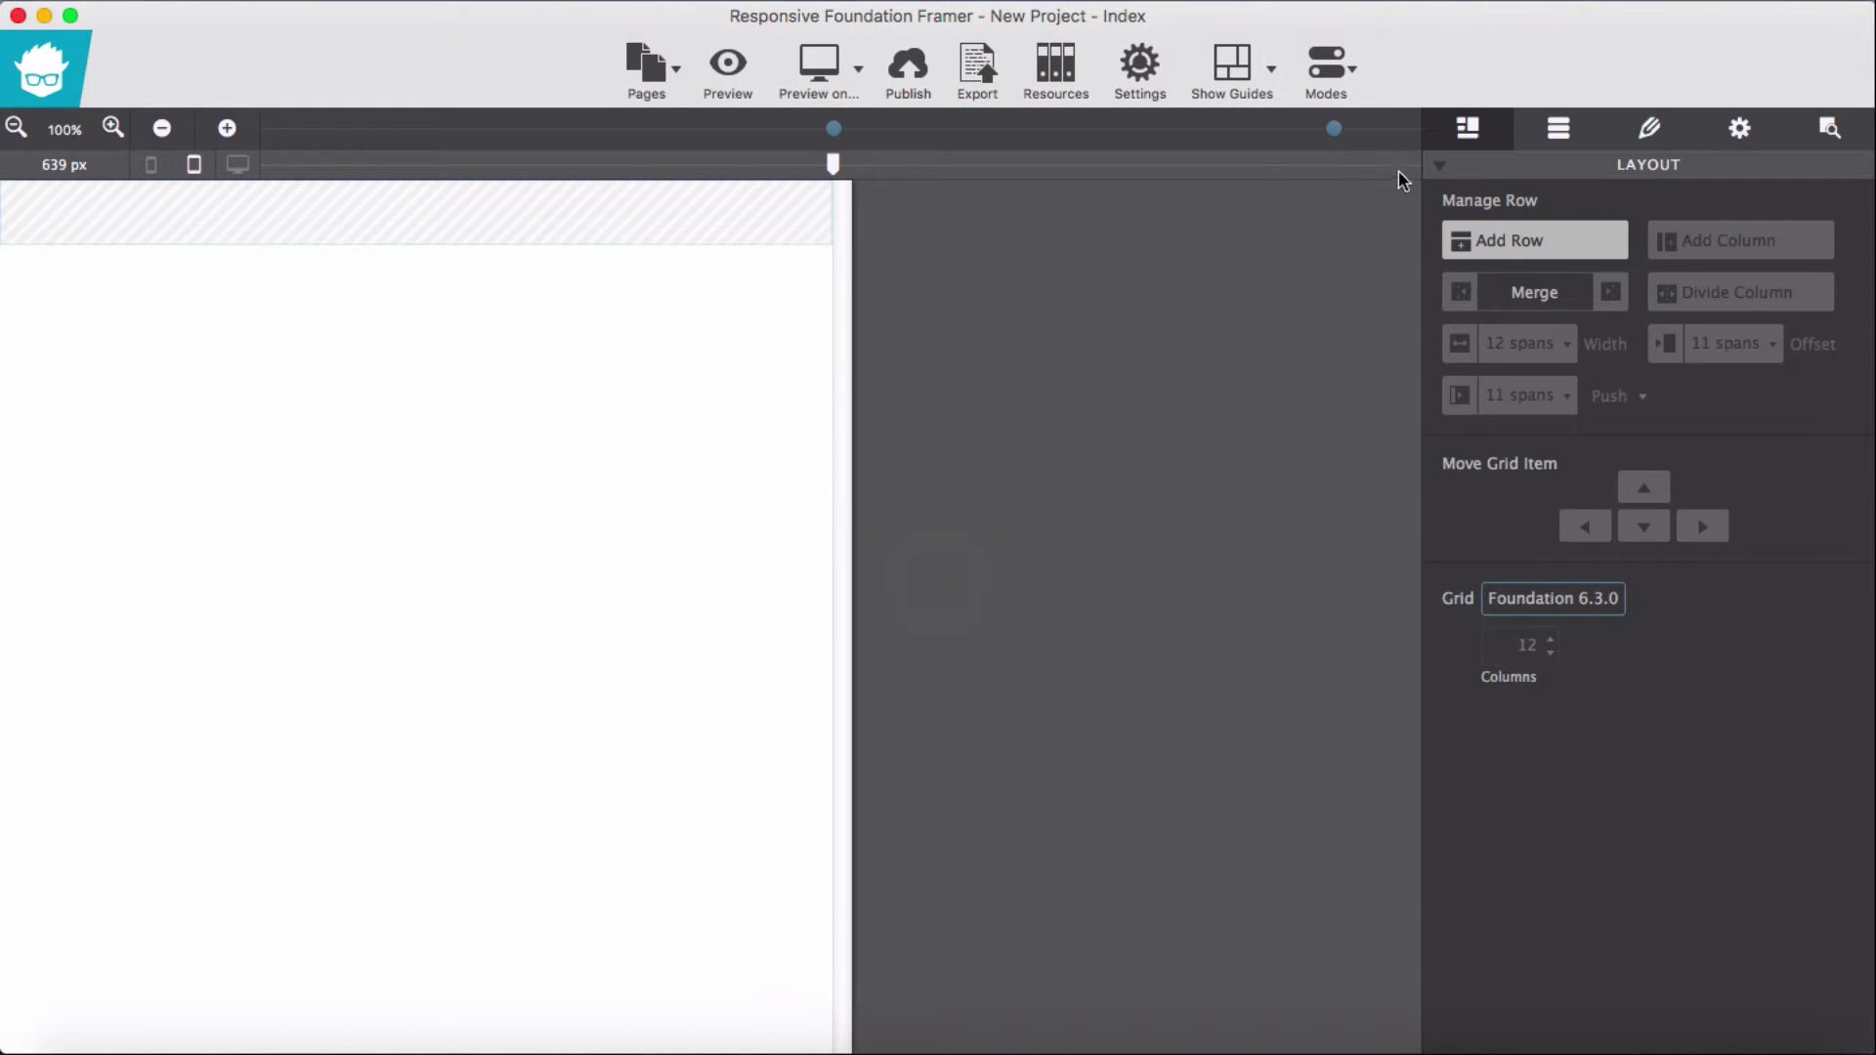
- Add a Subgrid to the page row and place a Button Link in its top column
click(1563, 145)
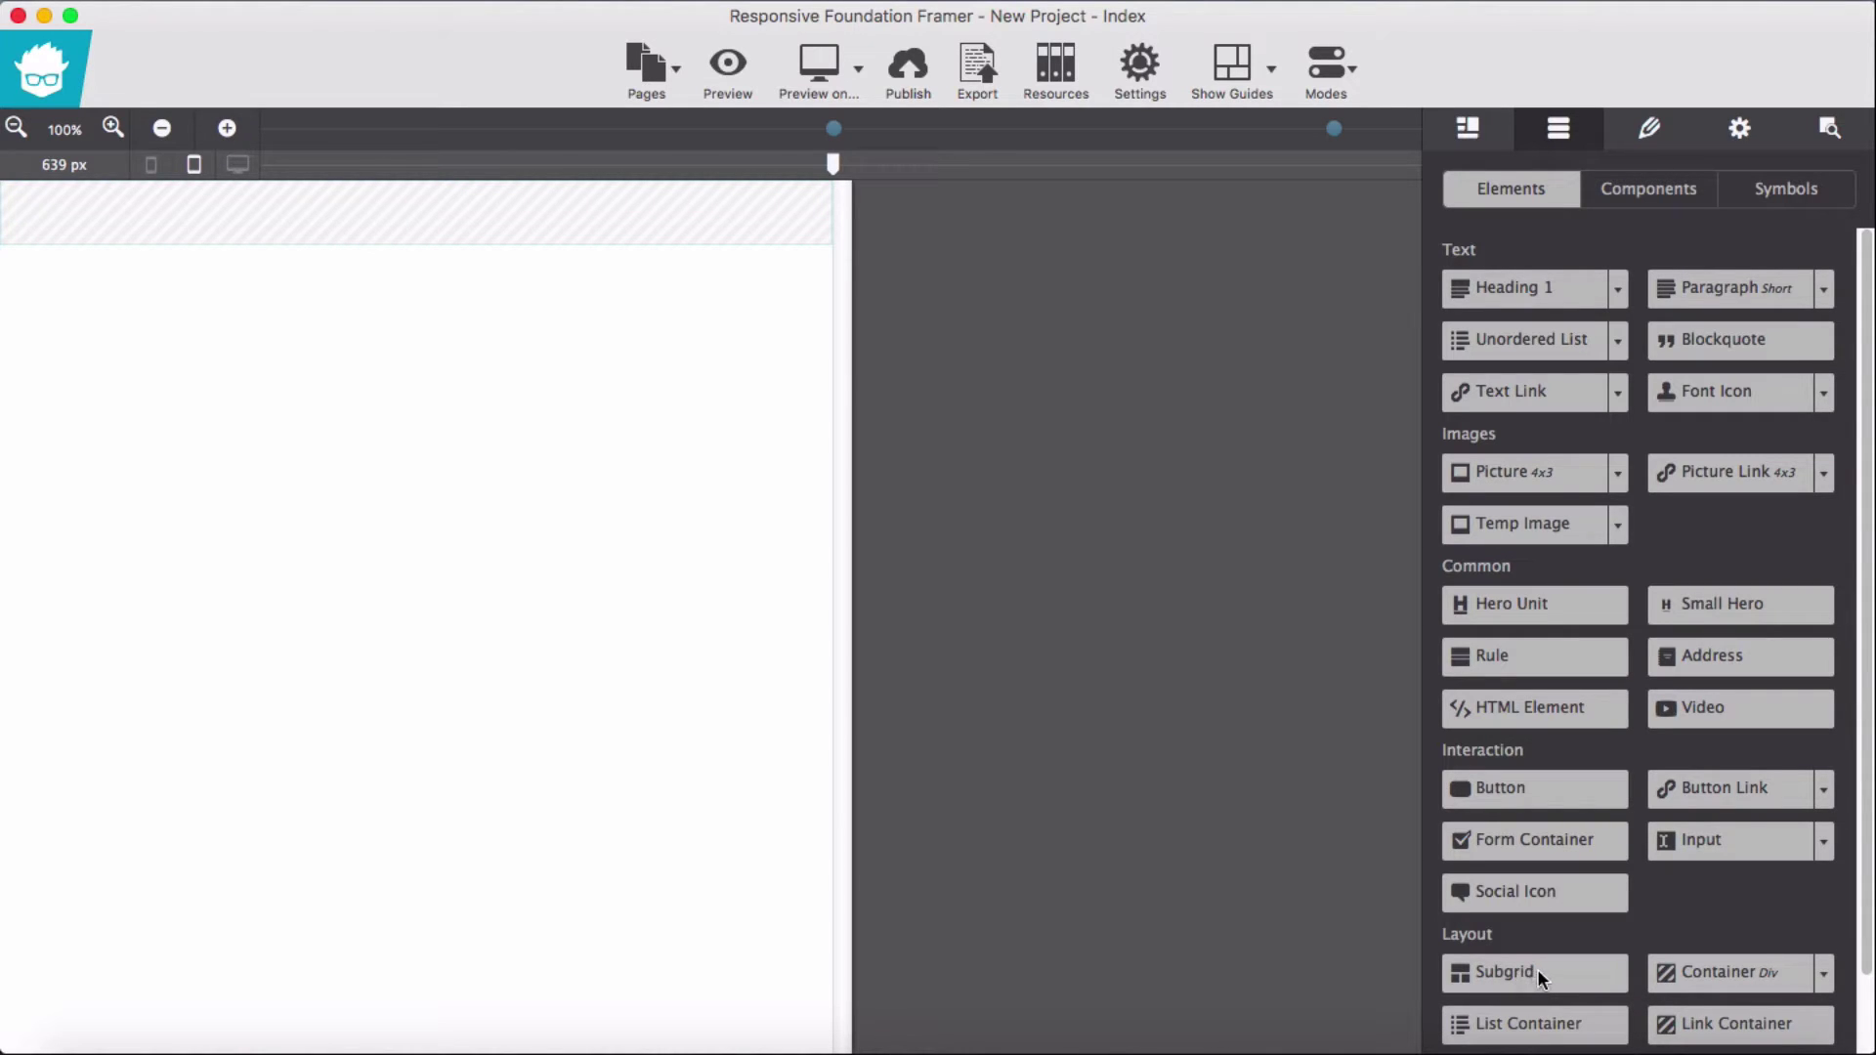
drag(1538, 970, 446, 226)
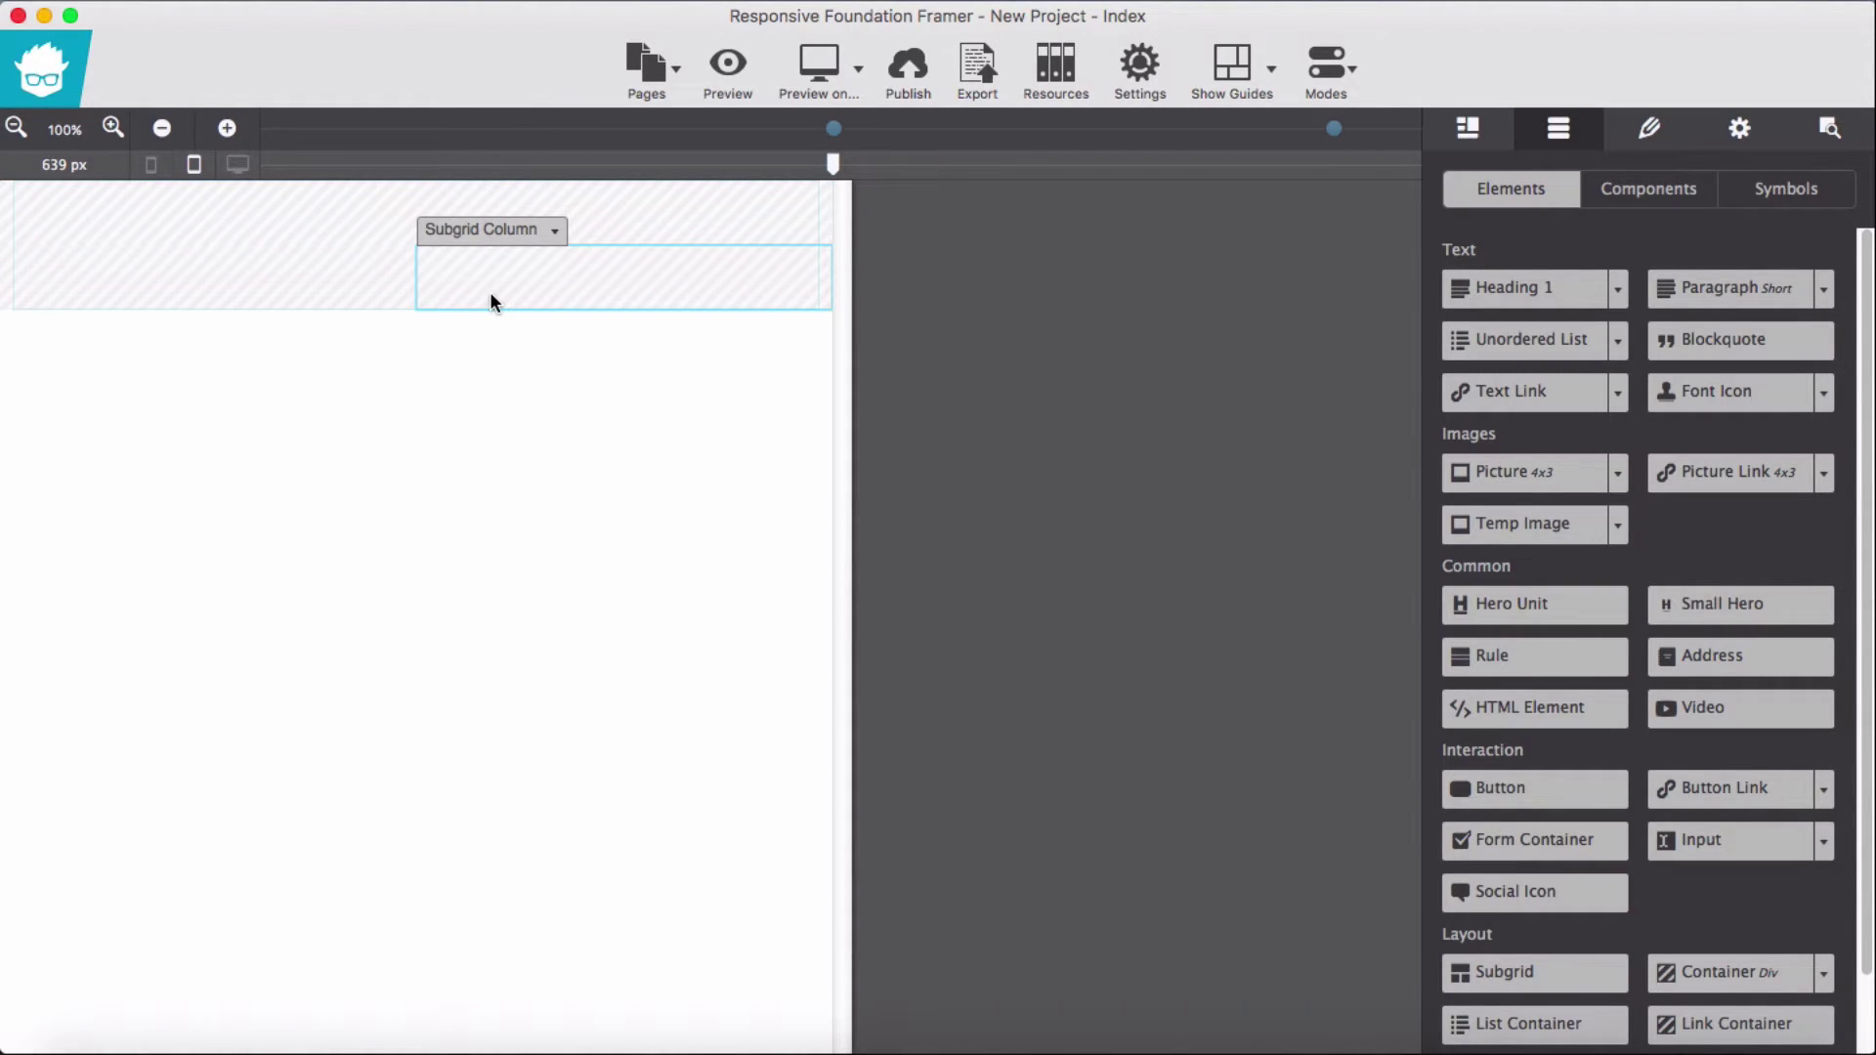
click(1456, 137)
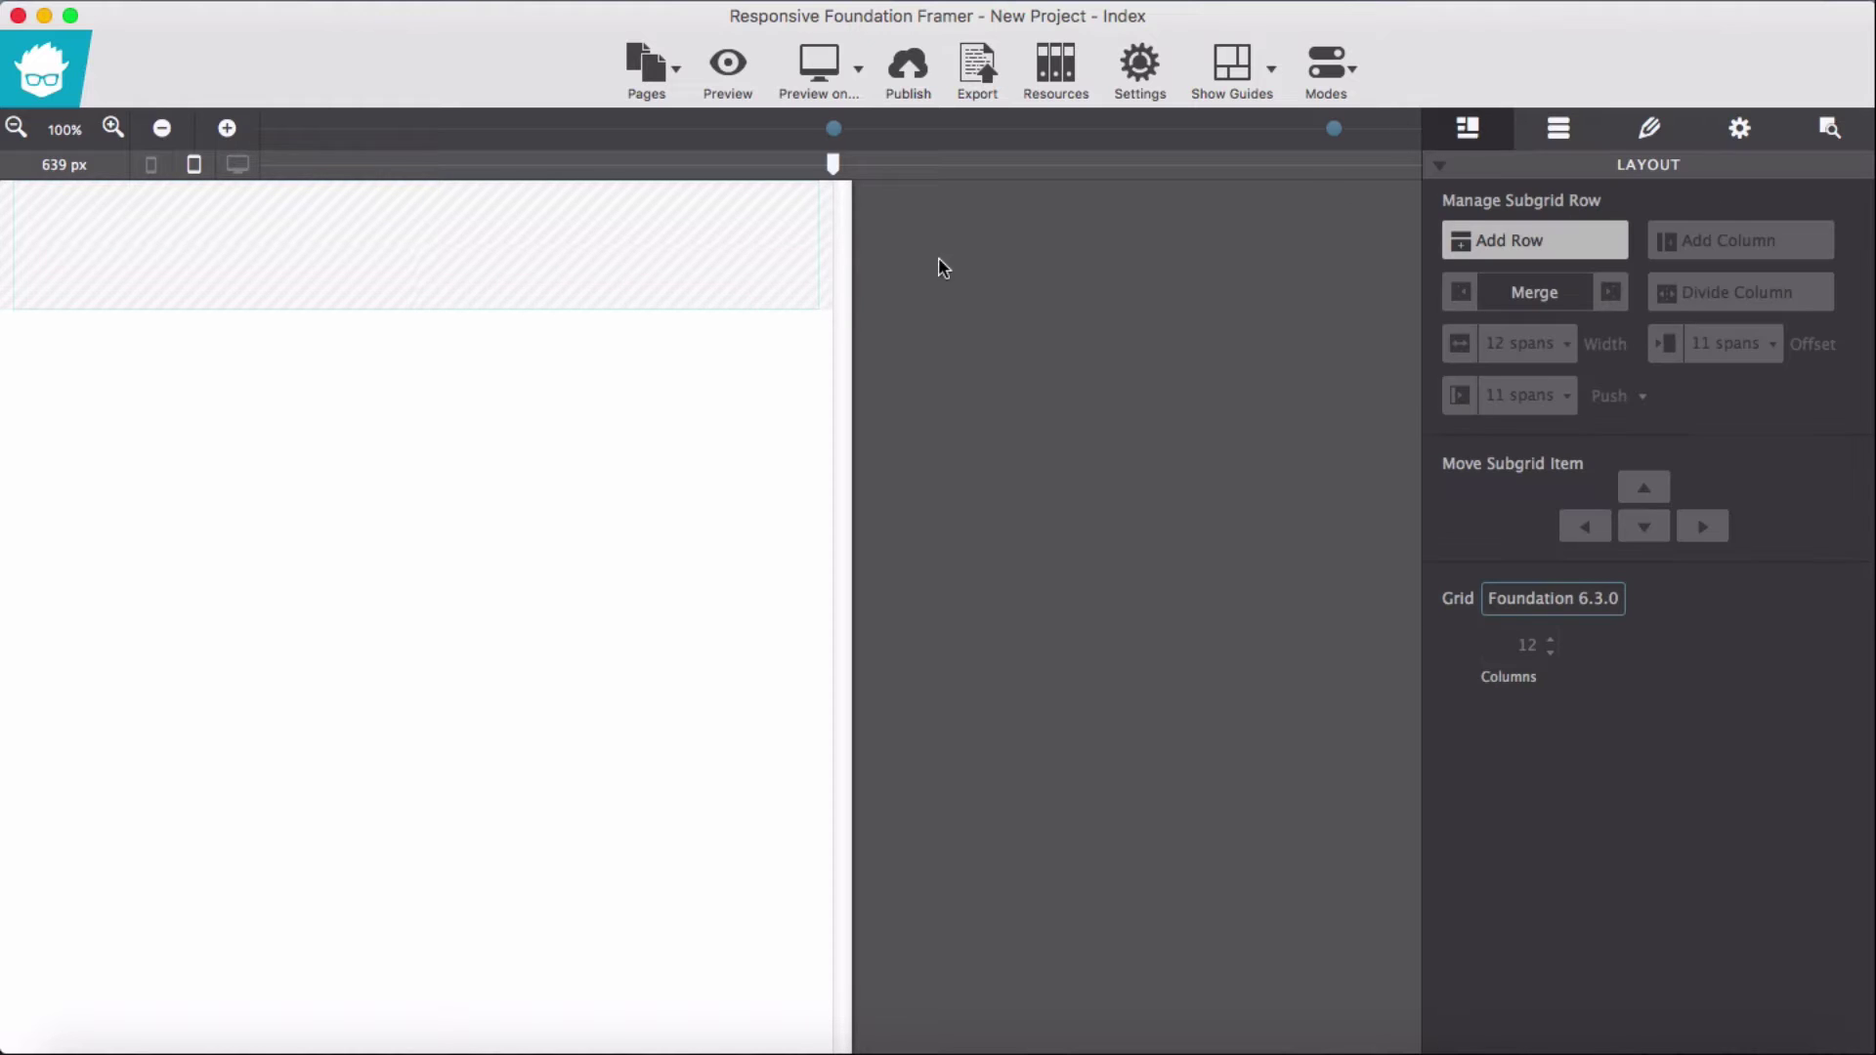
click(547, 287)
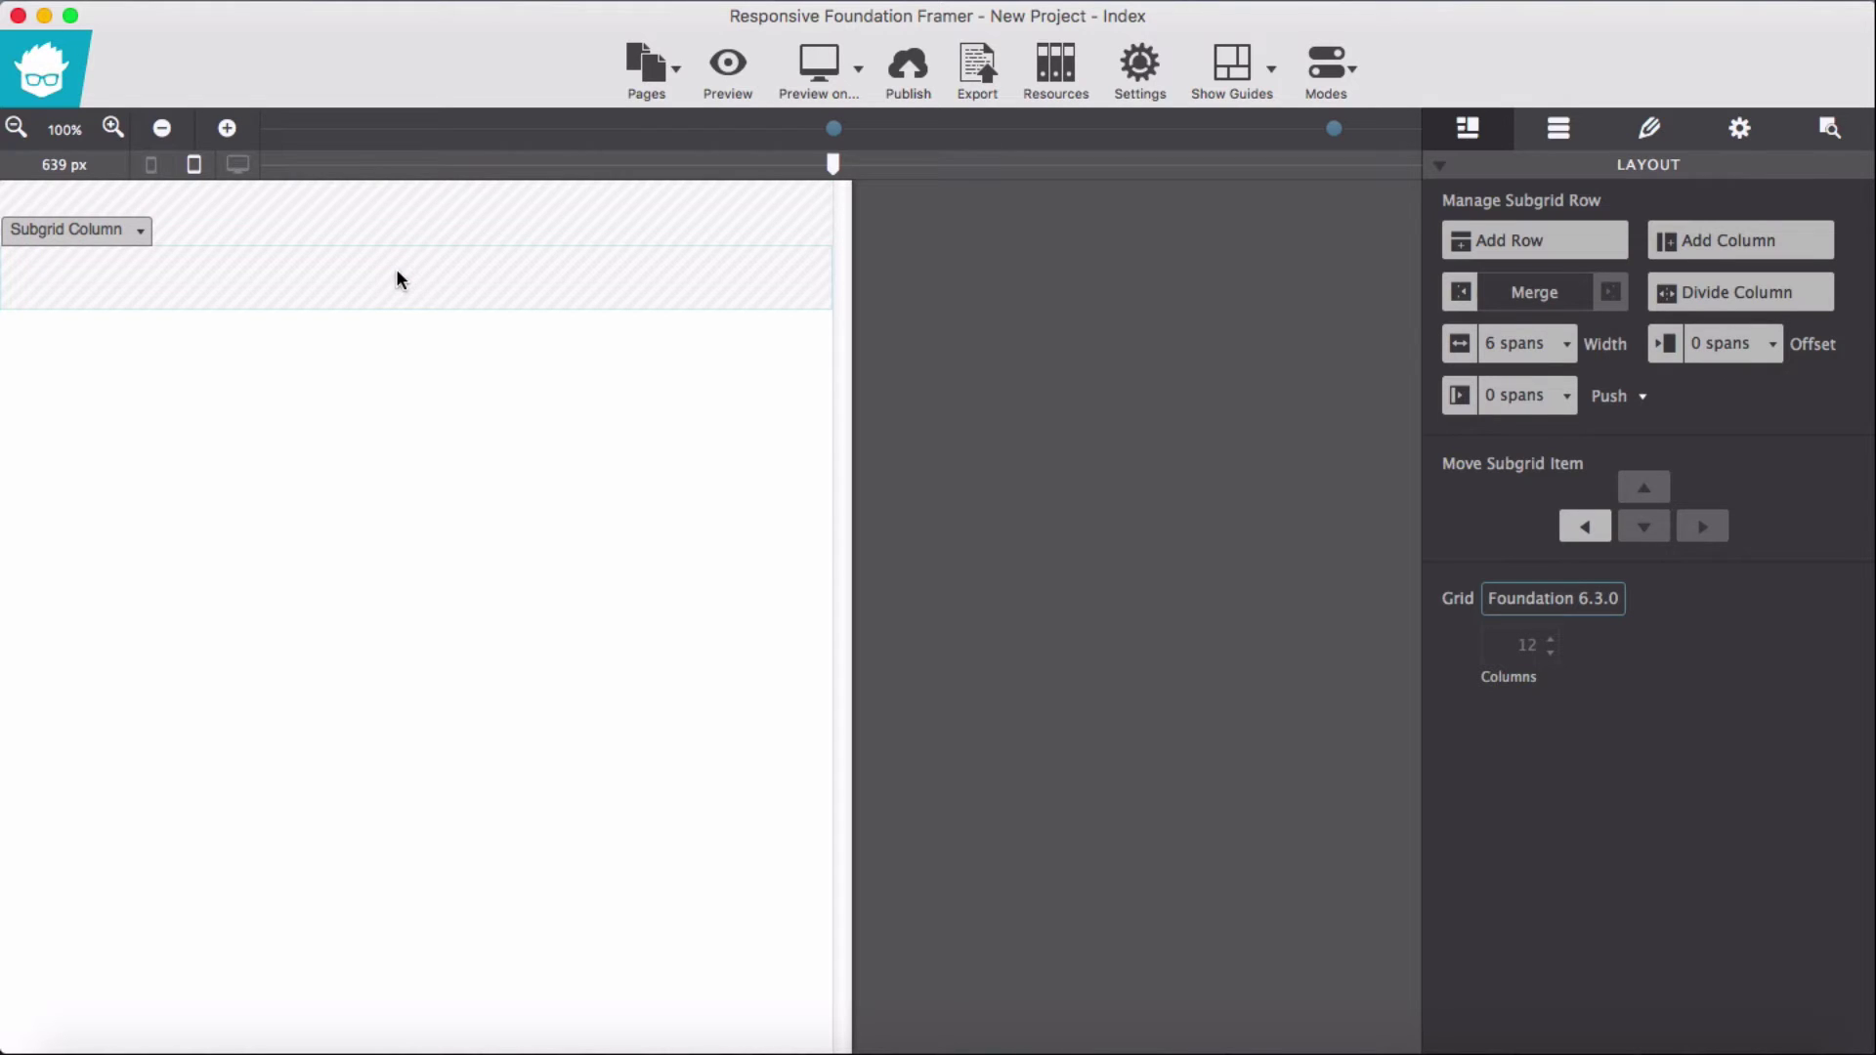
click(1560, 134)
drag(1766, 806, 575, 221)
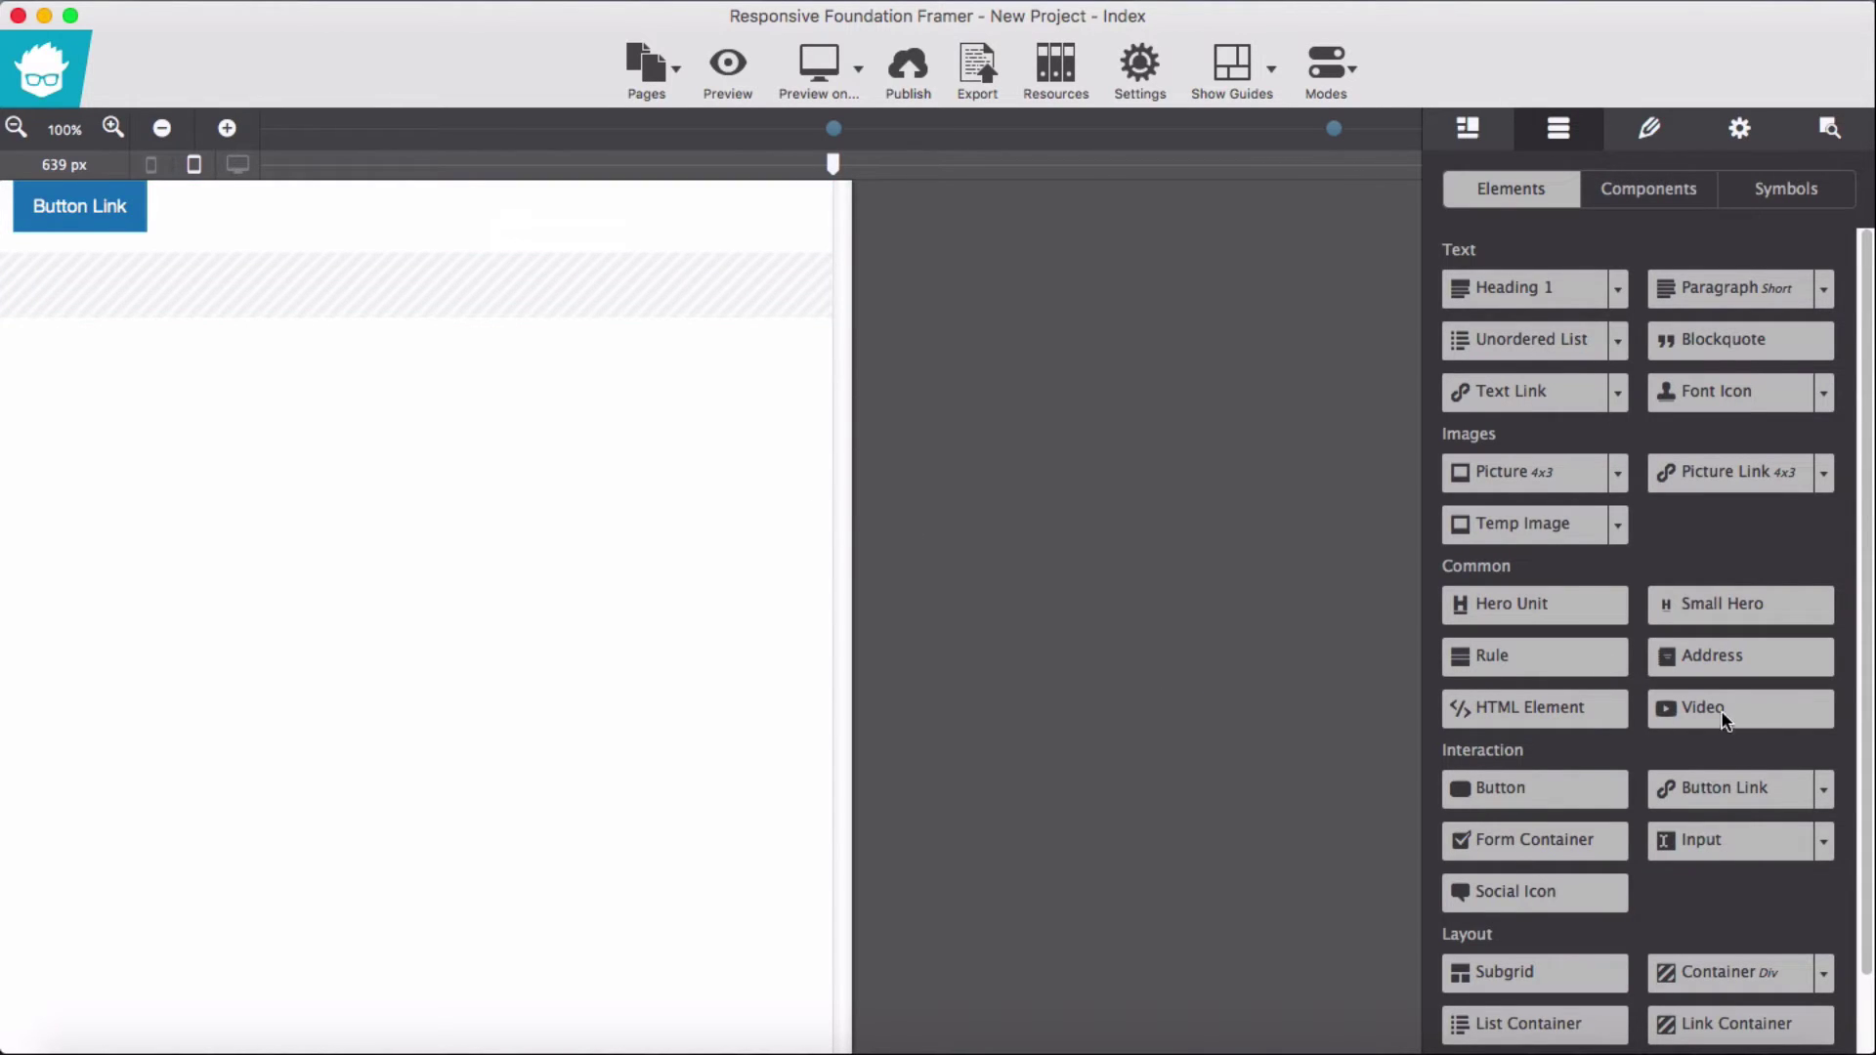
- Place a Video element in a row beneath the Button Link and view its Design settings
drag(1724, 721, 342, 303)
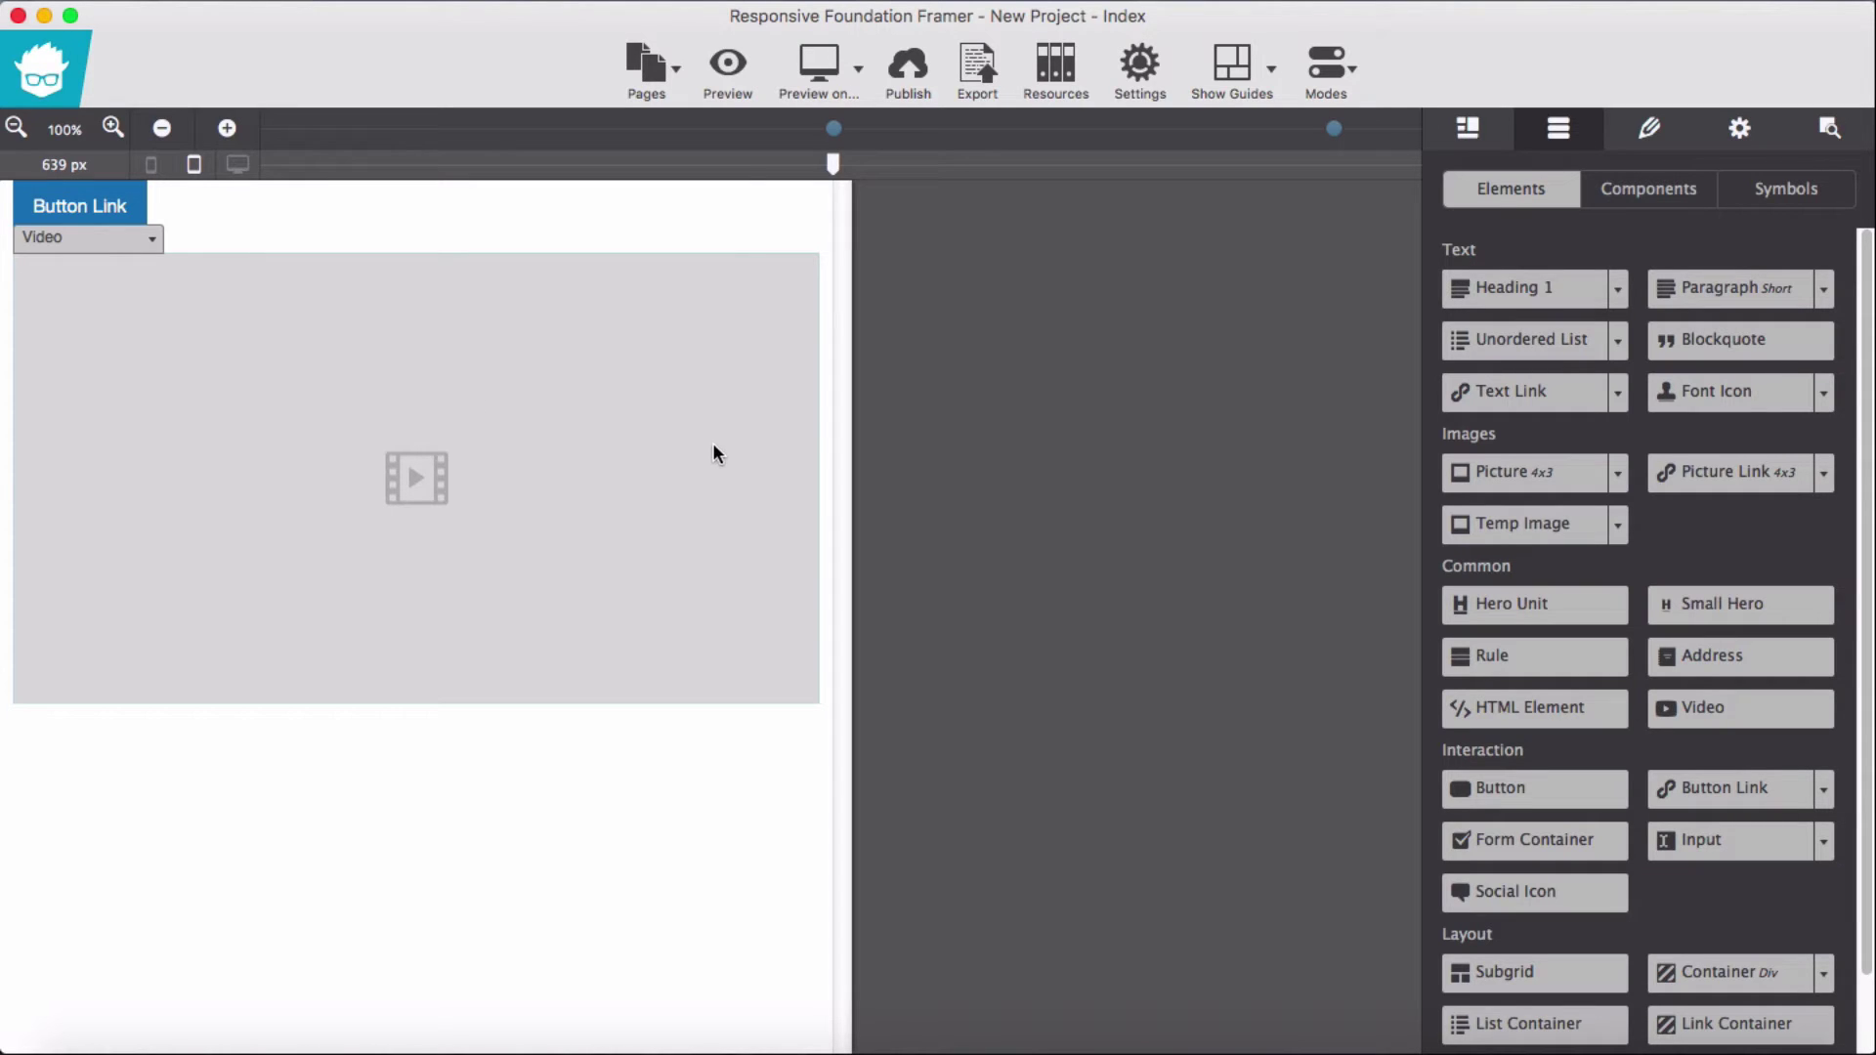
click(1821, 144)
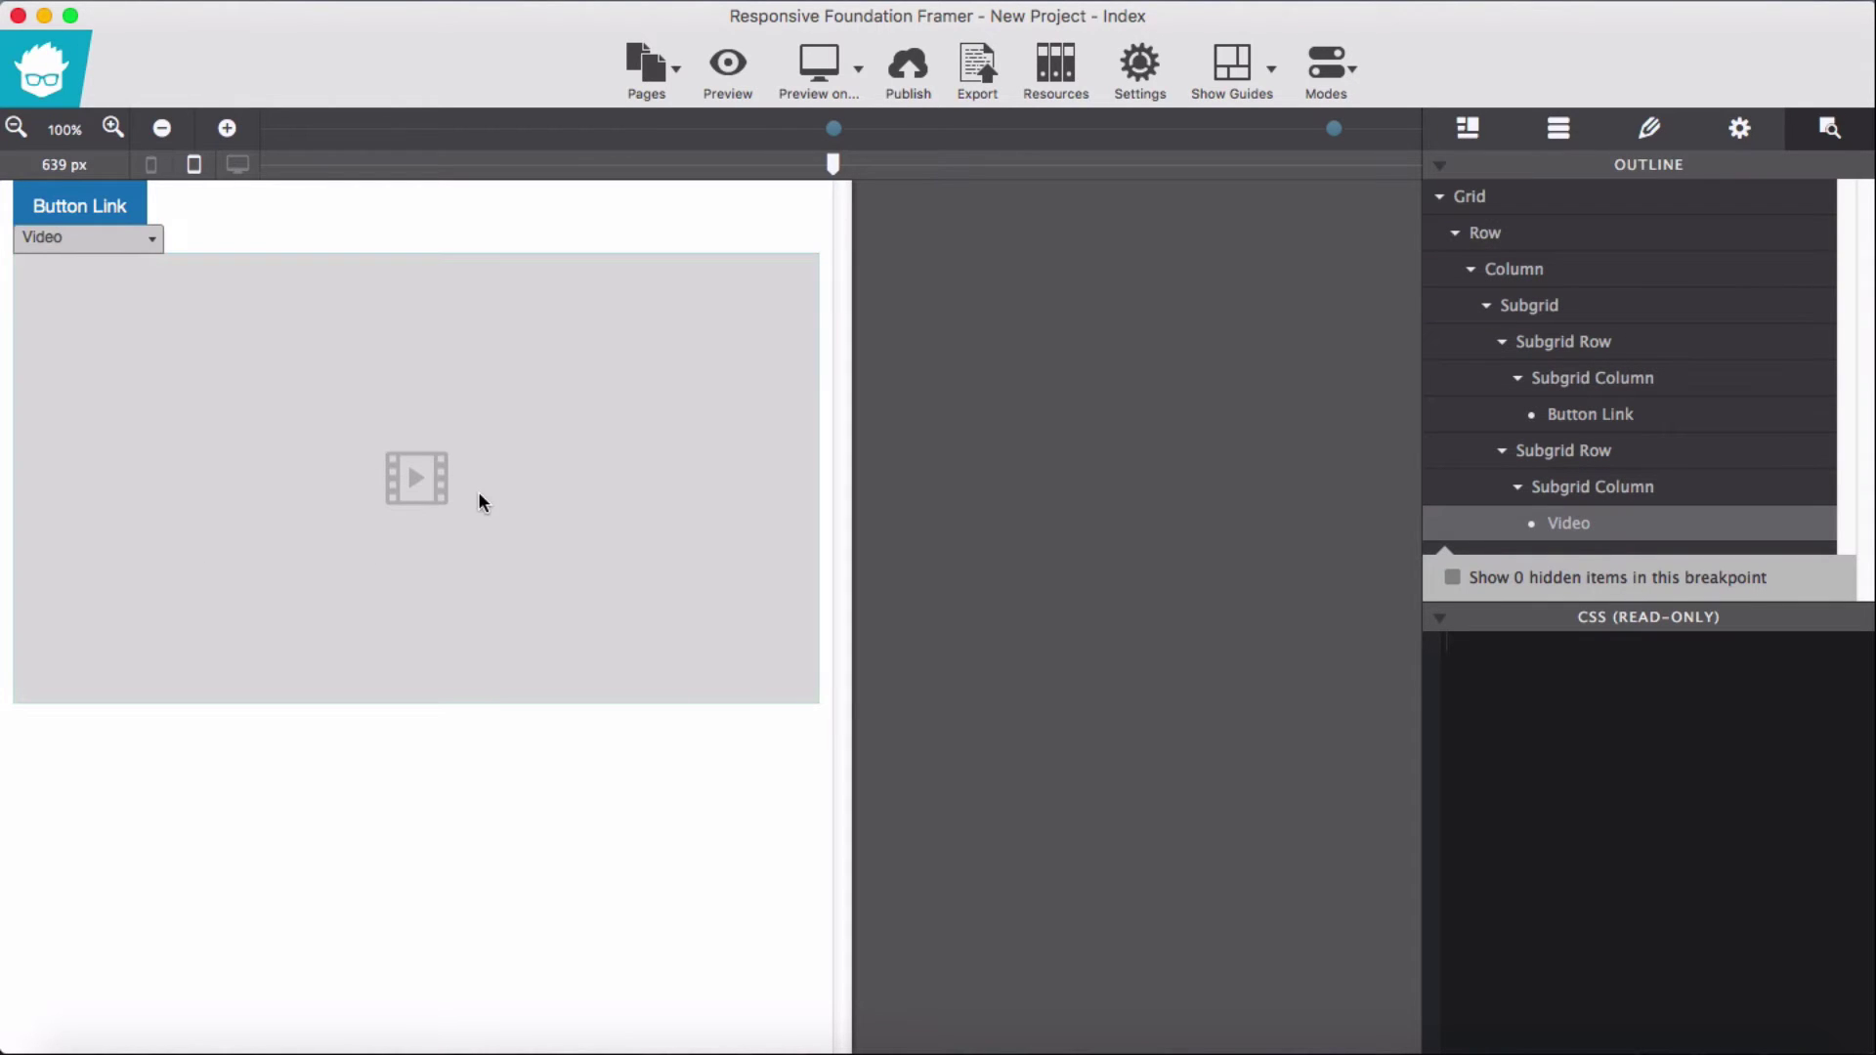
click(1650, 141)
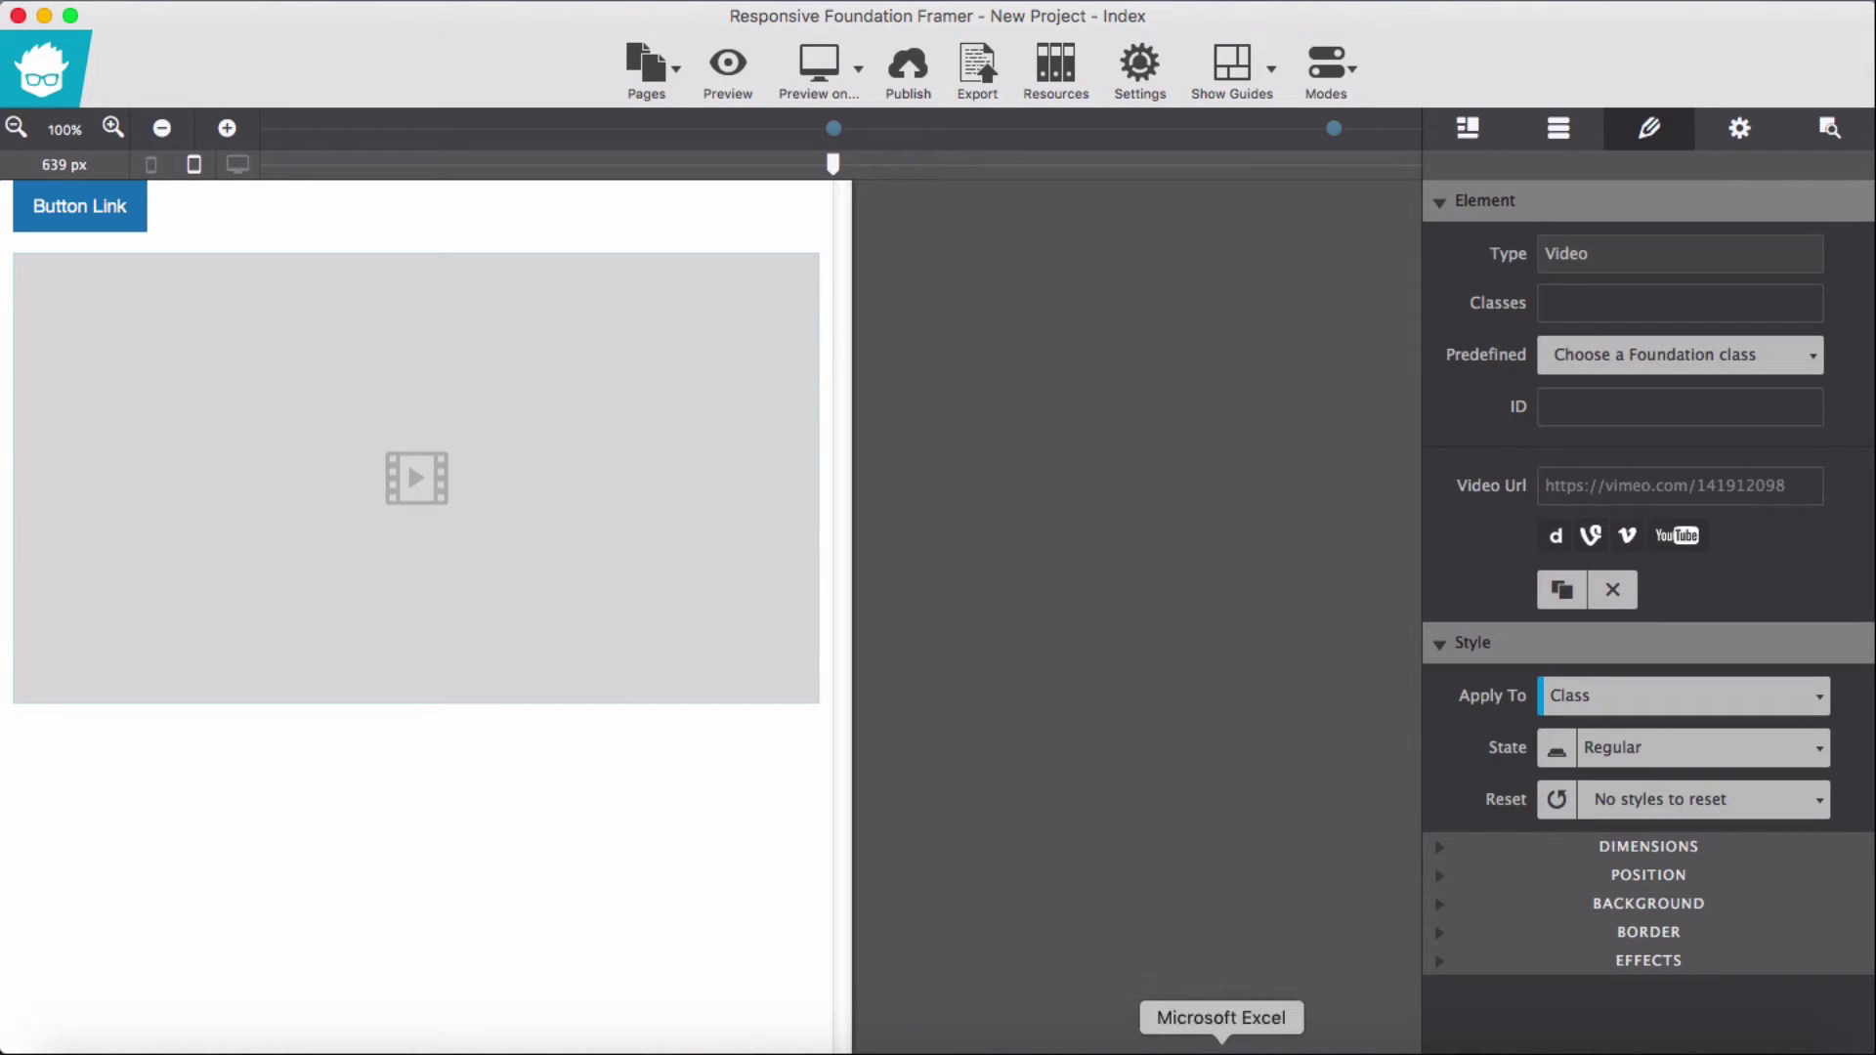
click(795, 1038)
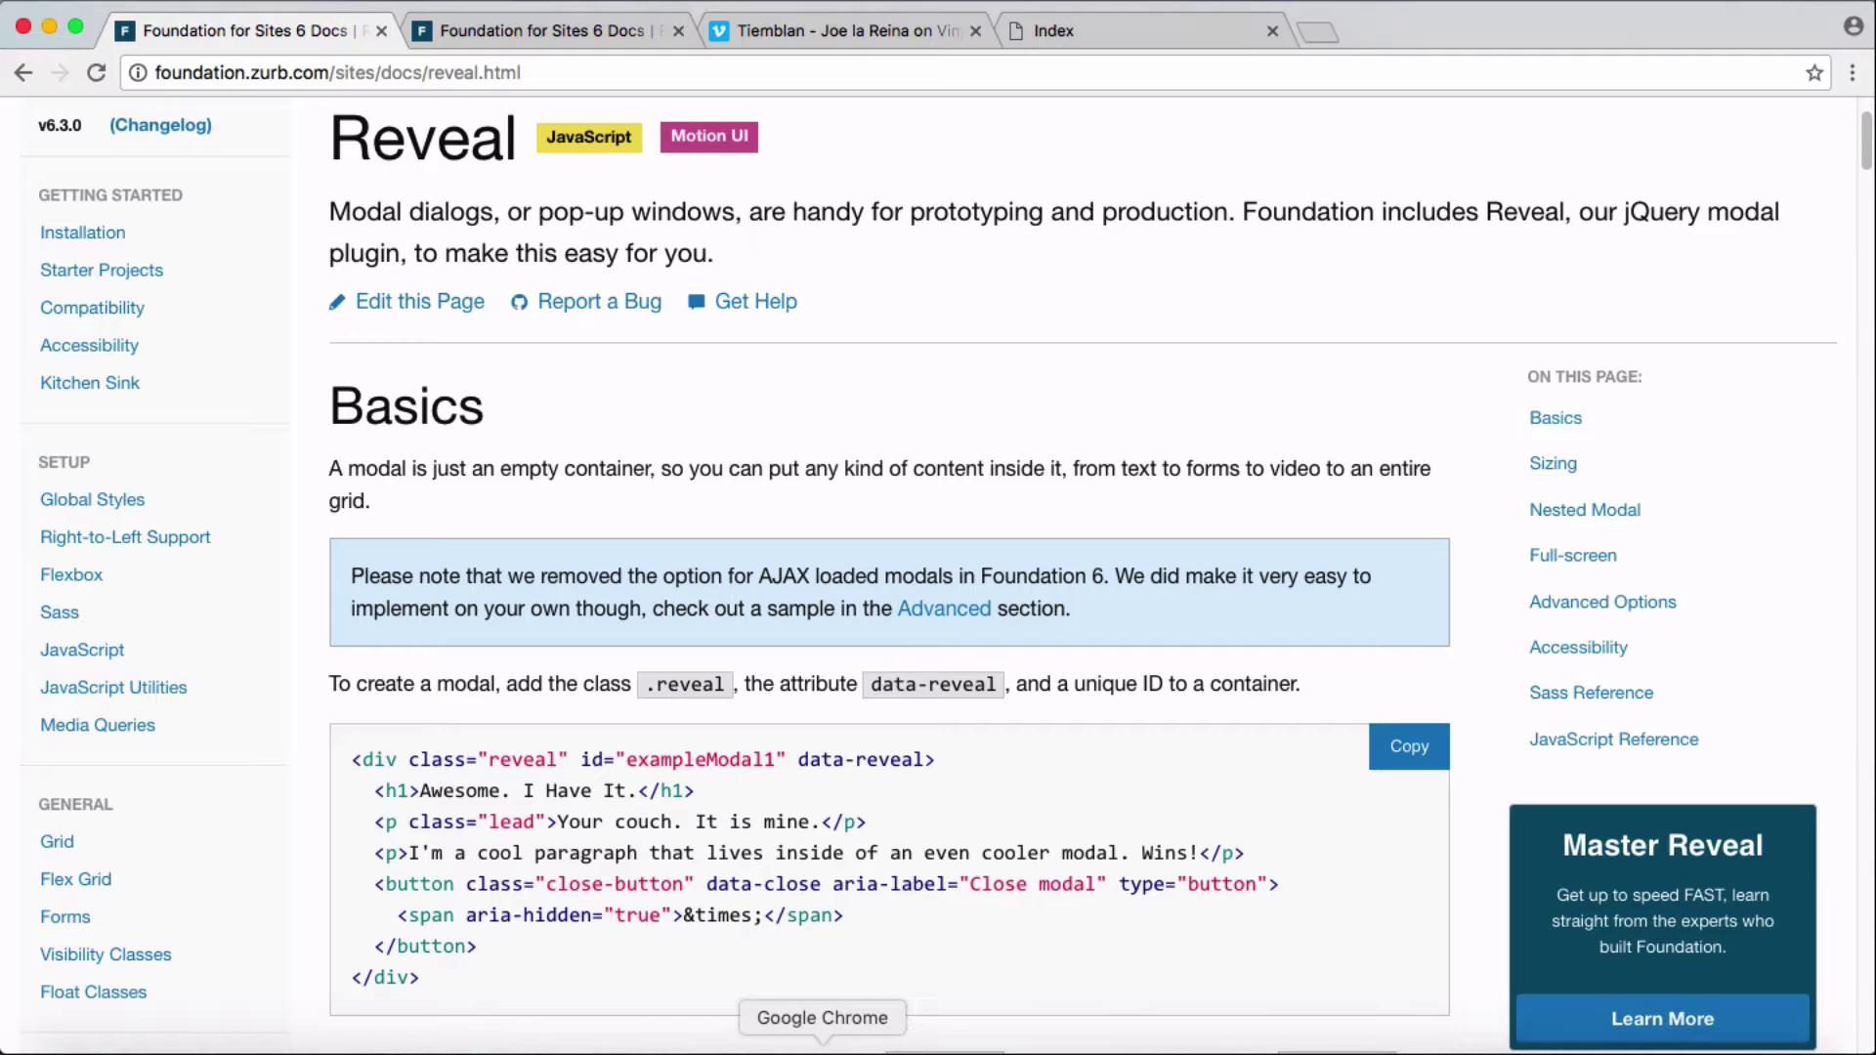
click(895, 39)
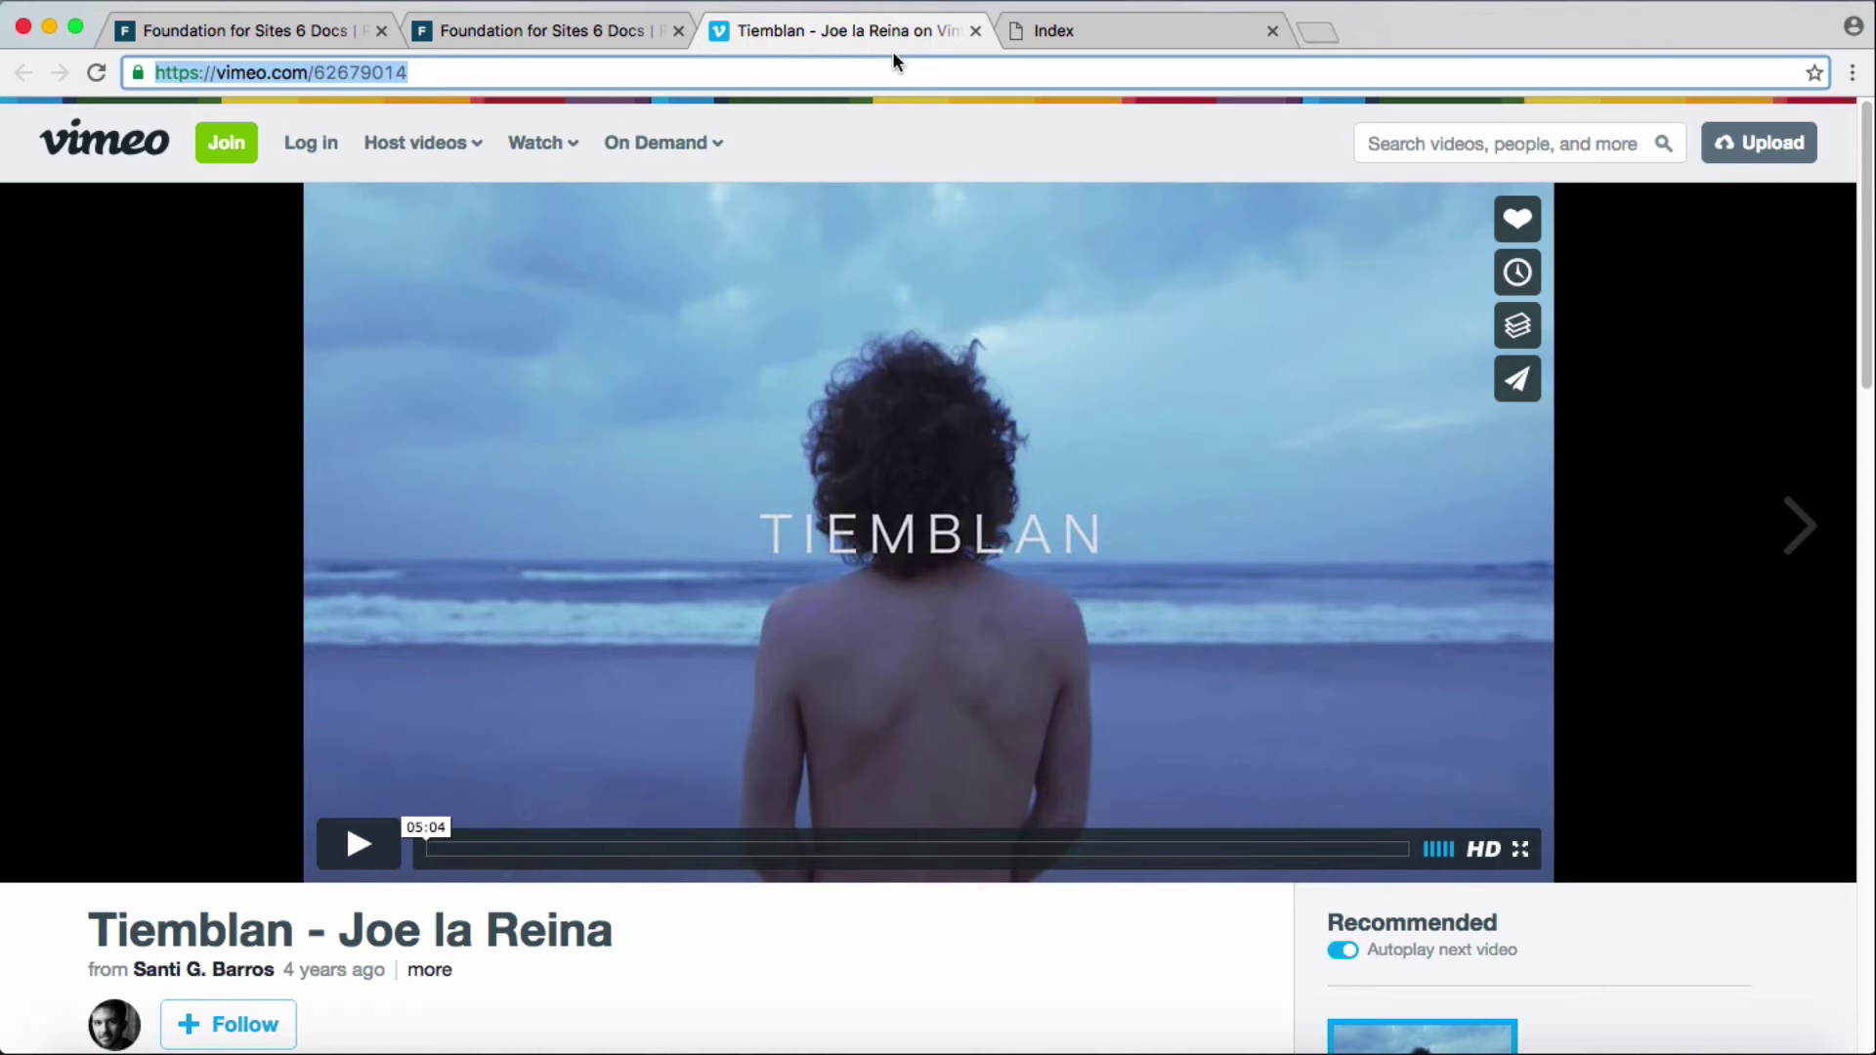
right_click(418, 76)
click(448, 117)
click(1554, 1046)
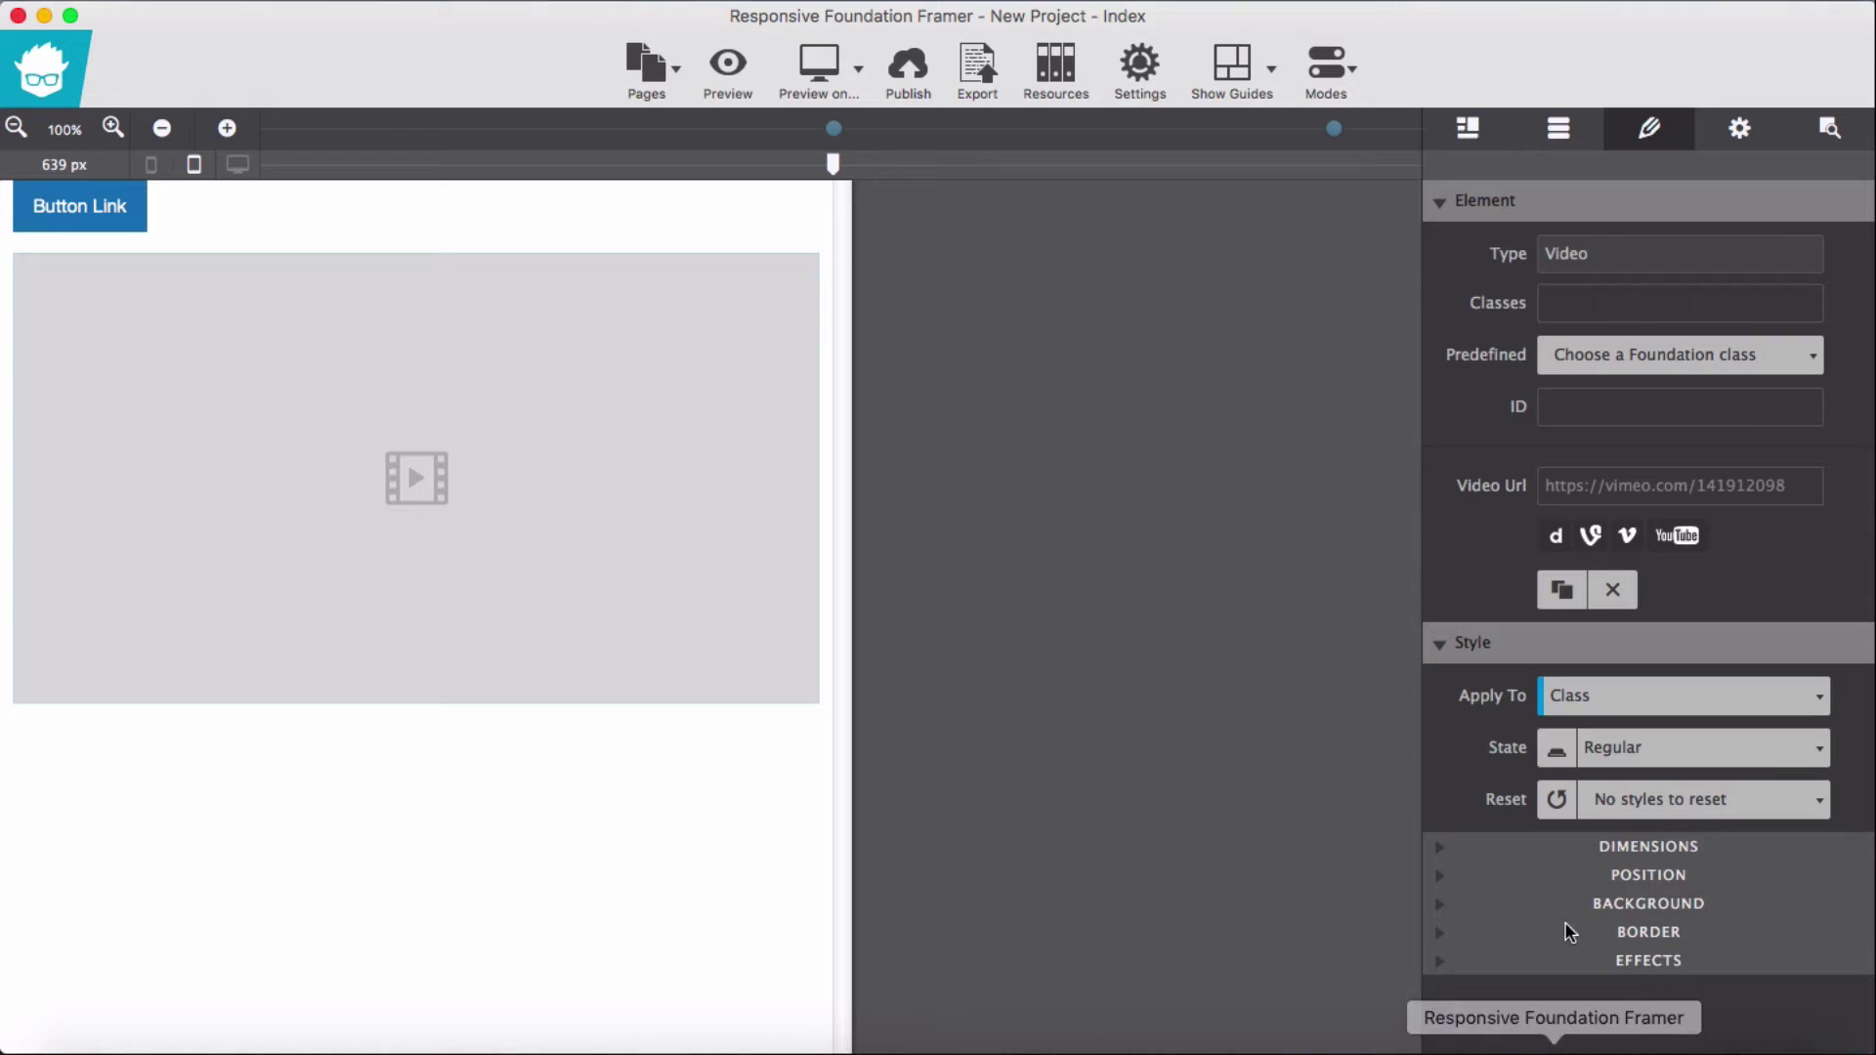
click(1580, 486)
key(super+v)
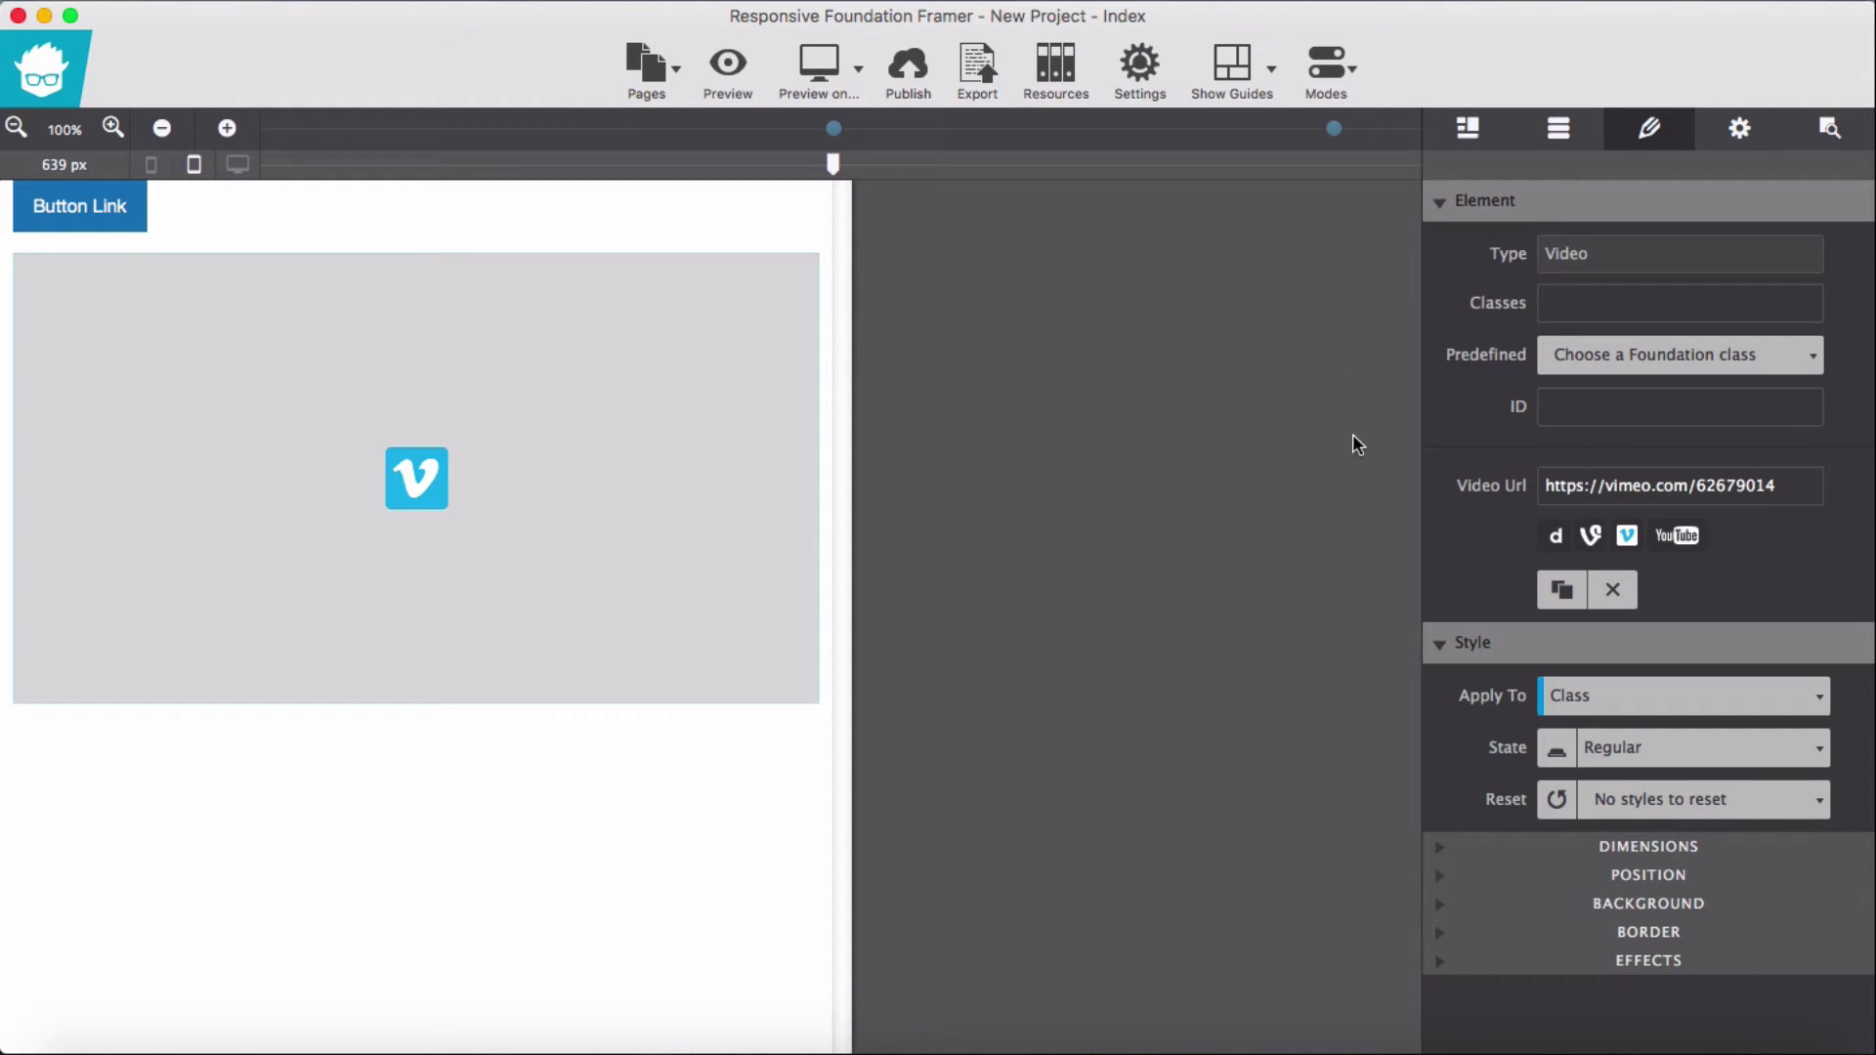
click(1828, 130)
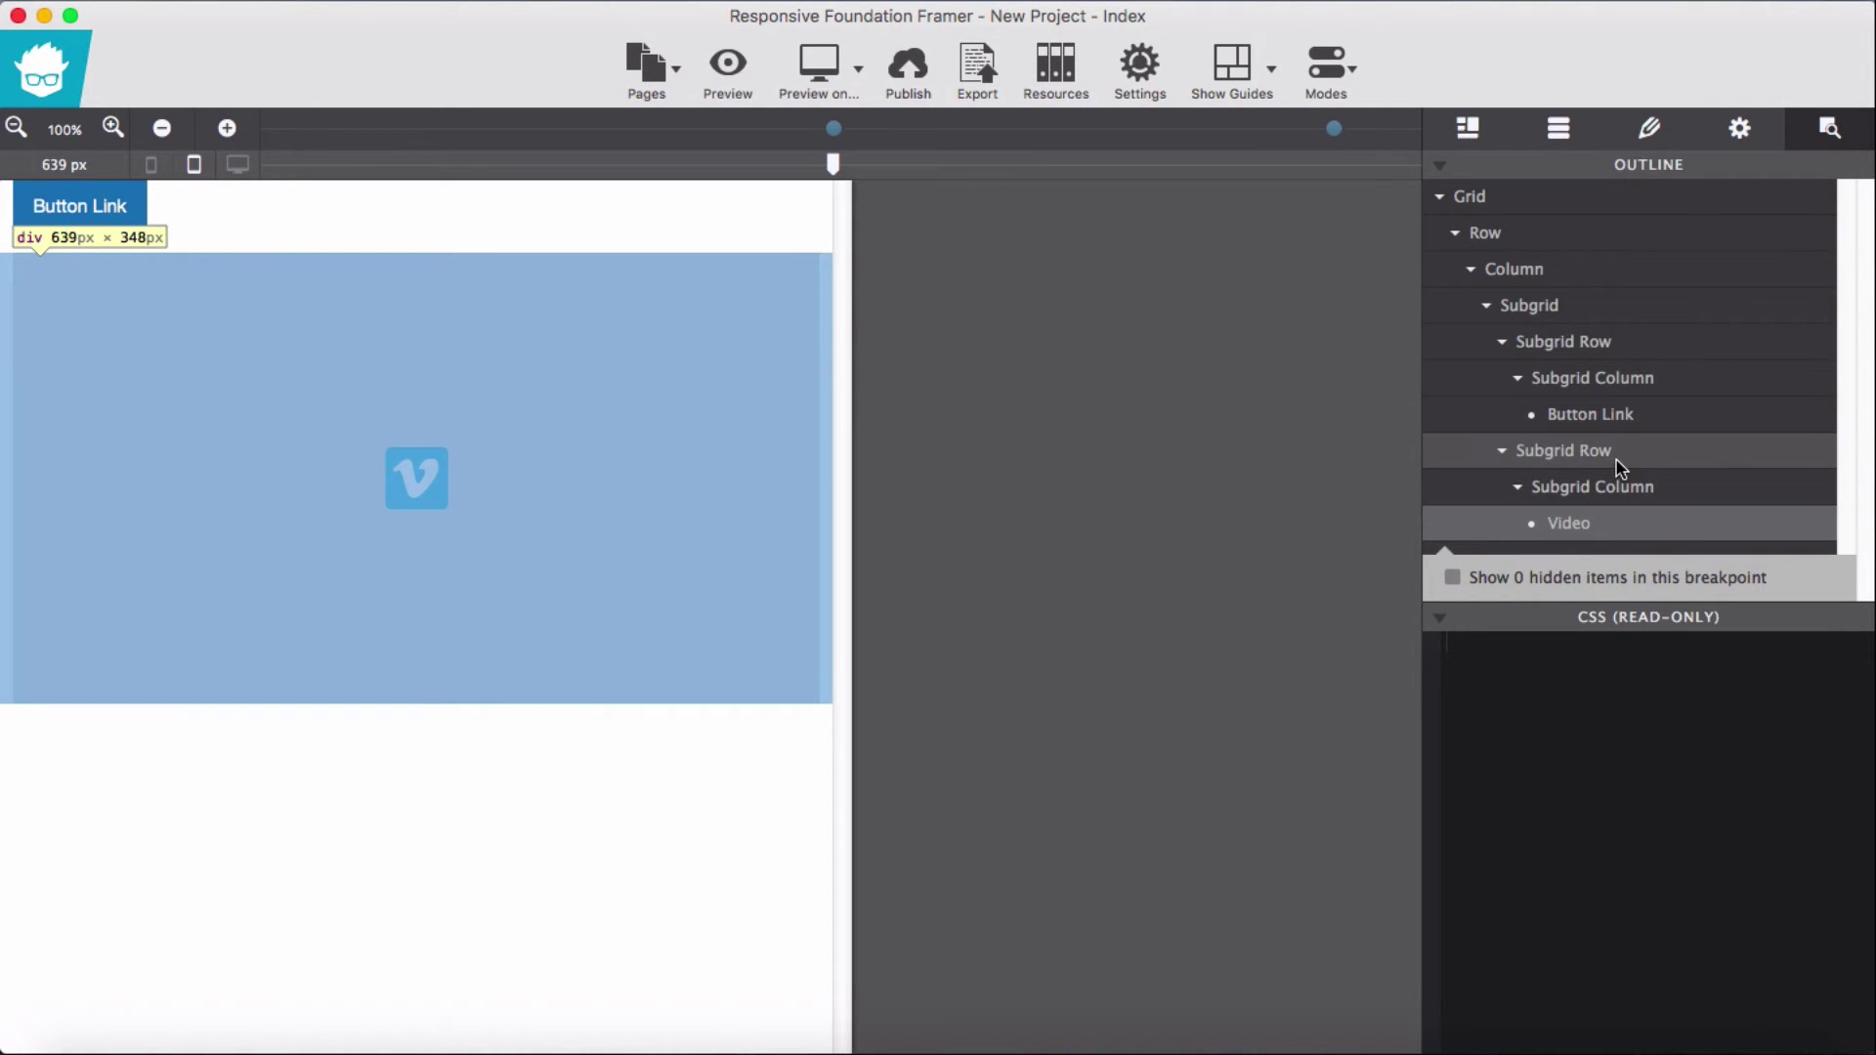
- Give the subgrid row holding the video the class reveal and the ID popup
click(1621, 457)
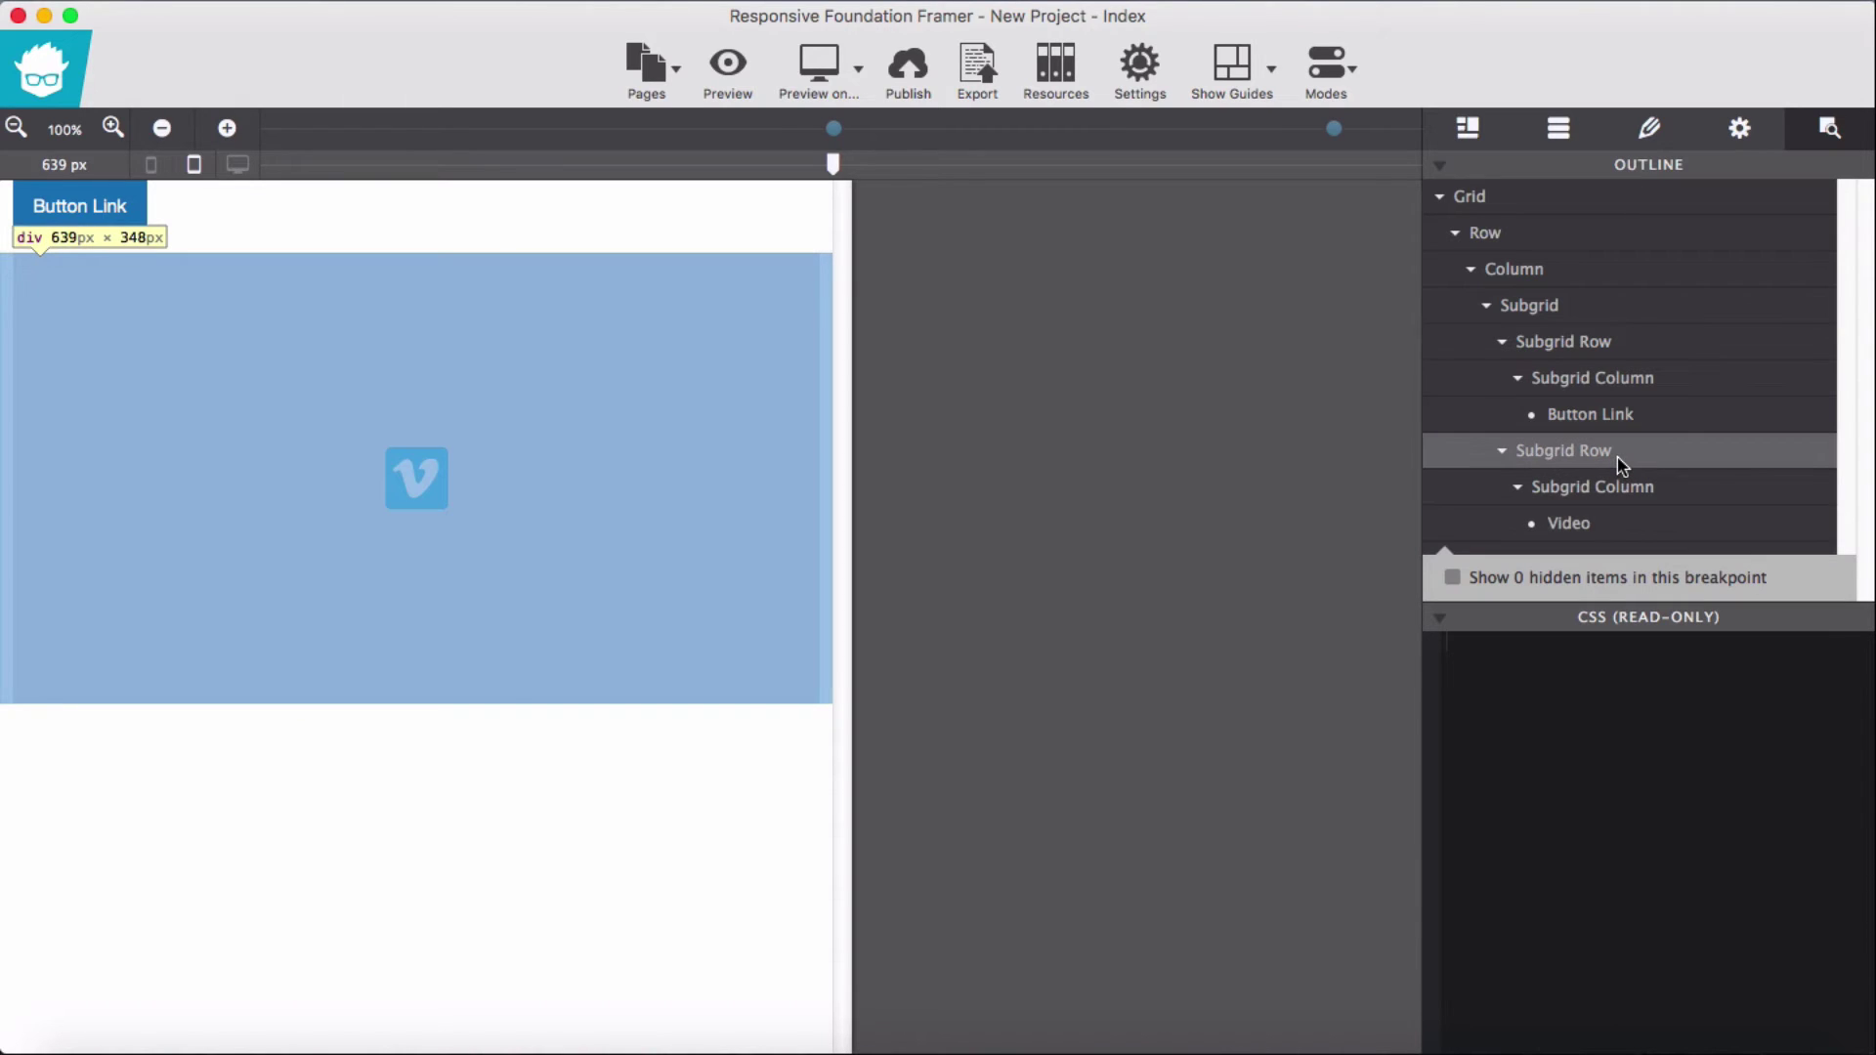
double_click(1618, 456)
click(1583, 312)
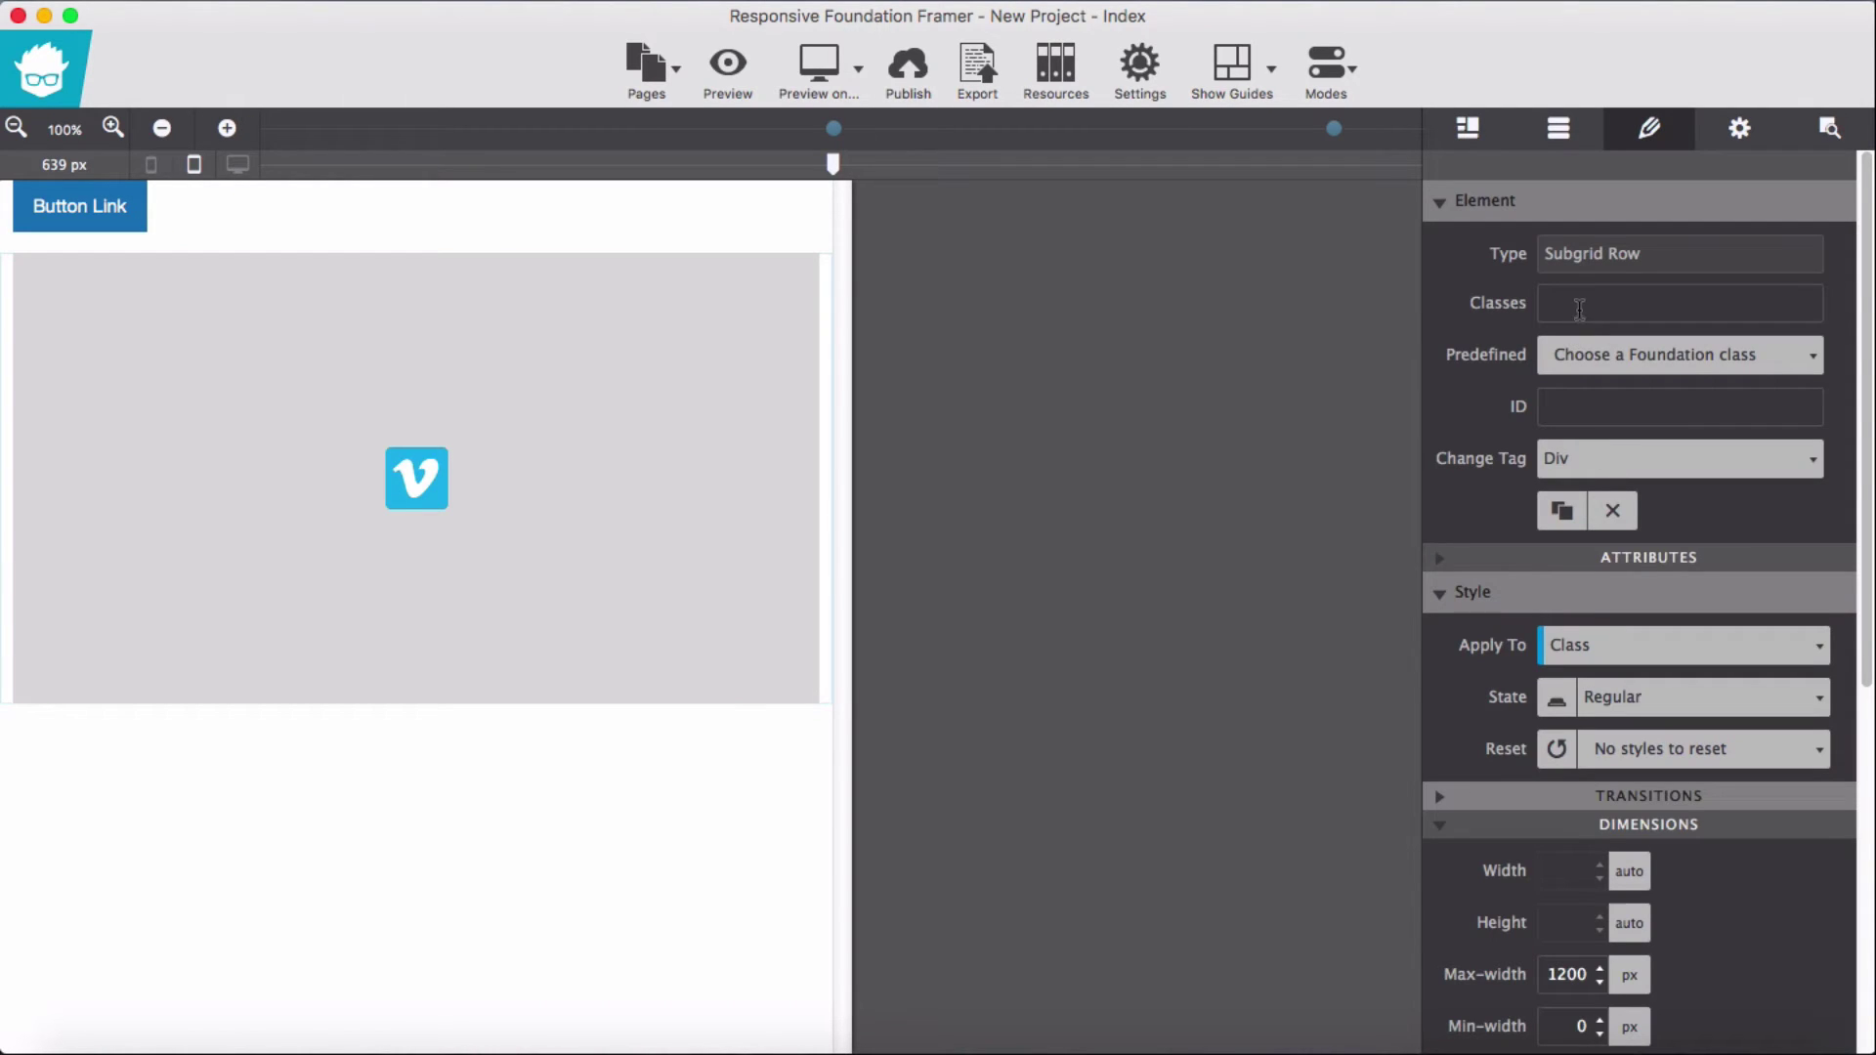
text(reveal)
key(Return)
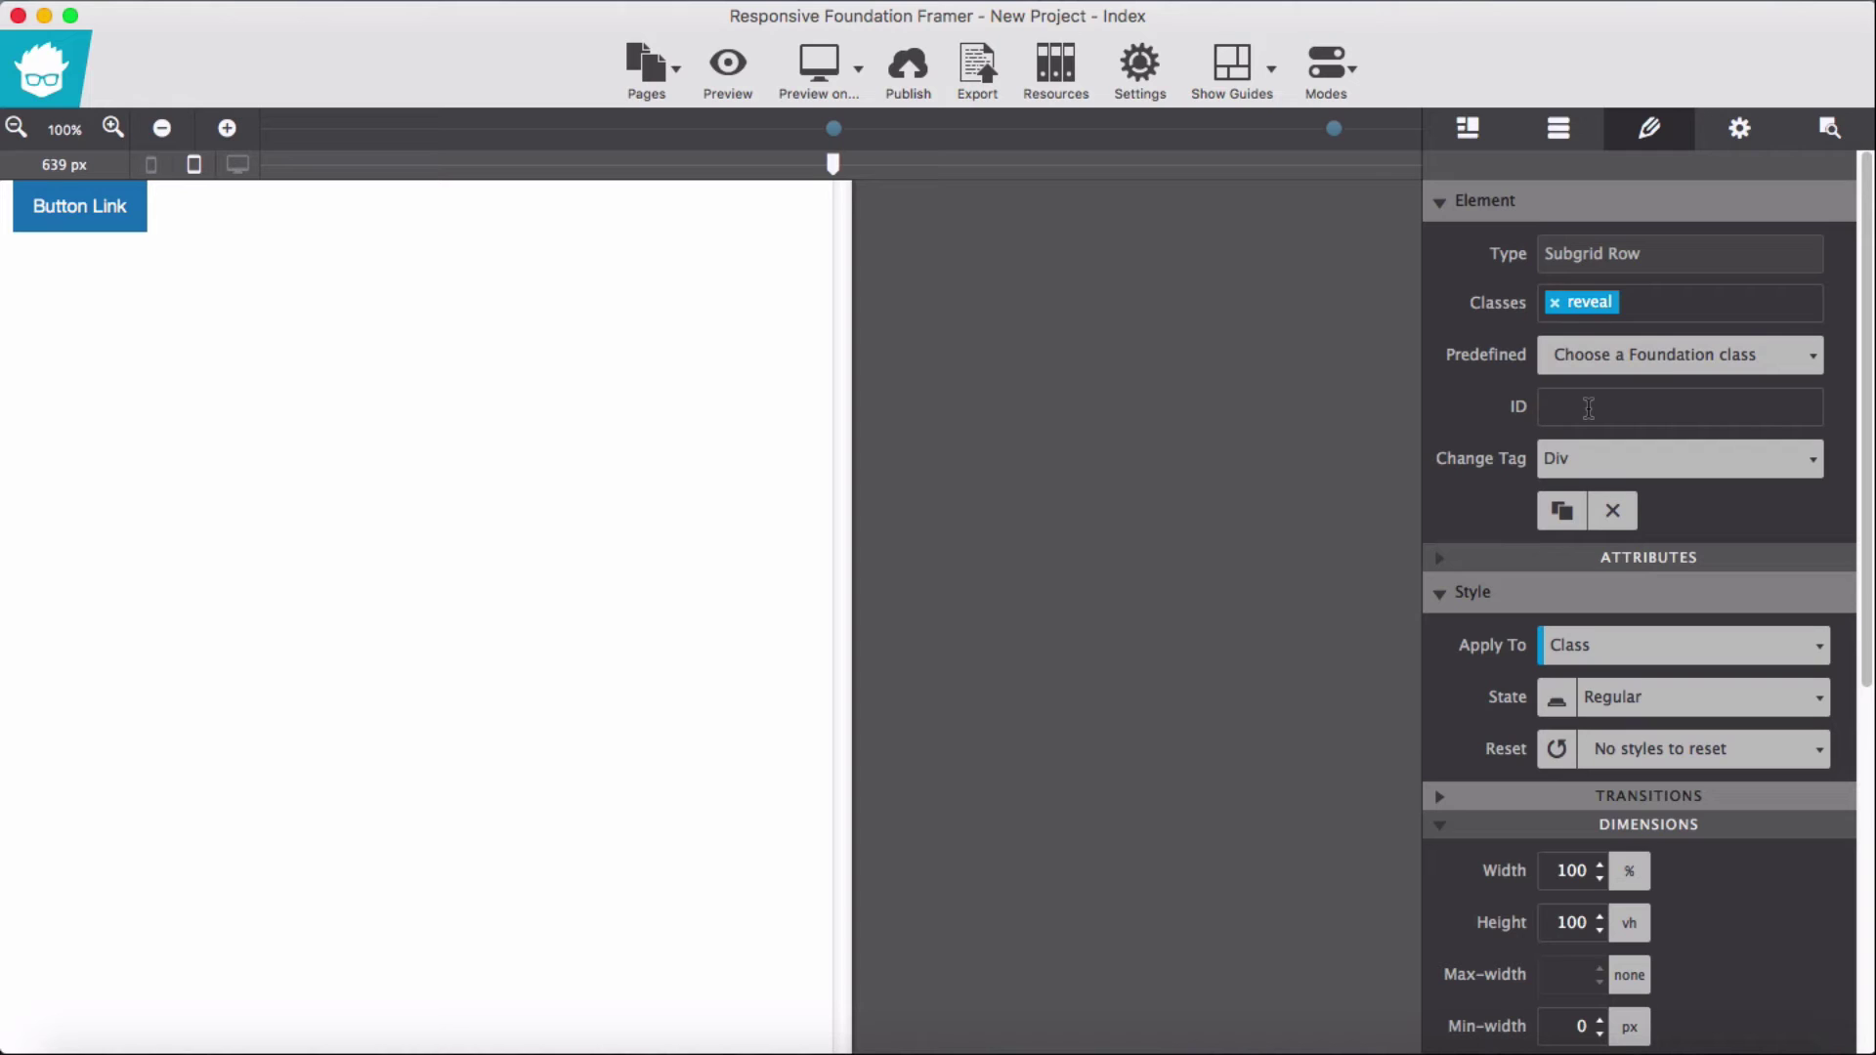
text(popup)
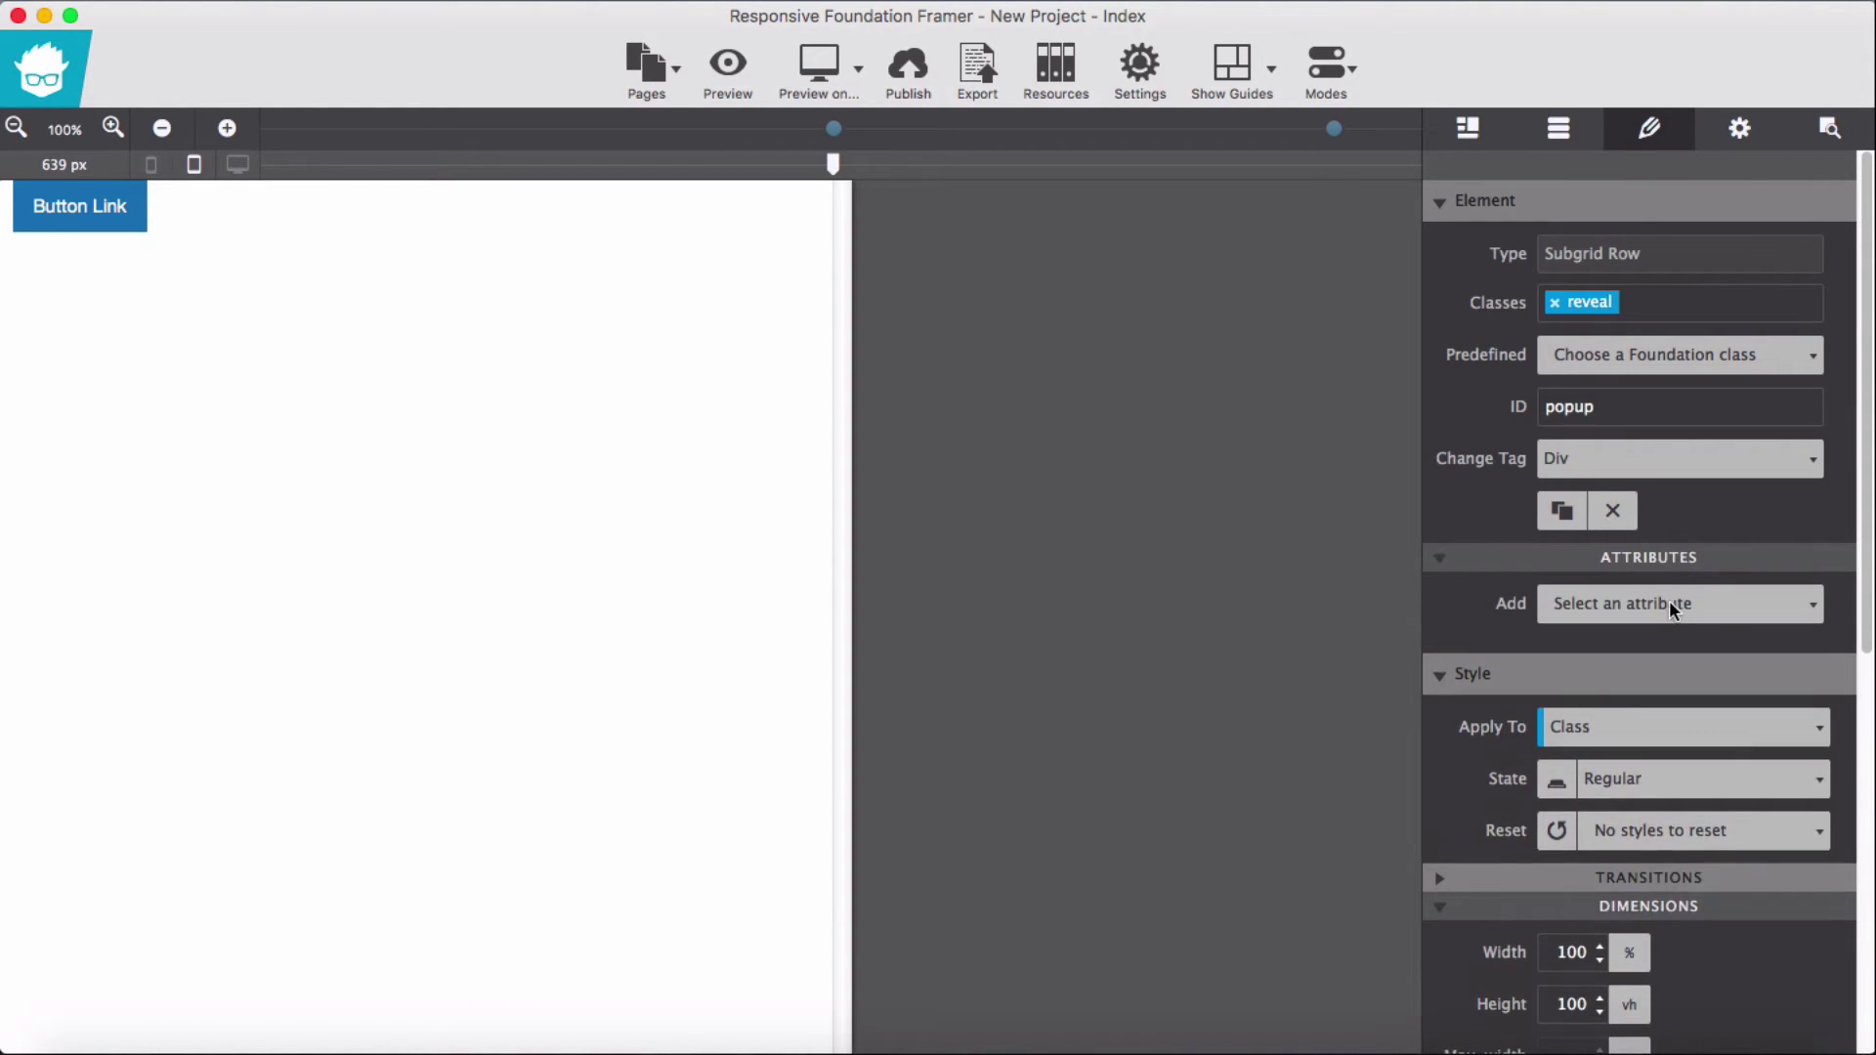
- Attach a Data Reveal (data-reveal) attribute to the popup row
click(1669, 600)
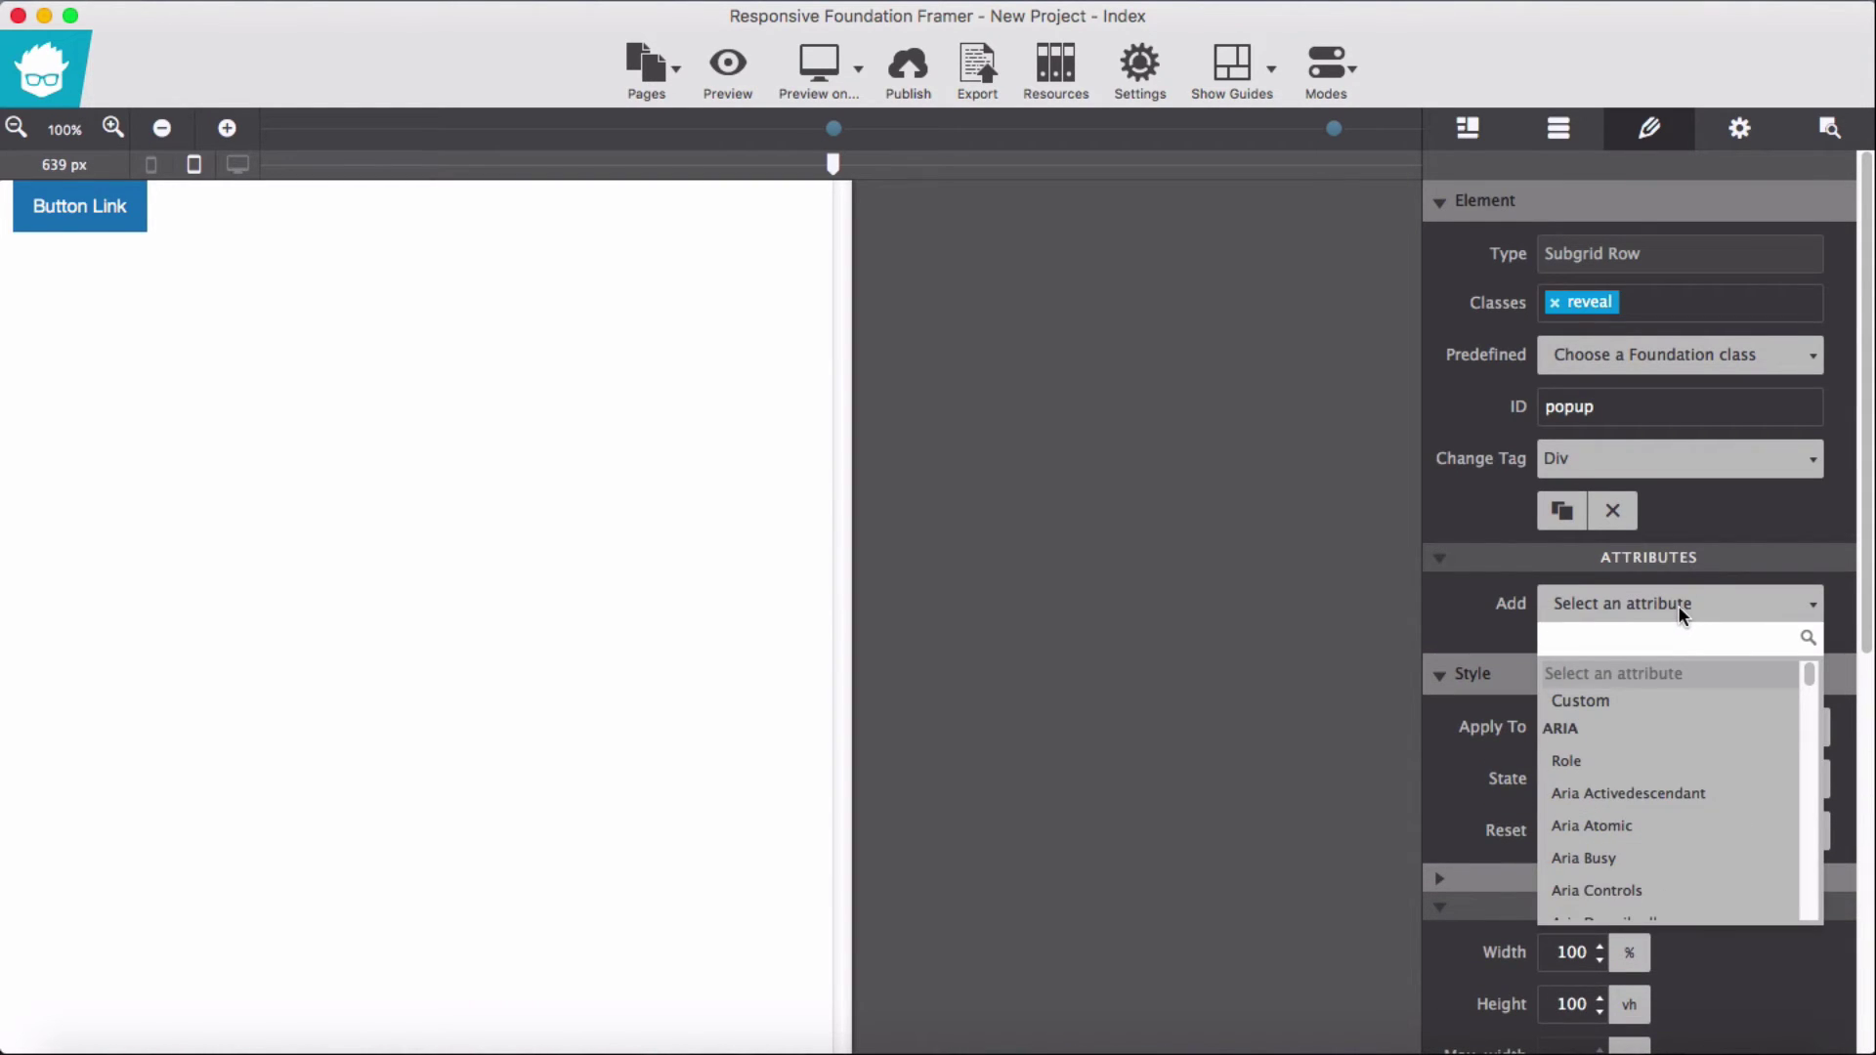
text(reveal)
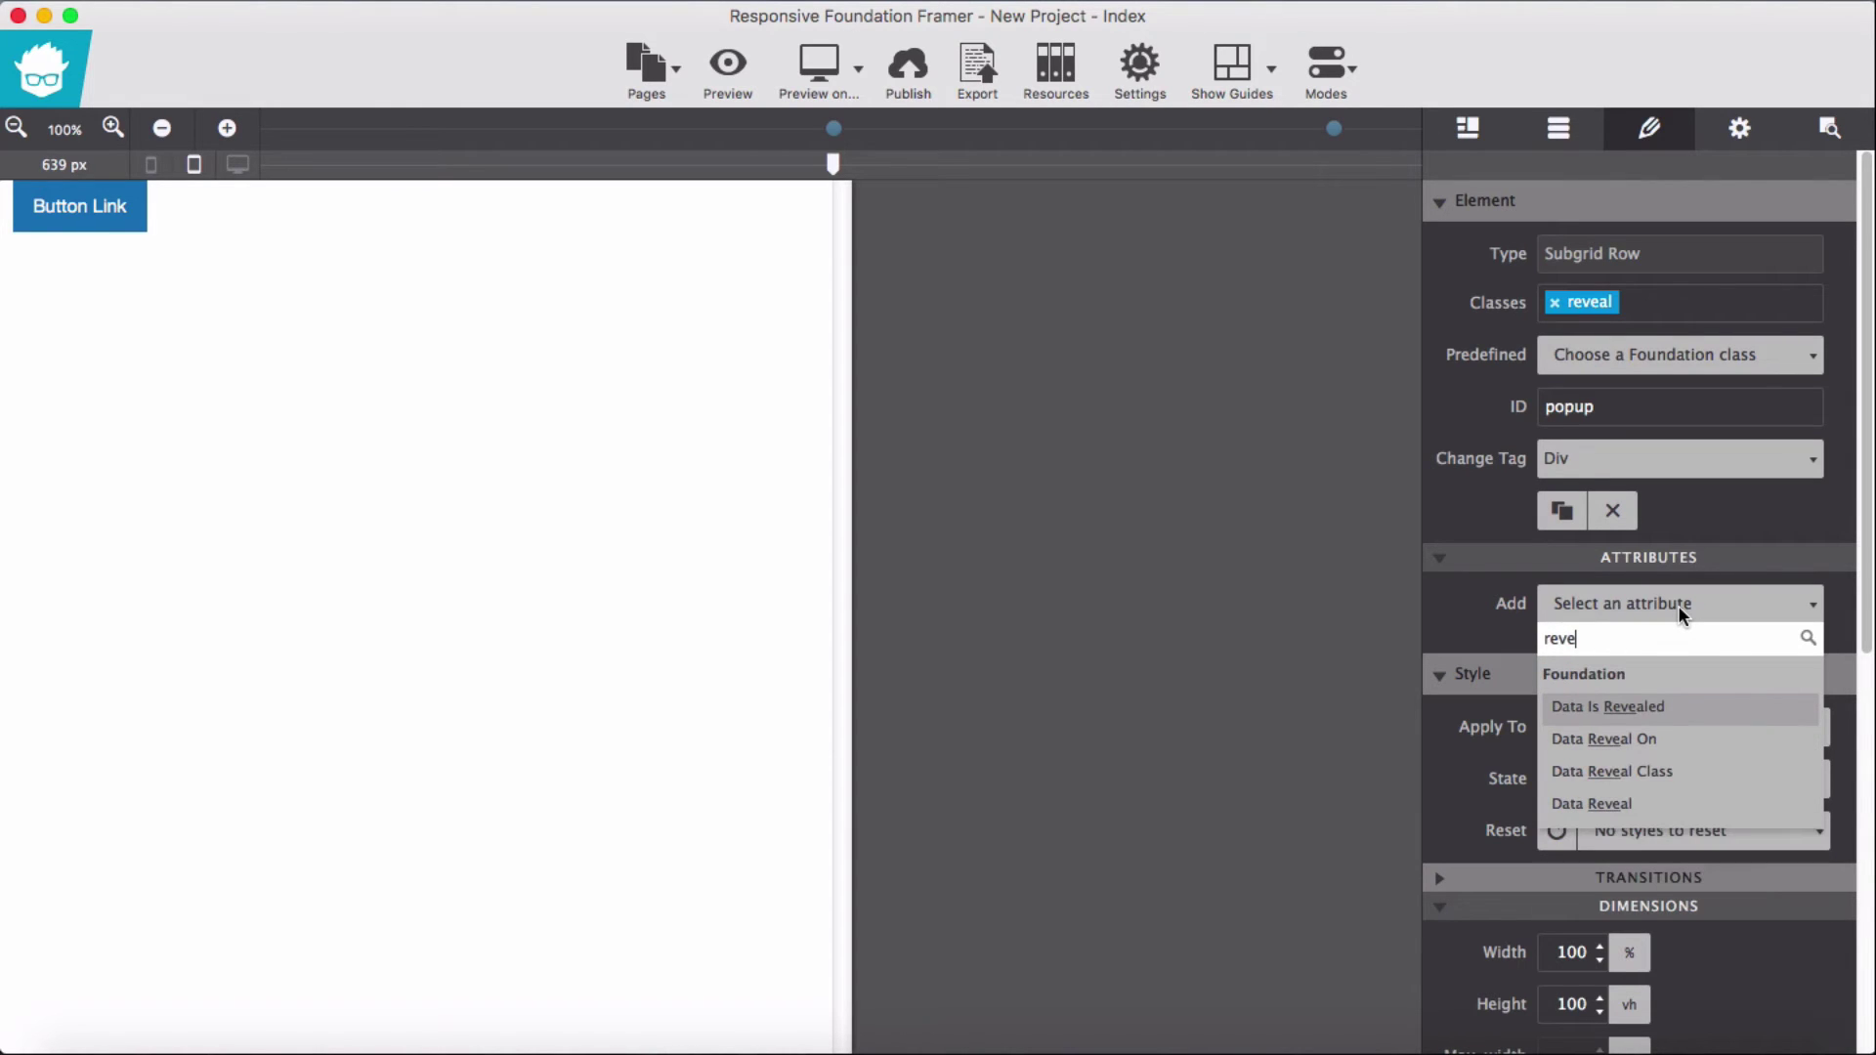
click(1595, 804)
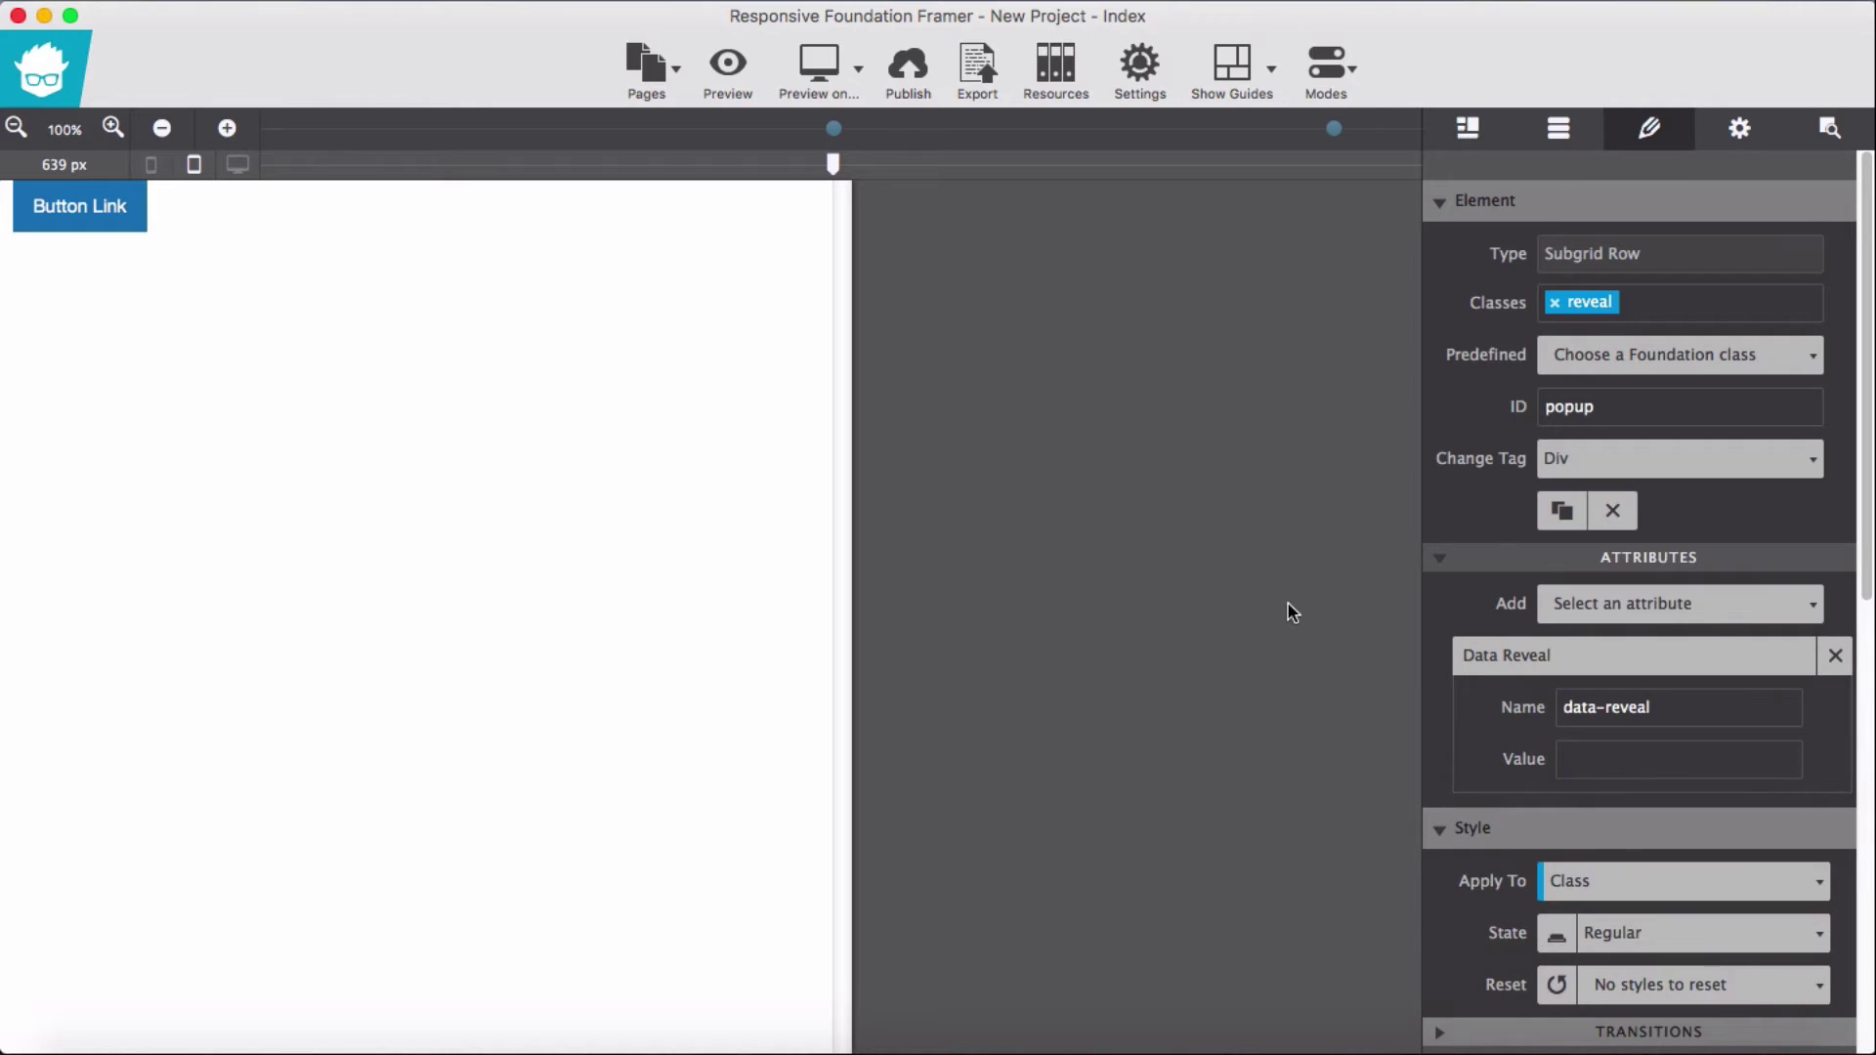
click(1489, 655)
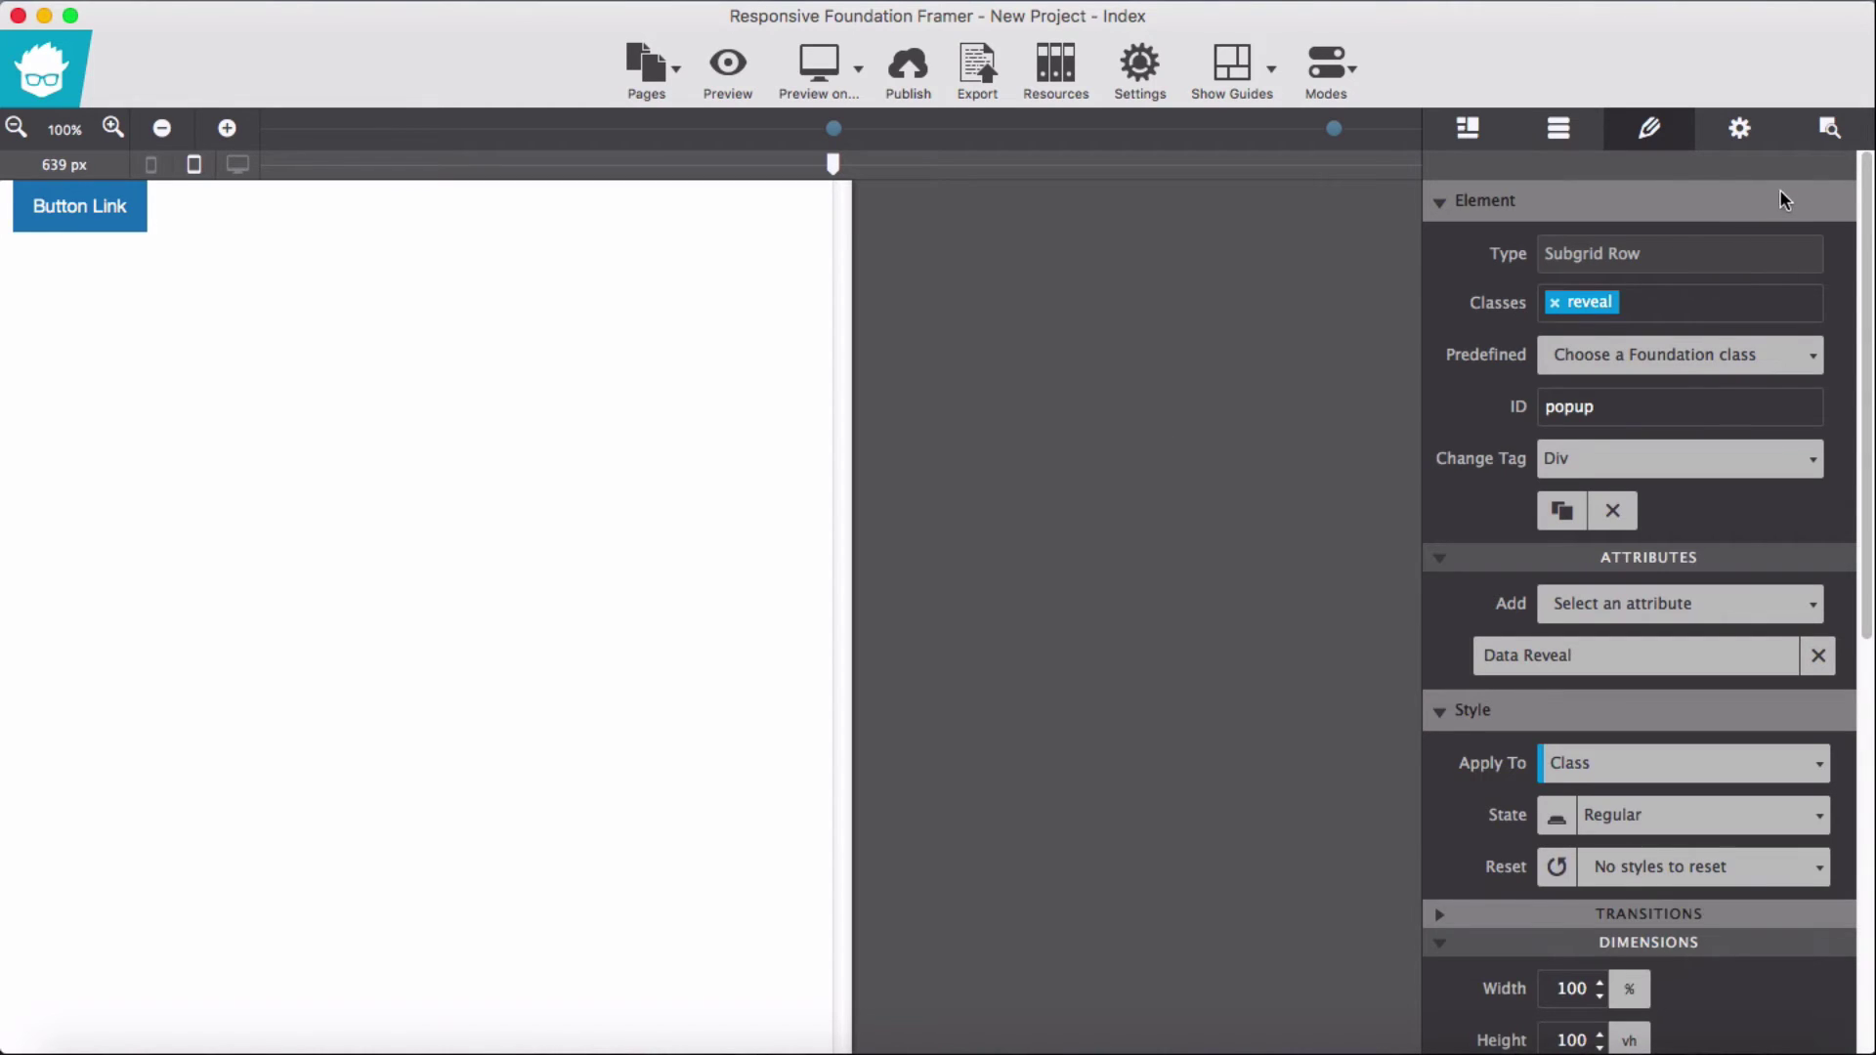
- Give the Button Link a Data Open attribute set to popup, then preview the page in the browser
click(116, 240)
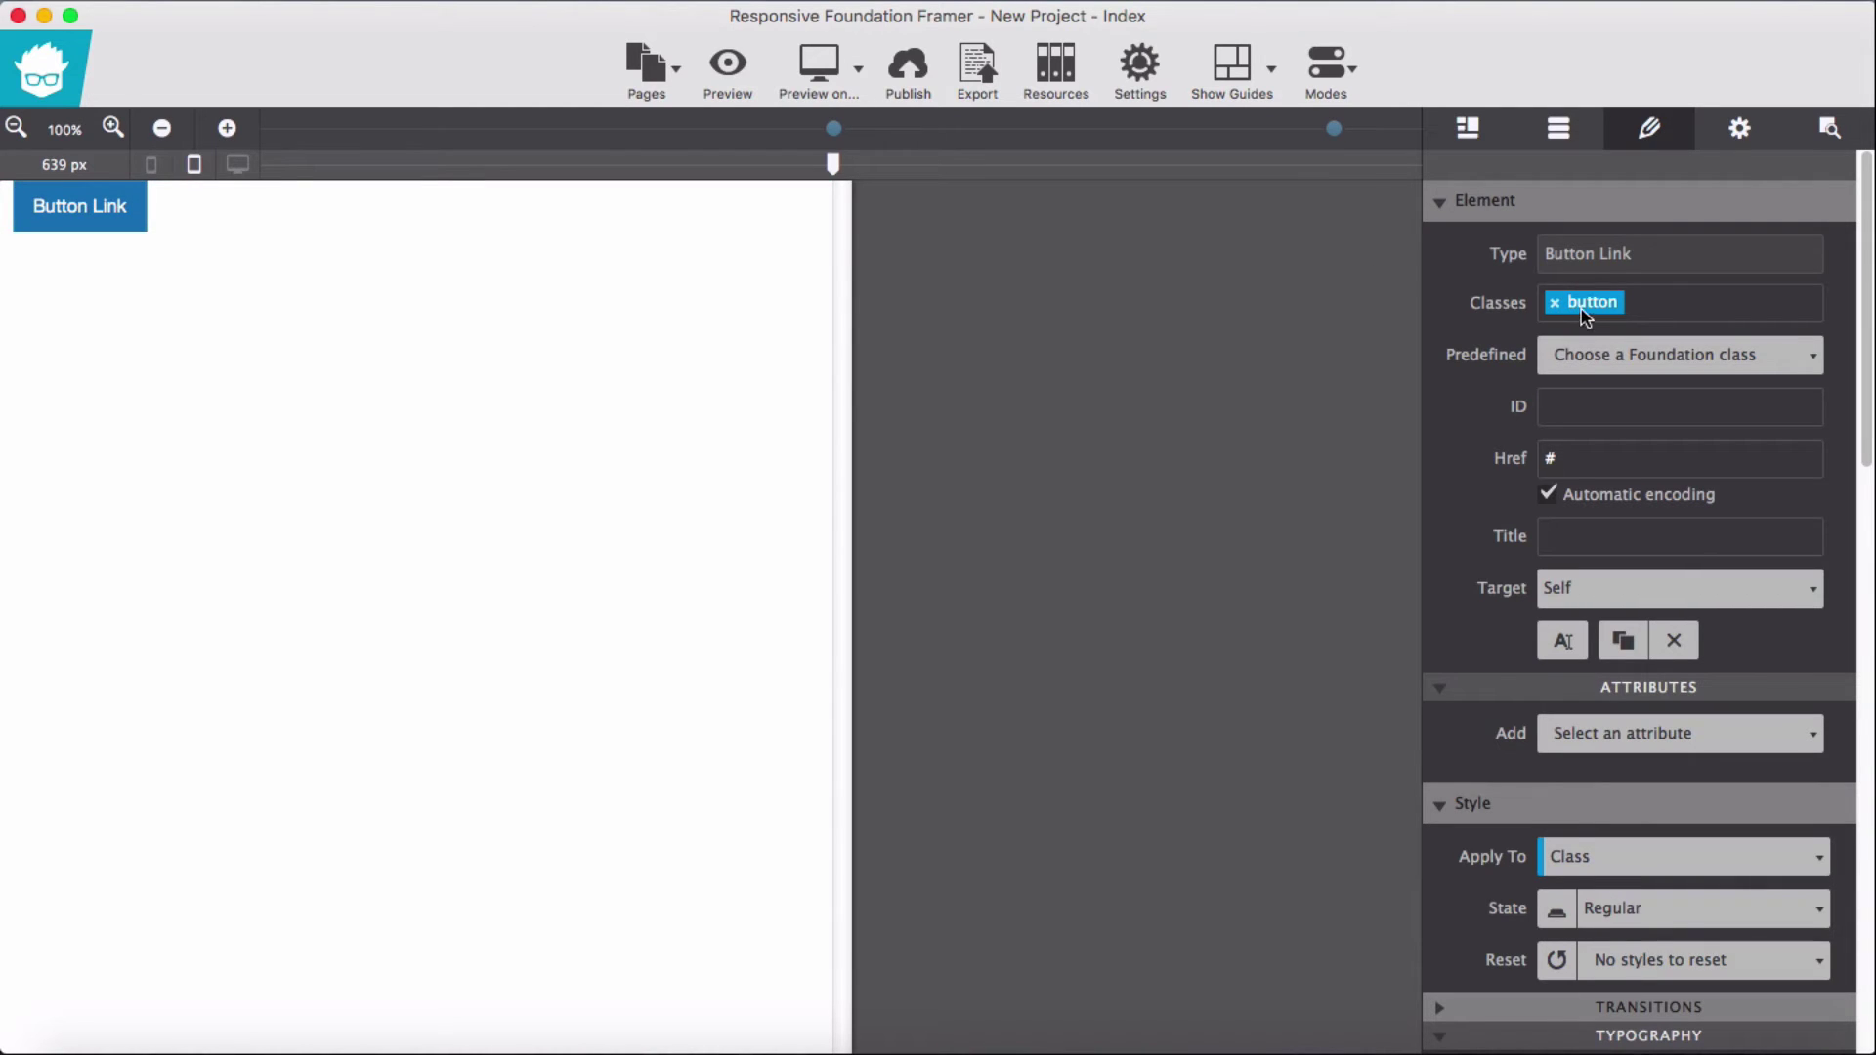
click(1632, 740)
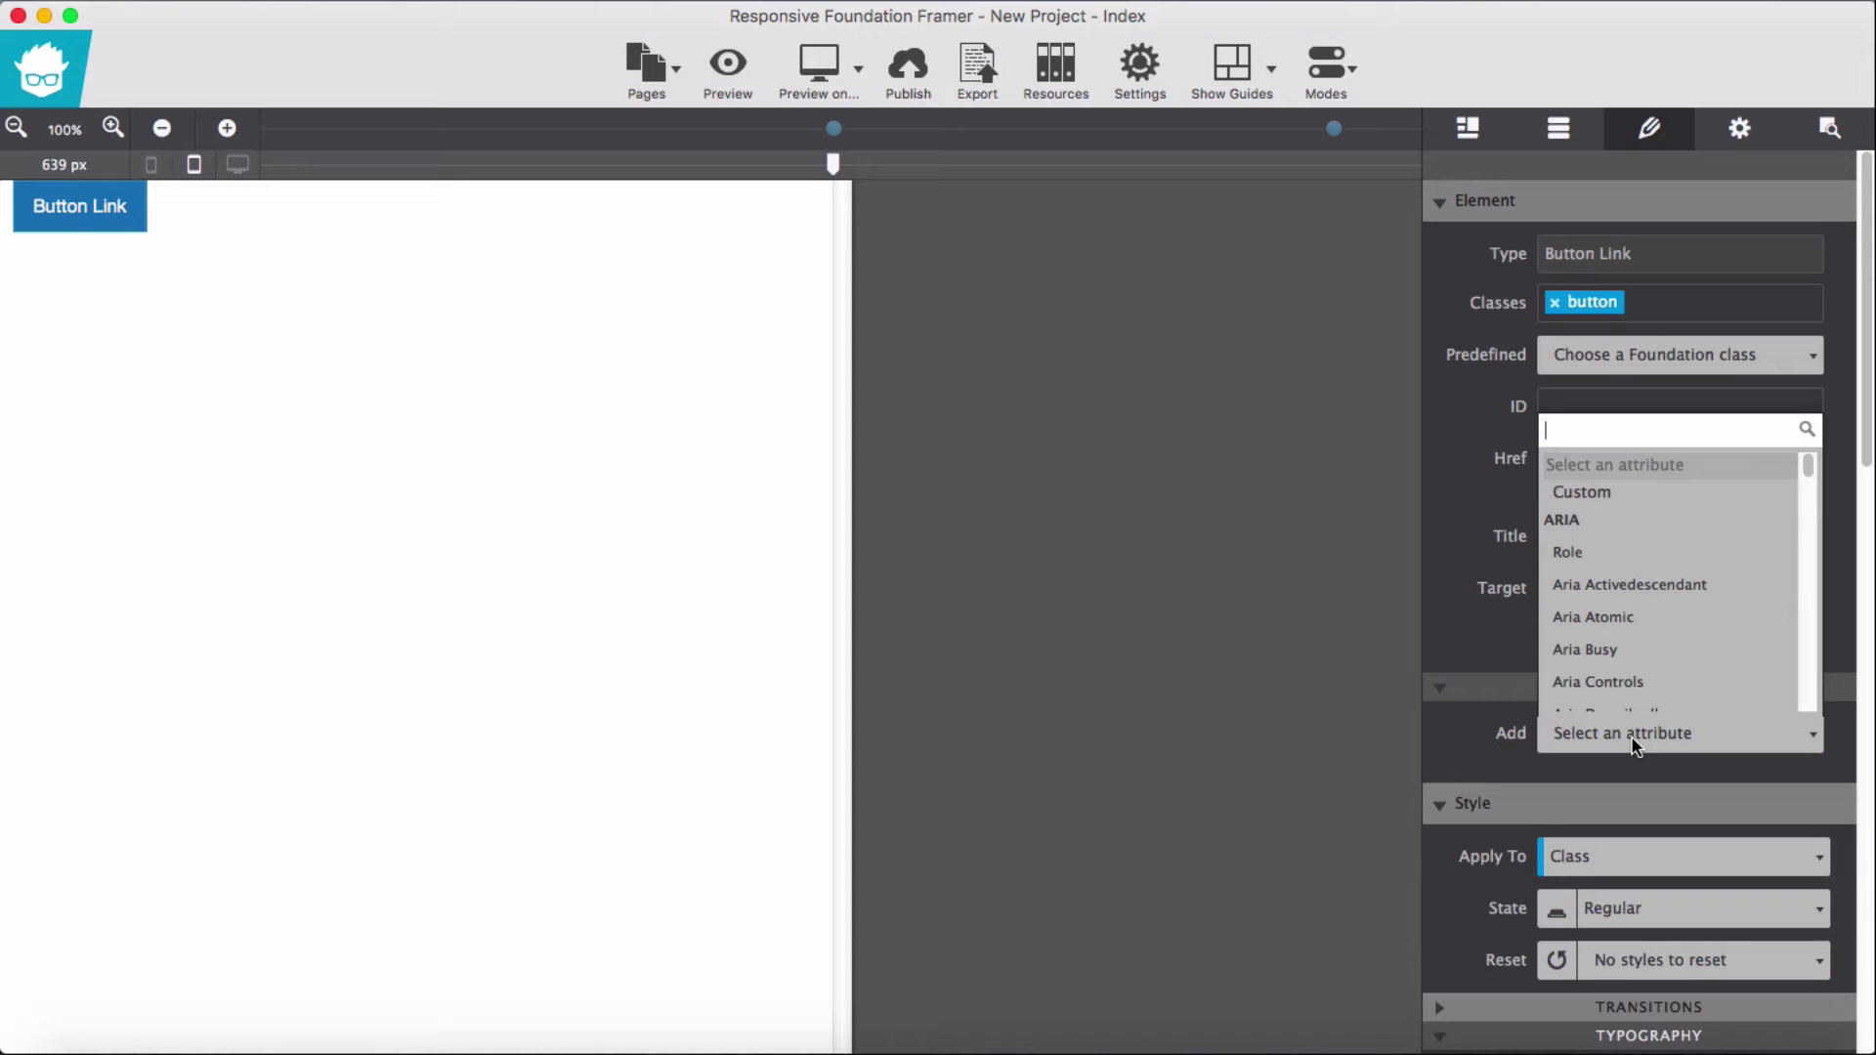
text(open)
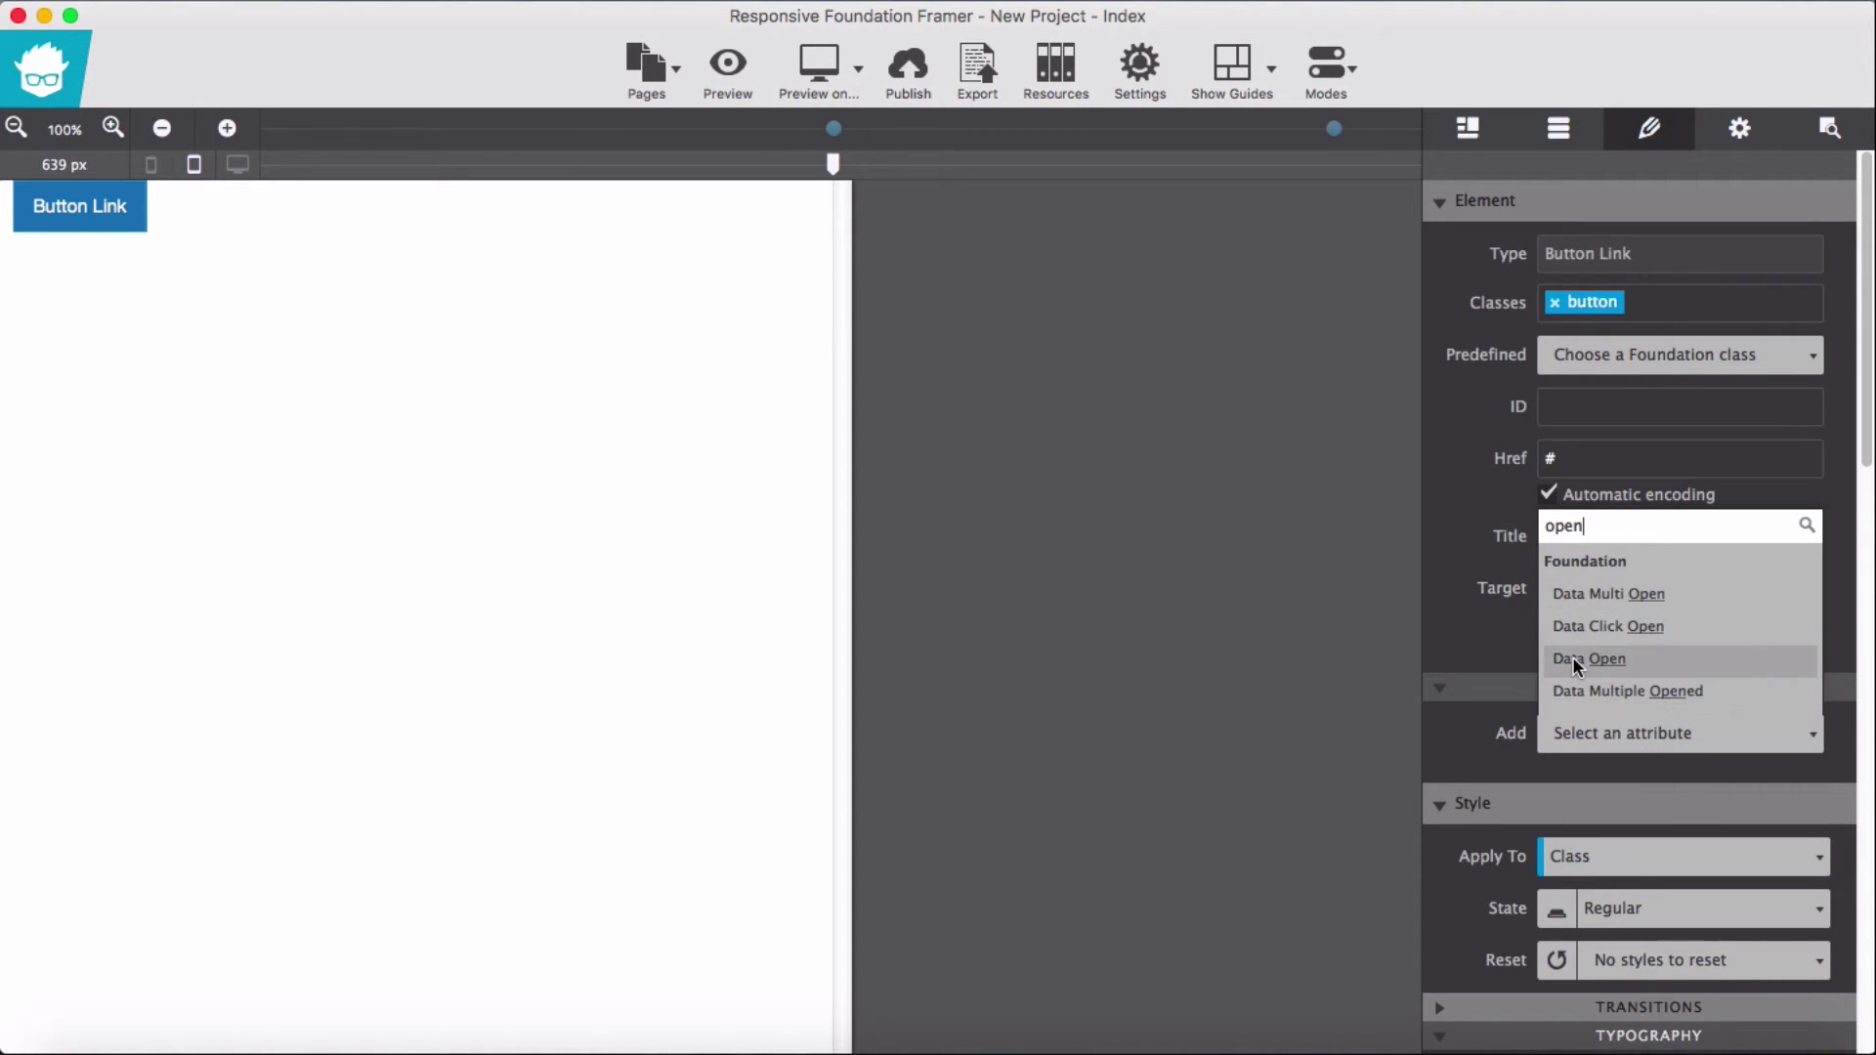
click(1574, 657)
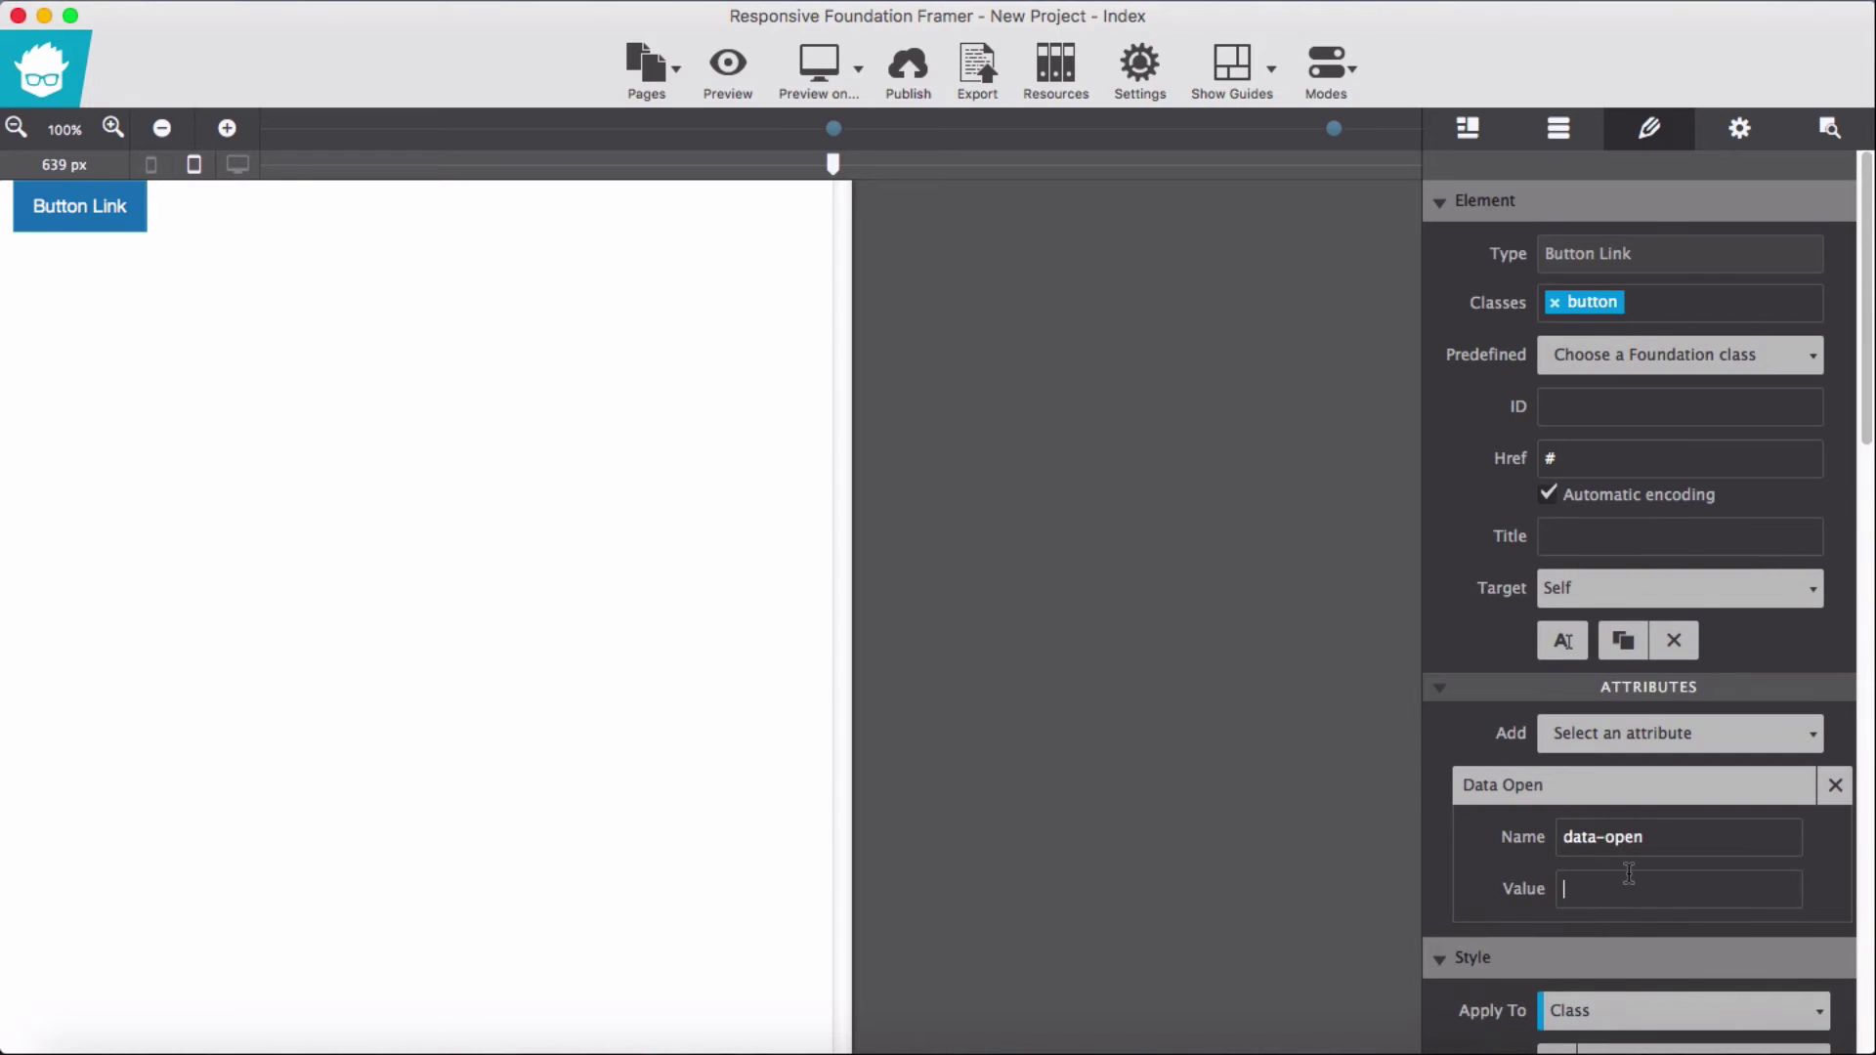
text(popup)
click(818, 73)
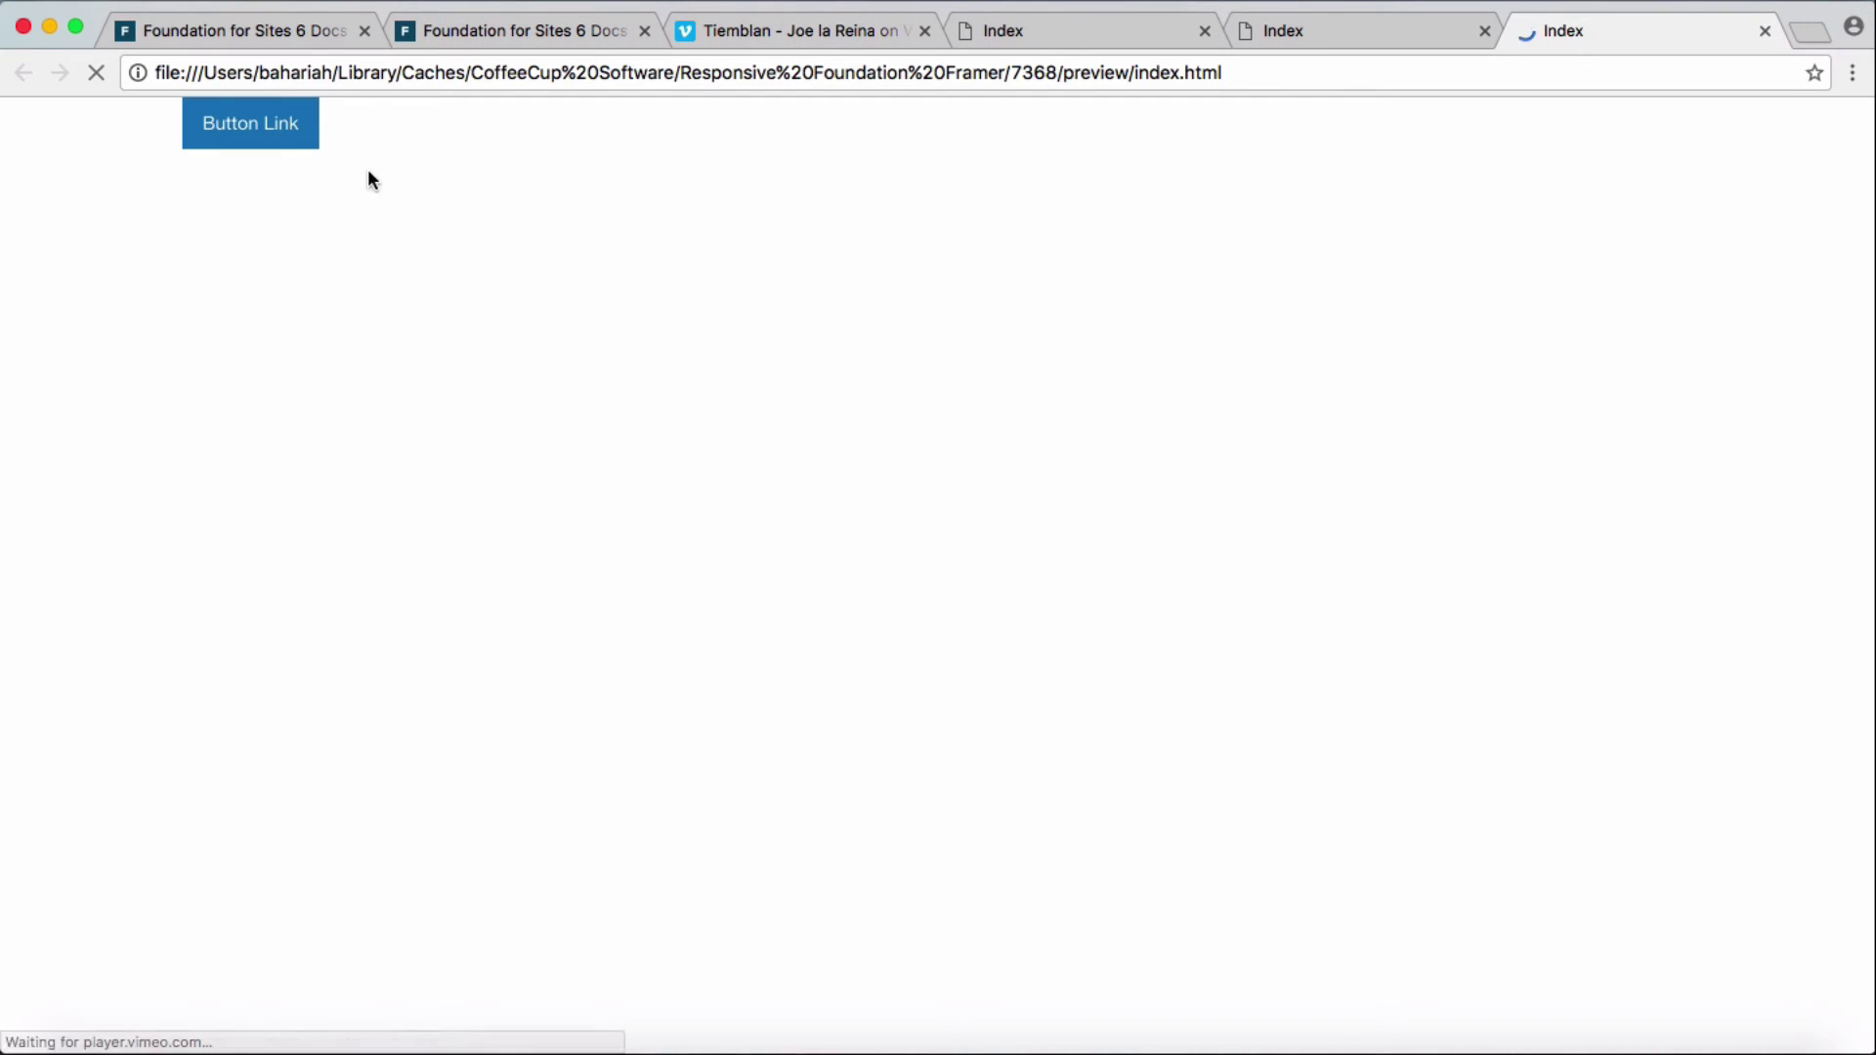
- Open the Vimeo video modal from the previewed Button Link, close it, and return to Framer
click(294, 145)
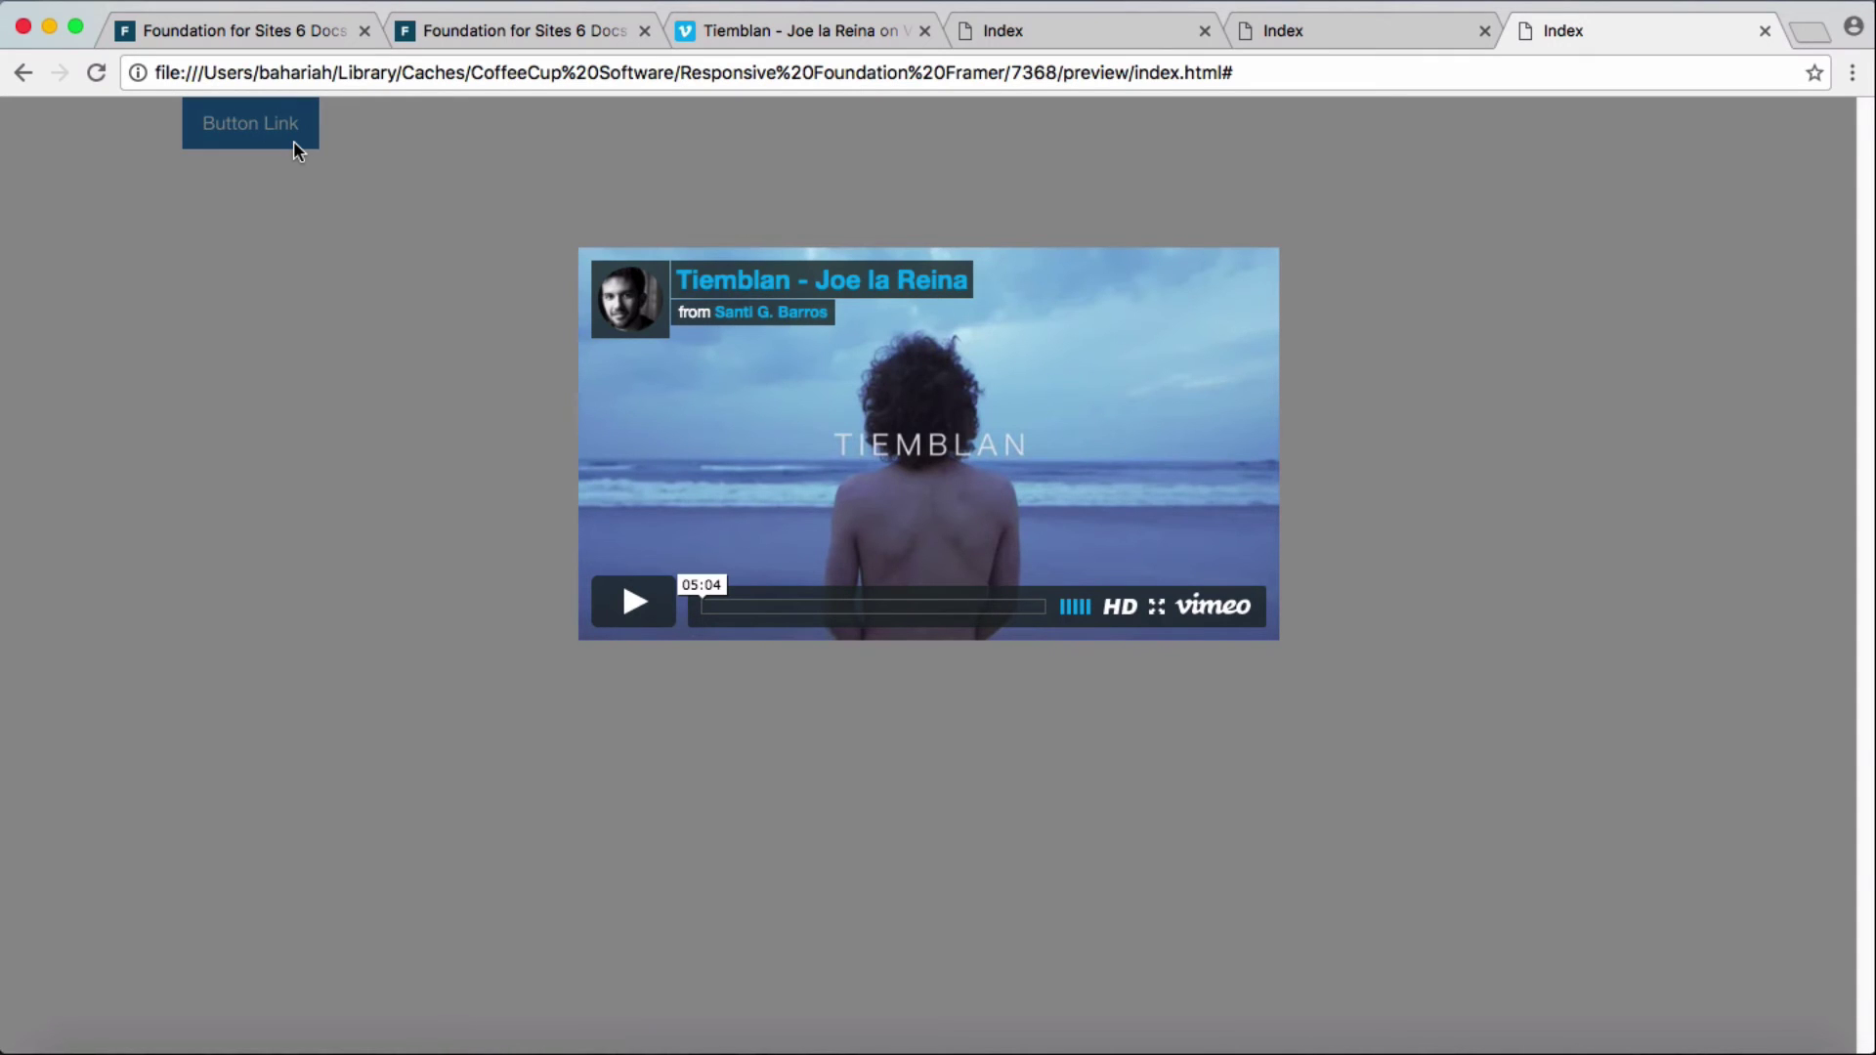
click(392, 242)
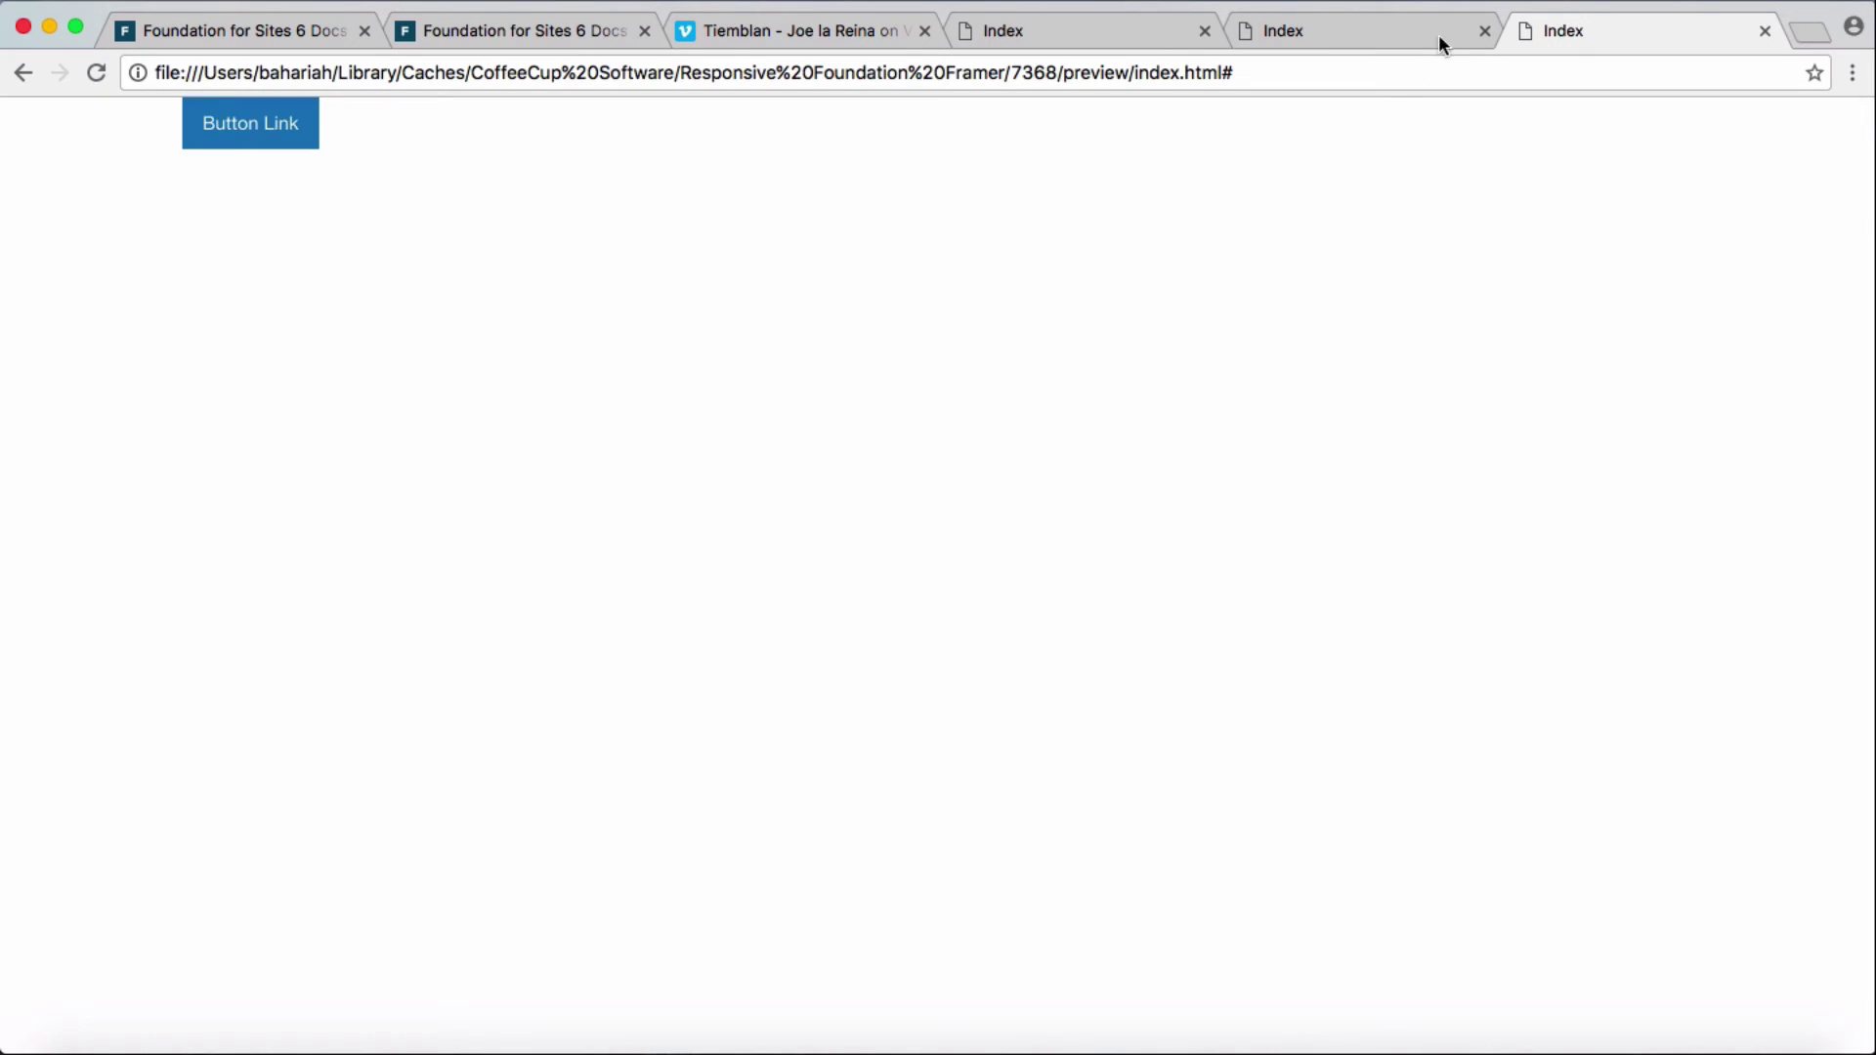
click(1553, 1041)
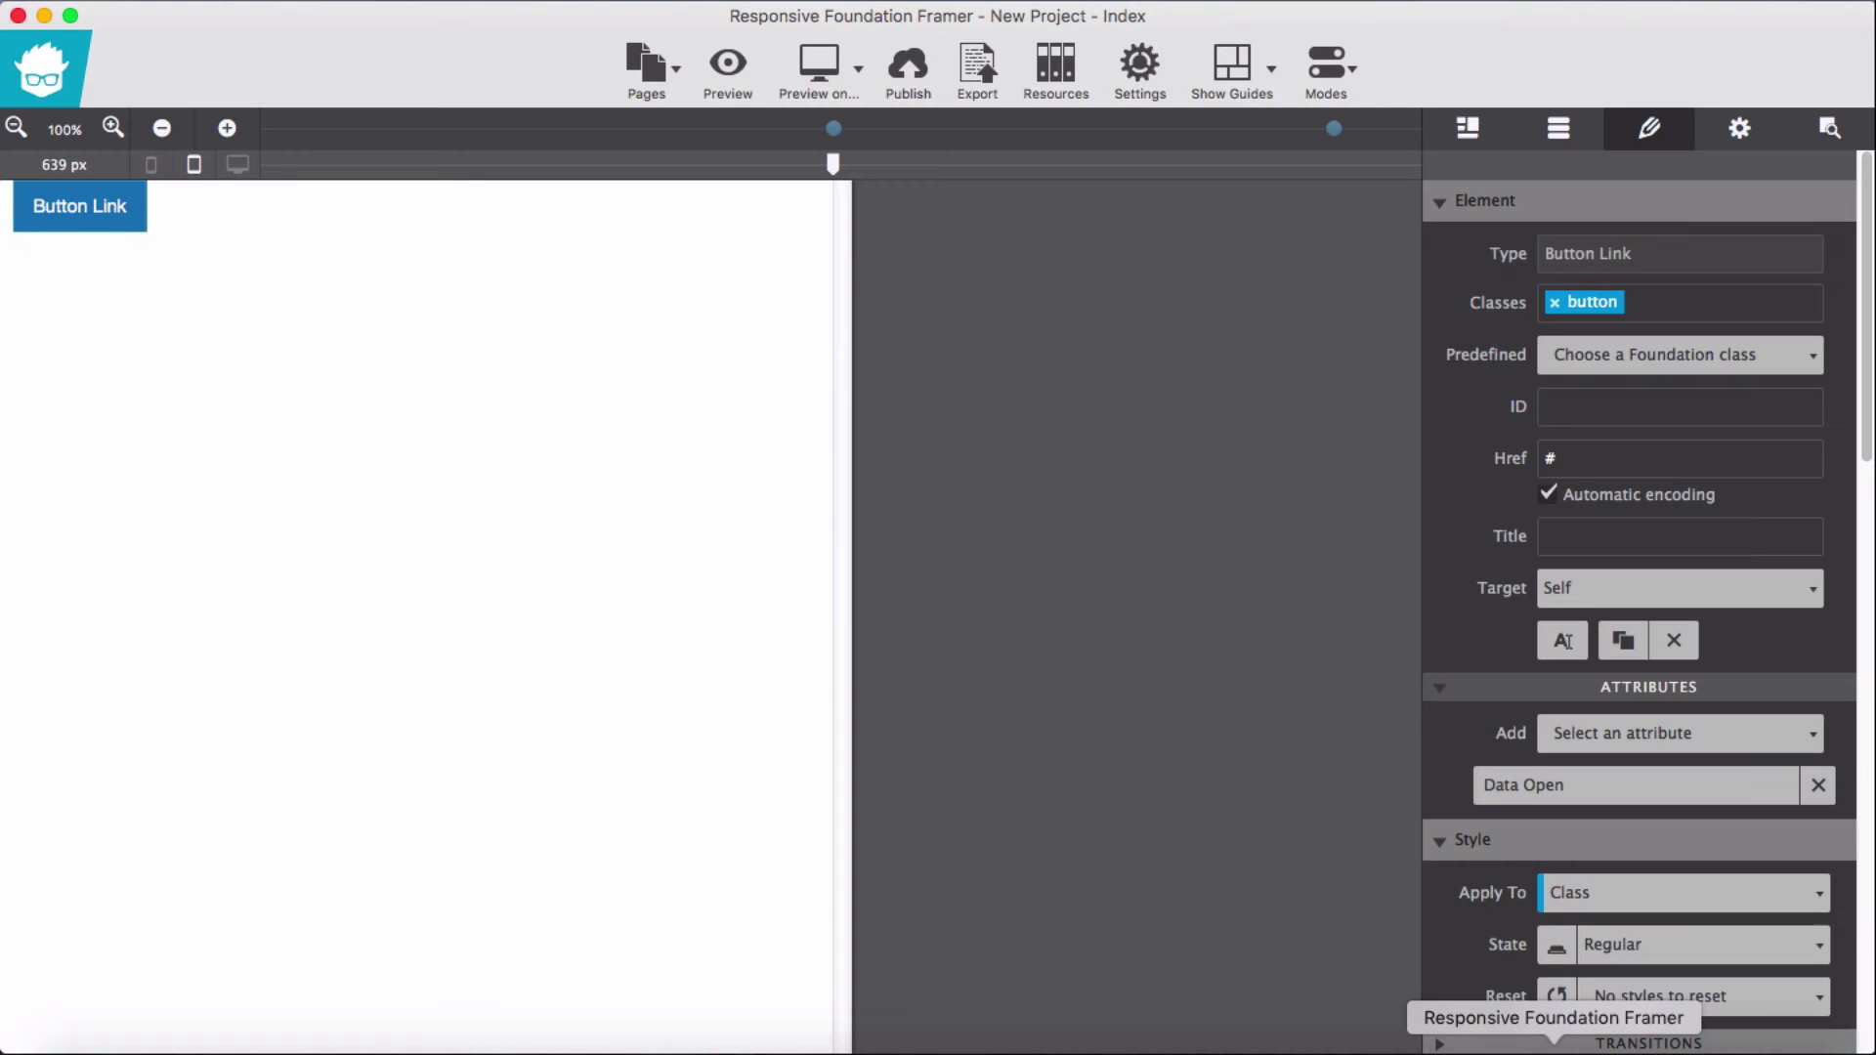
- Open the hidden Subgrid Row's element properties from the Outline, showing its reveal class and popup ID
click(1830, 128)
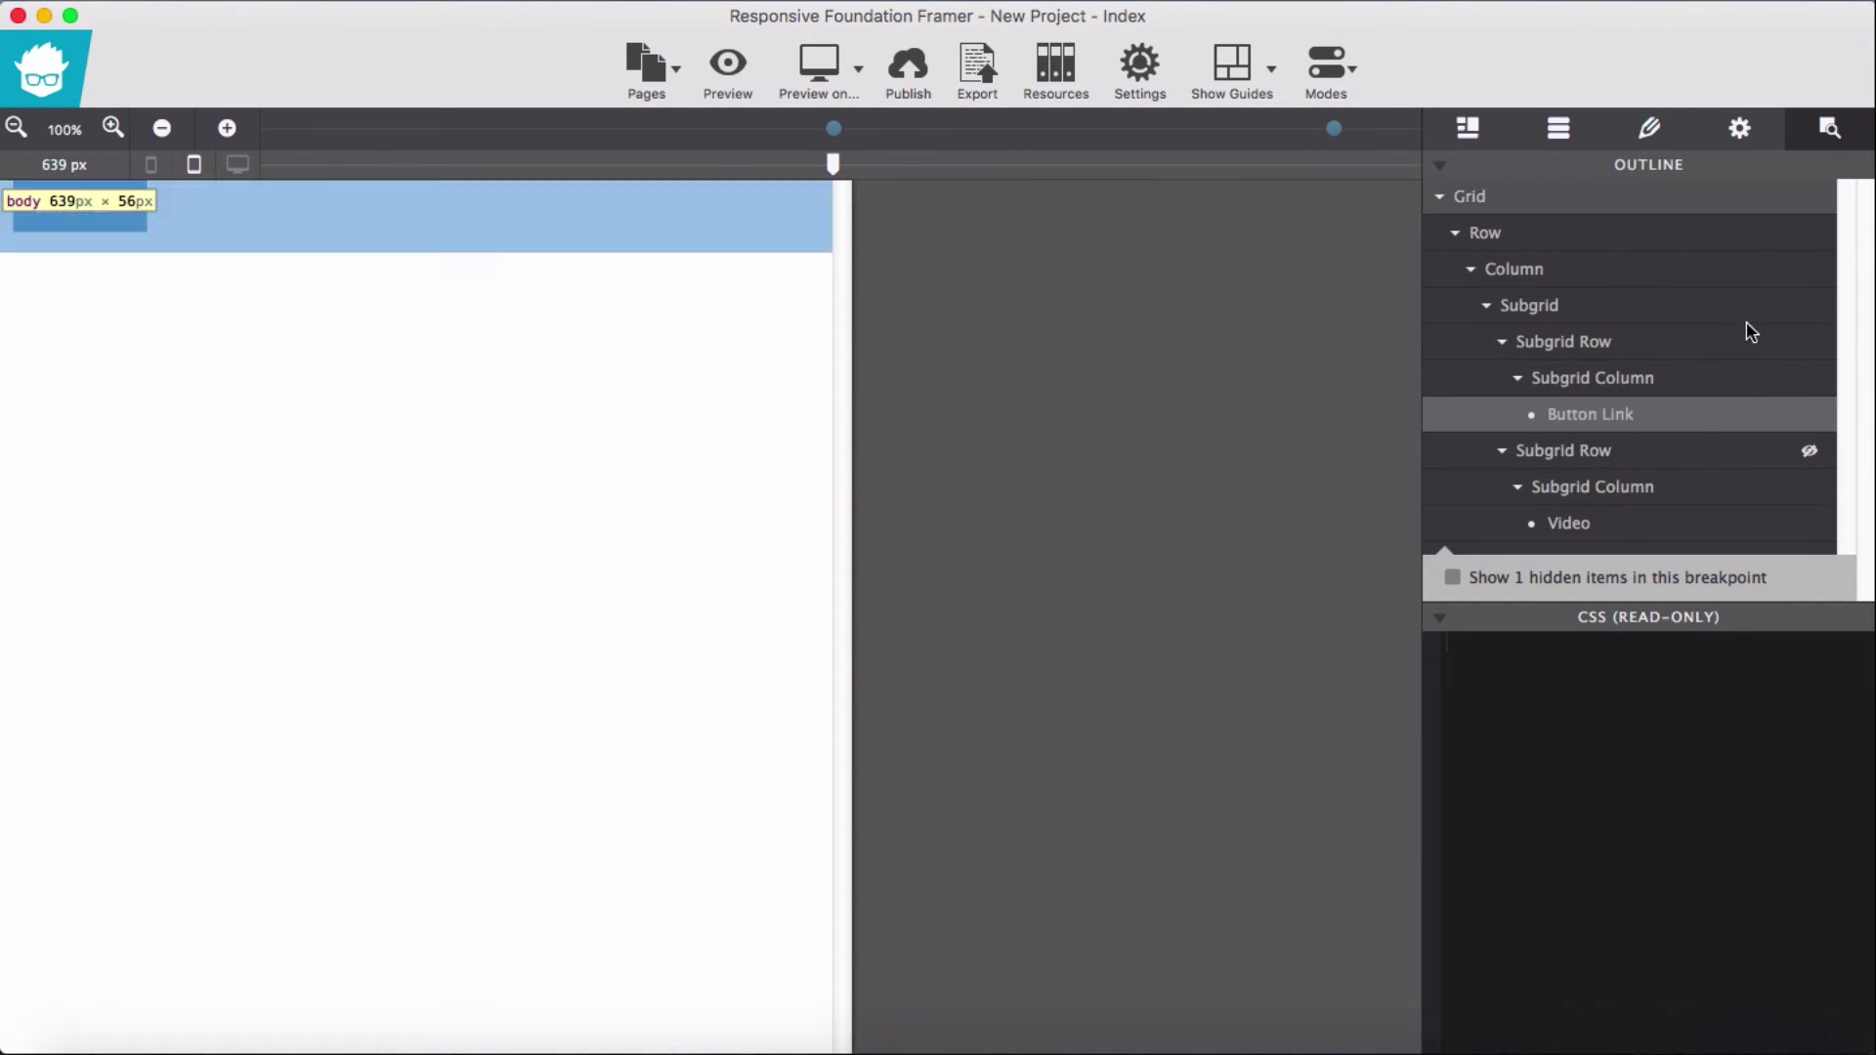
click(1654, 463)
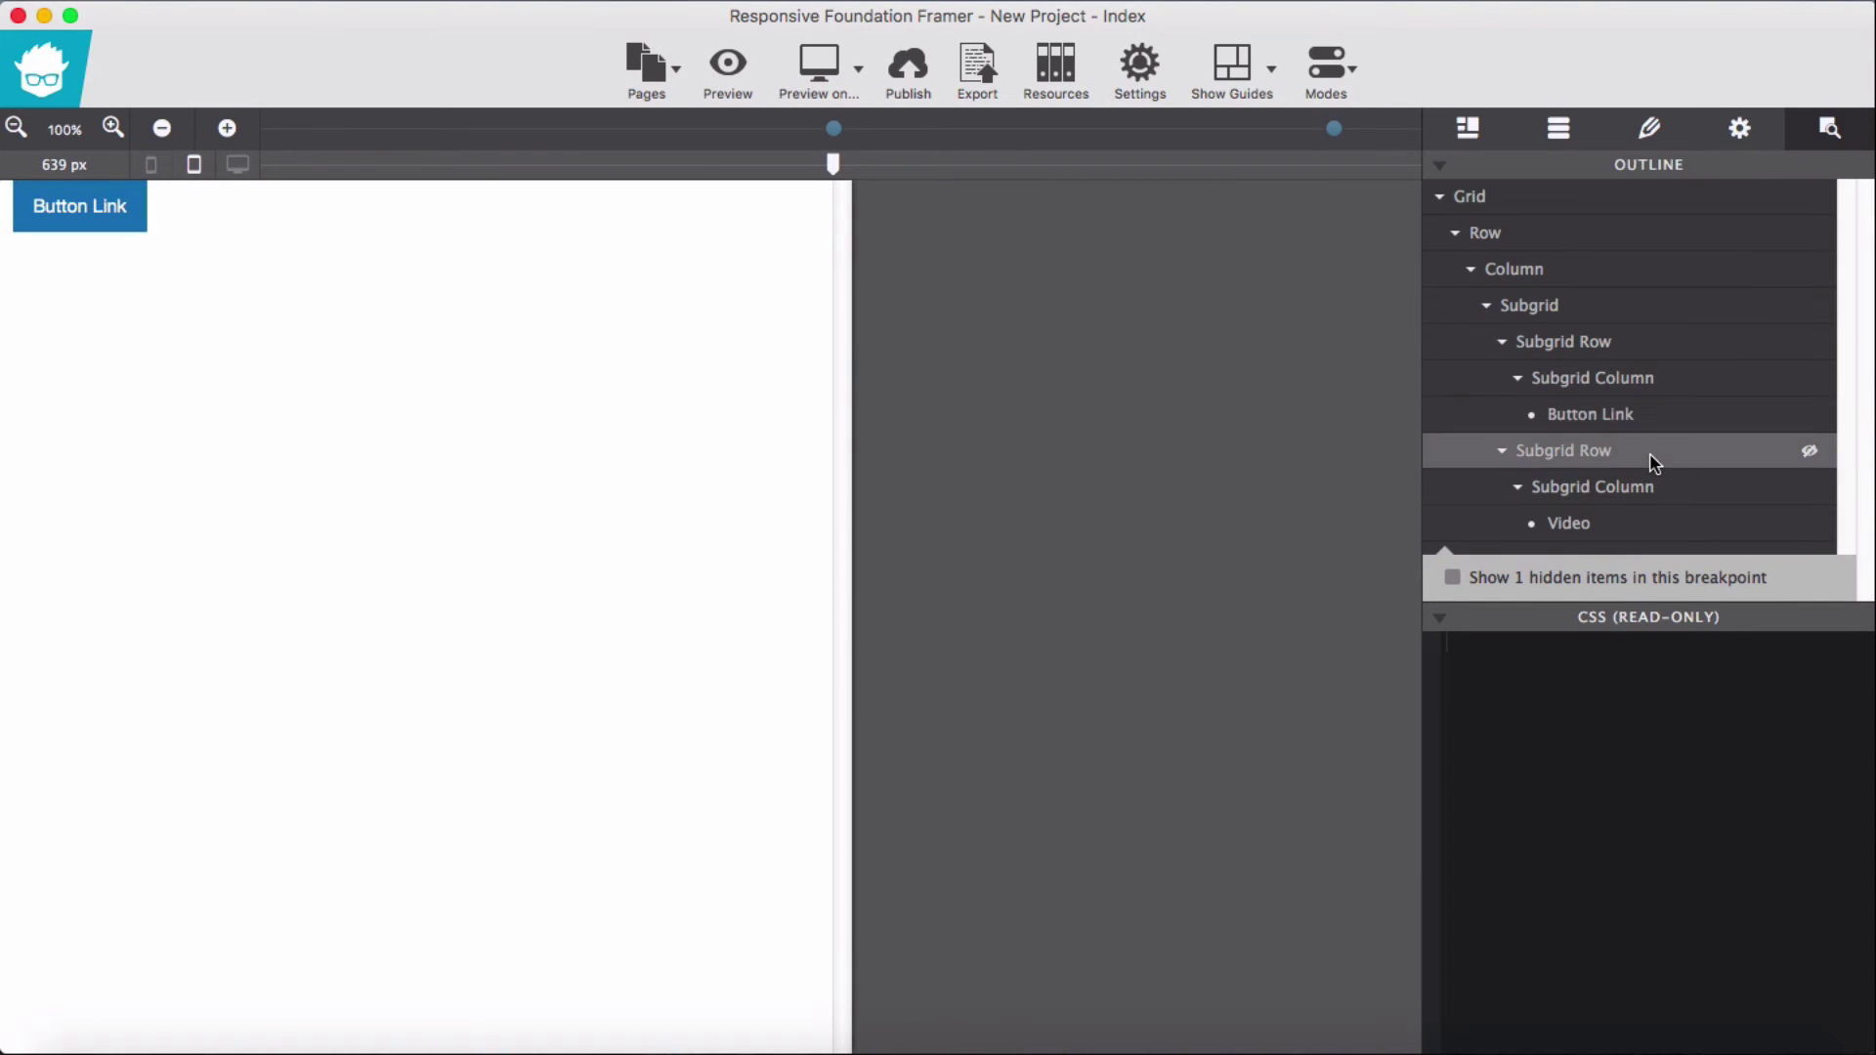
double_click(1654, 463)
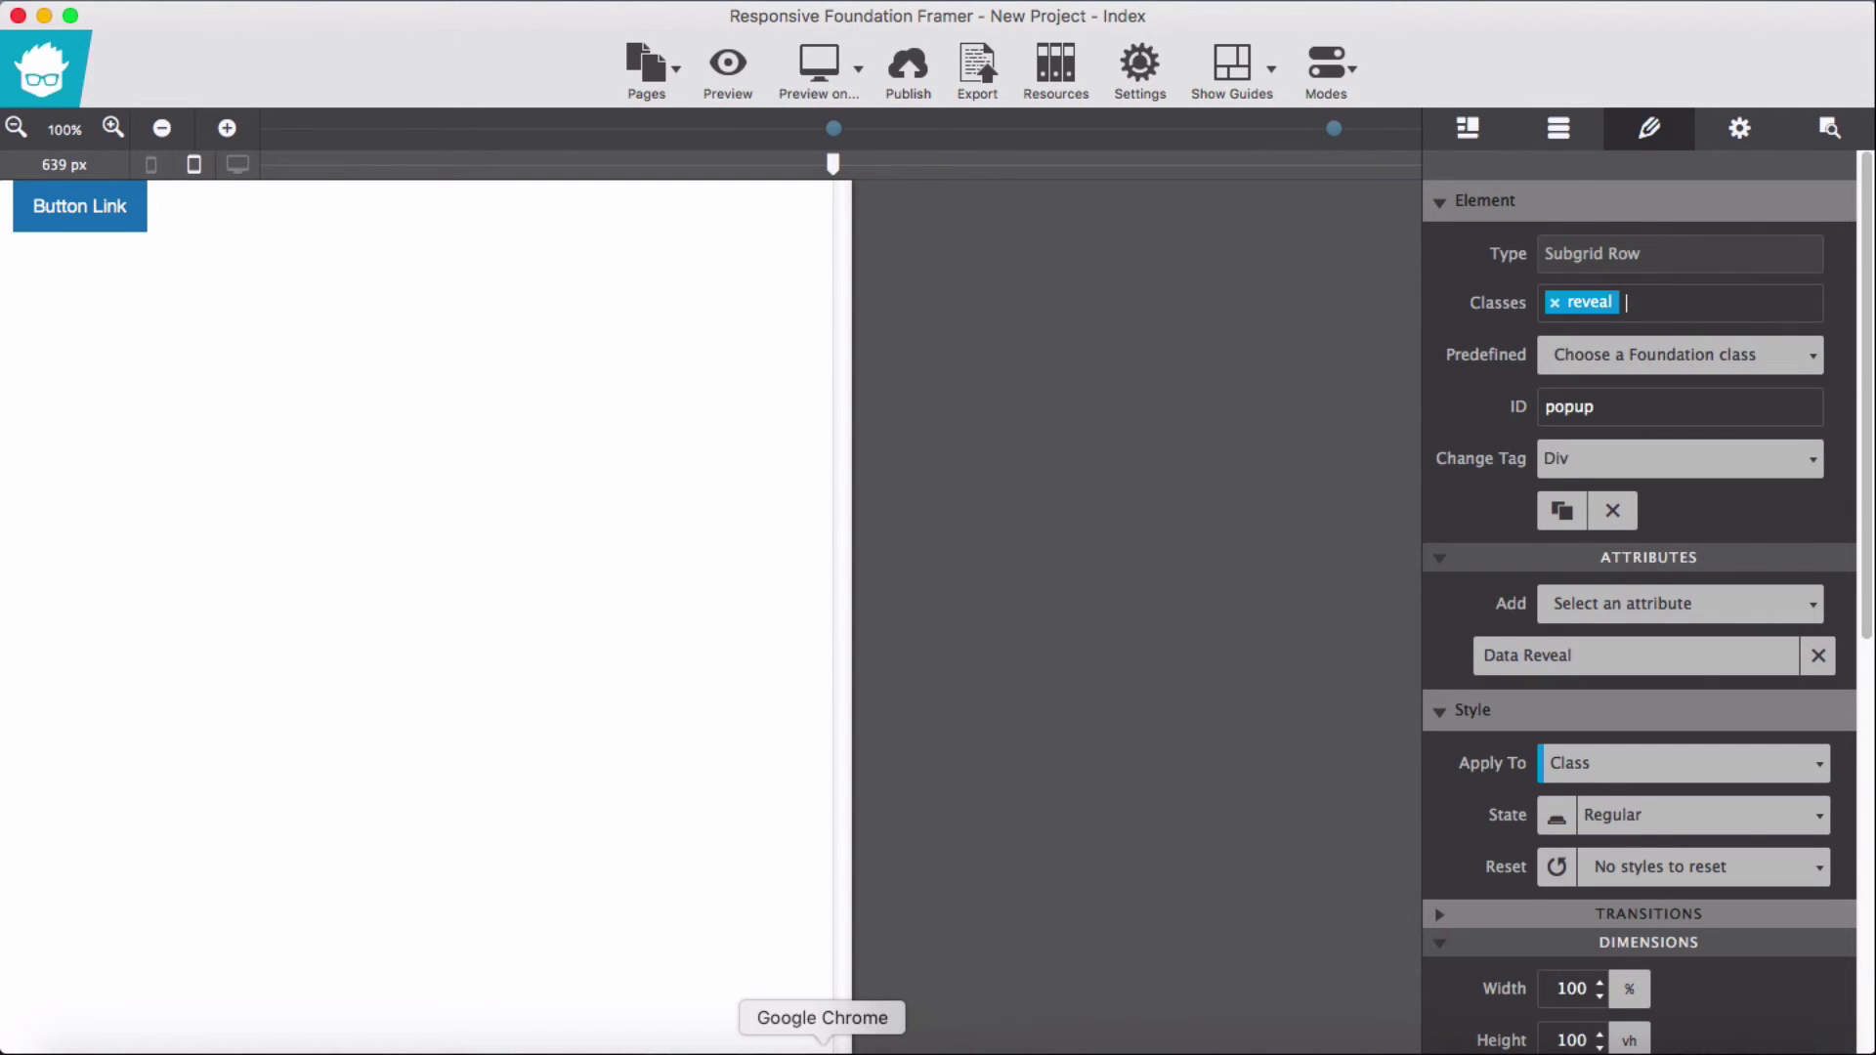
click(823, 1046)
- Read the Foundation Reveal docs down to the Sizing classes .tiny, .small, .large and .full
click(289, 43)
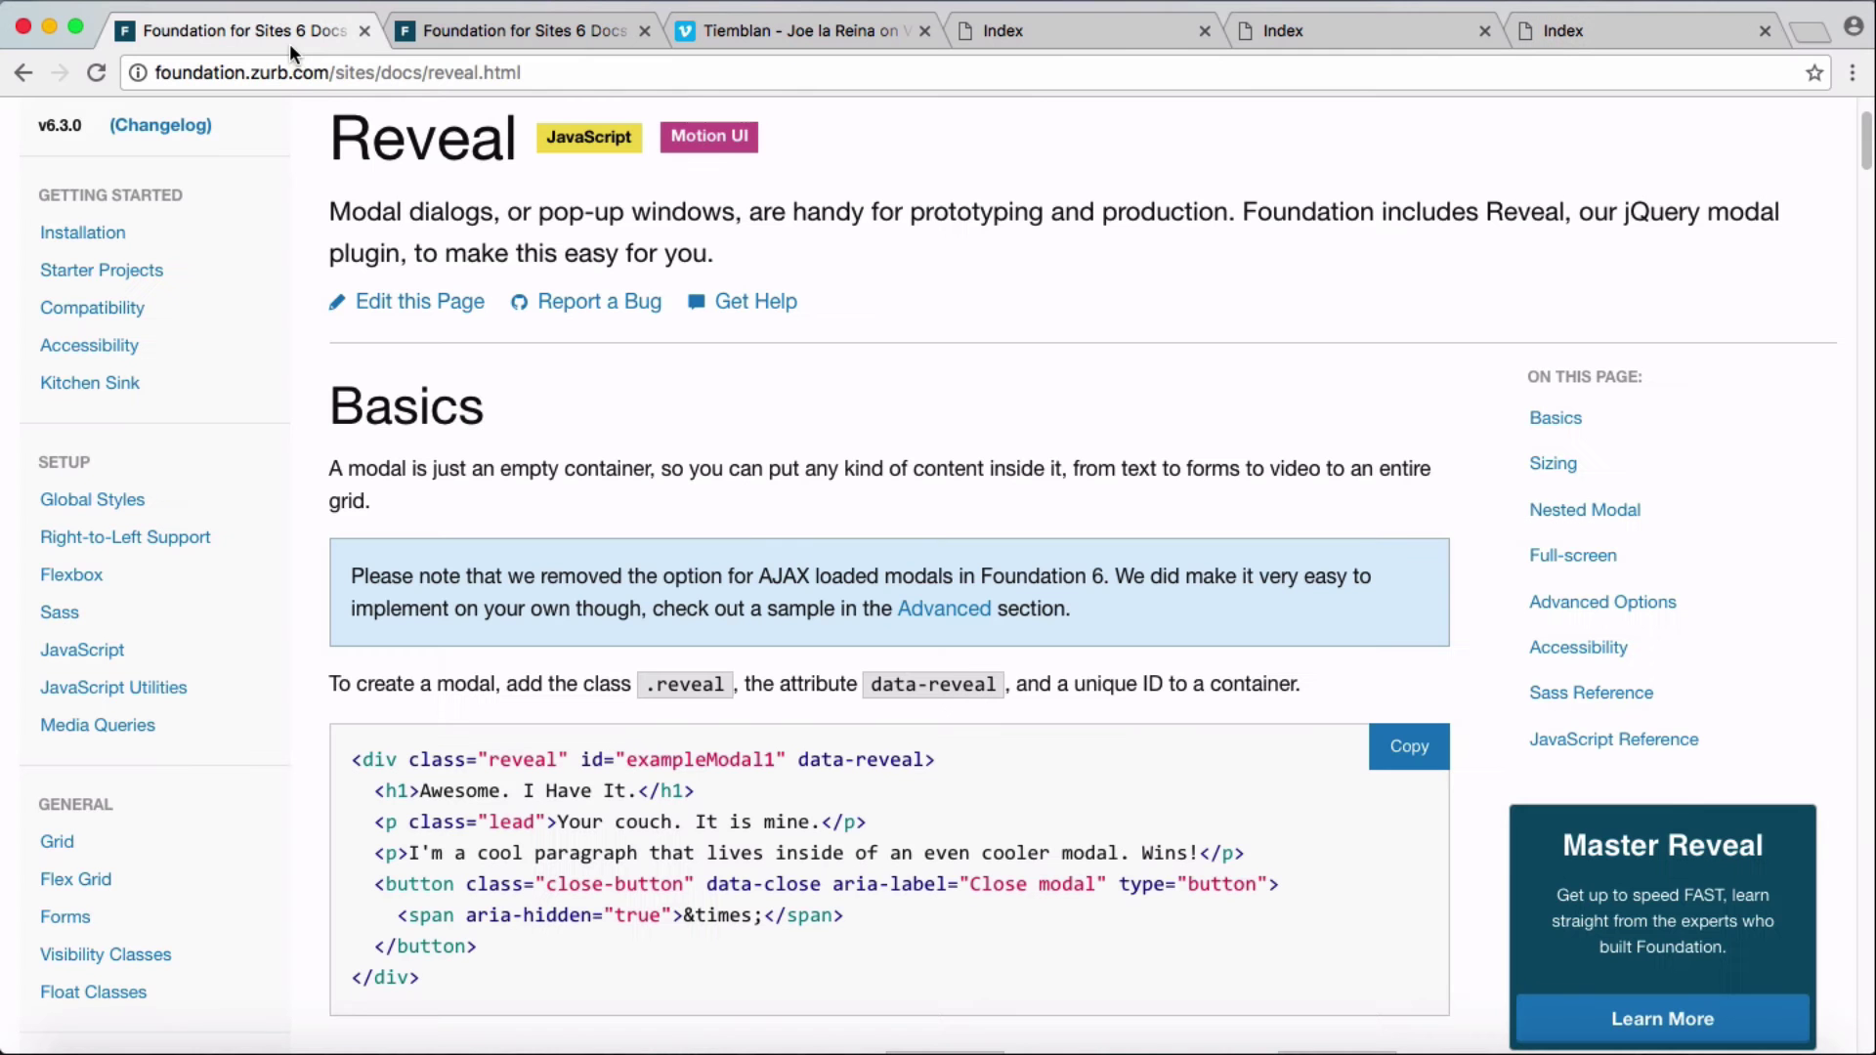
scroll(895, 537, down, 5)
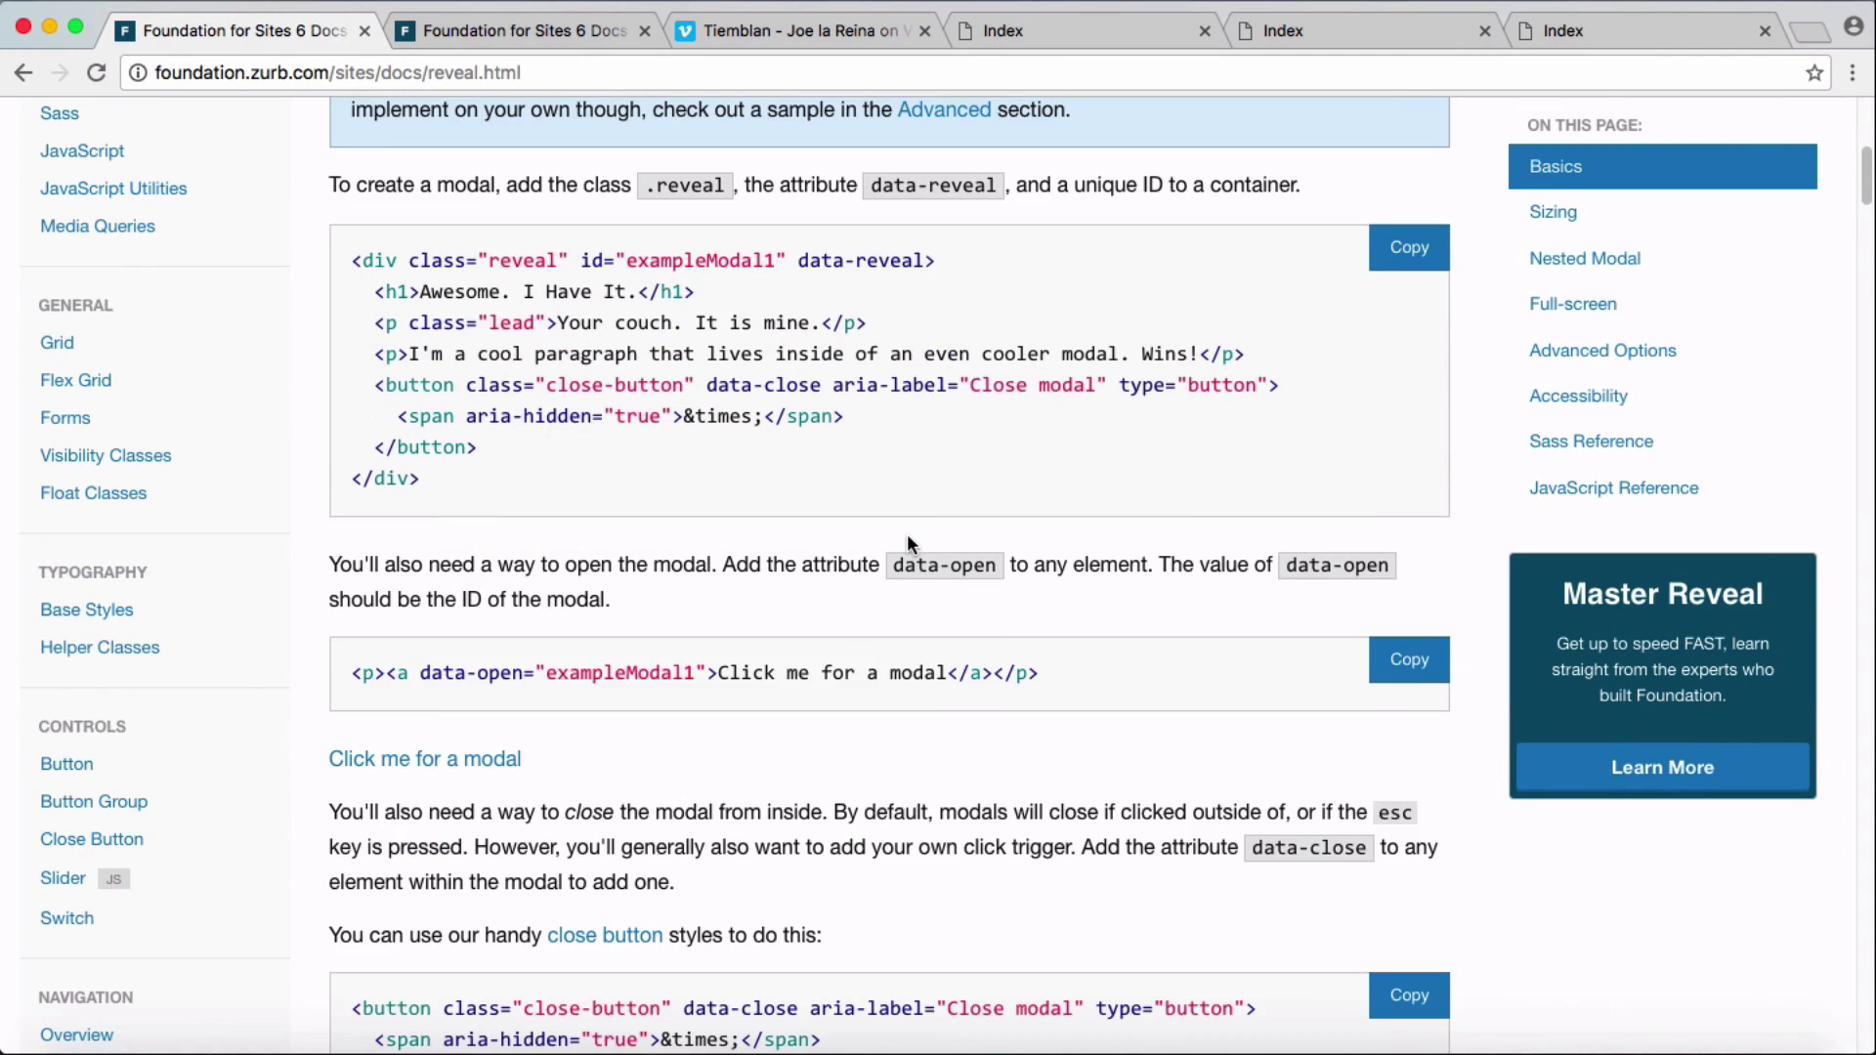
scroll(907, 537, down, 4)
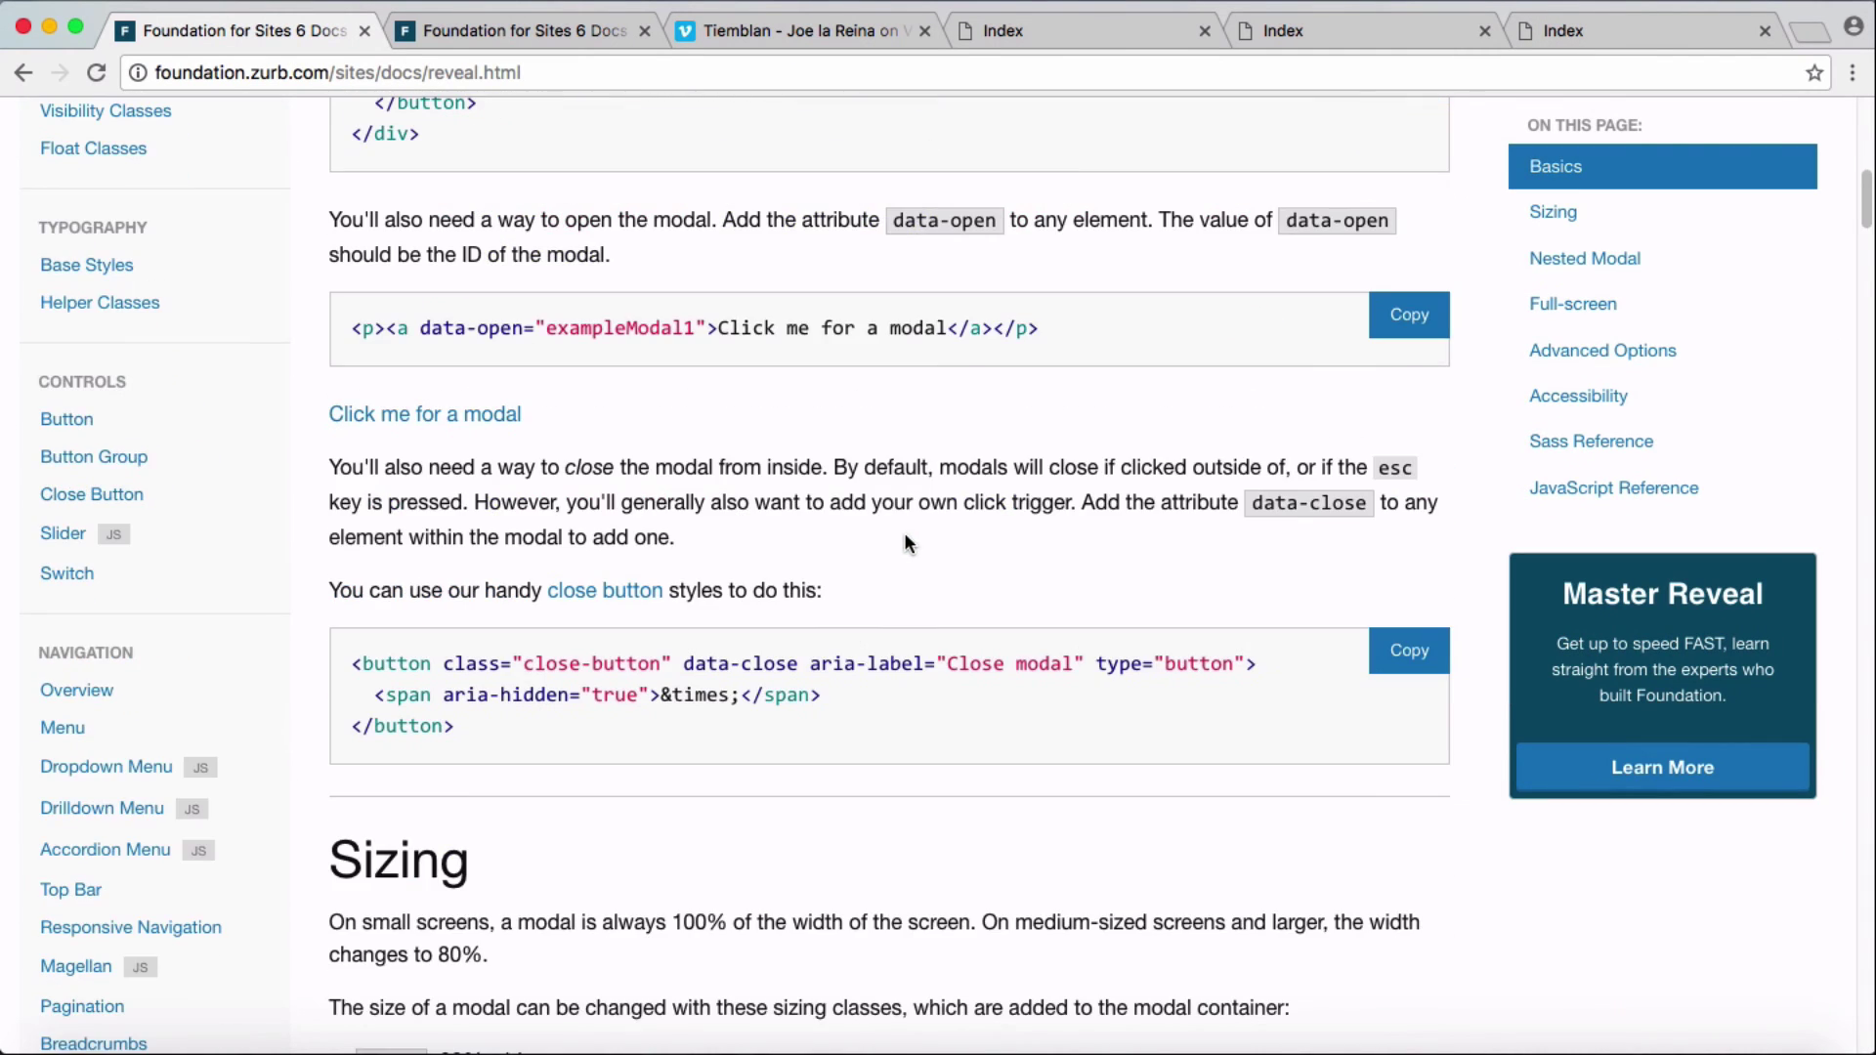
scroll(905, 539, down, 4)
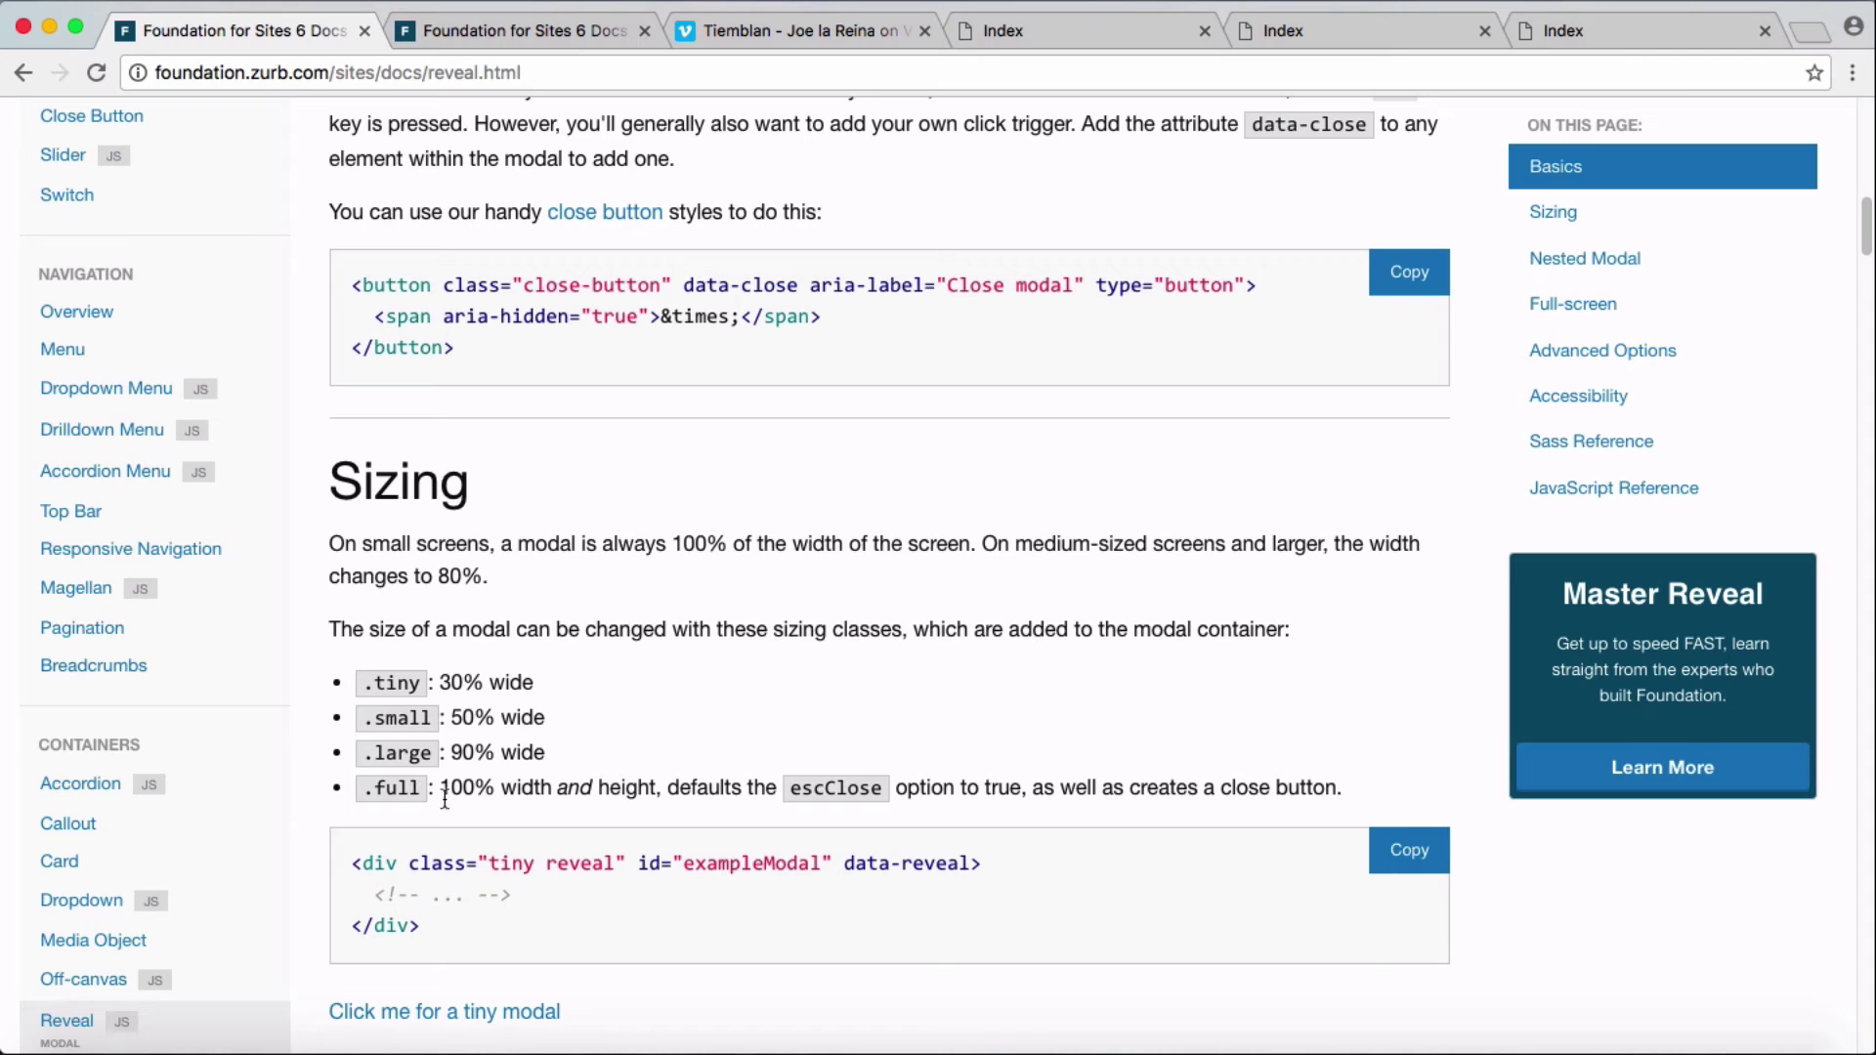
- Add full as a second class on the popup Subgrid Row and preview the page in Chrome
click(1554, 1051)
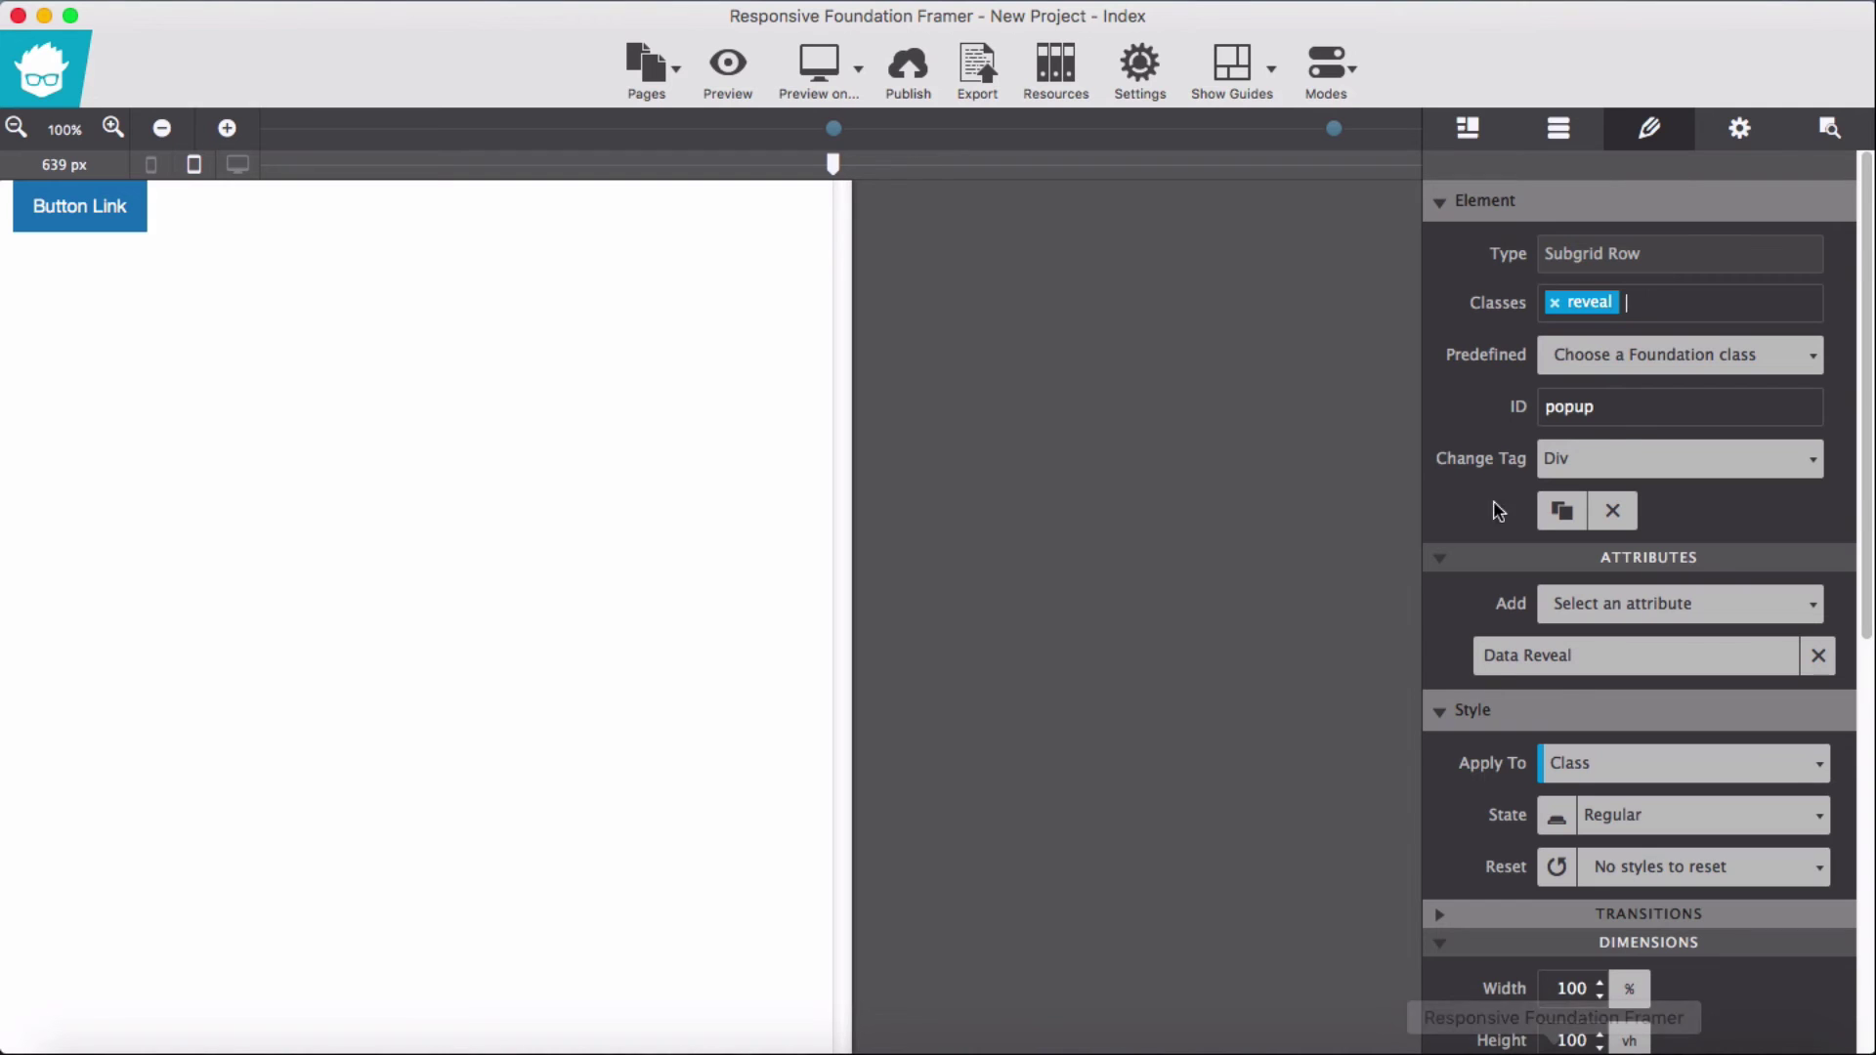
text(full)
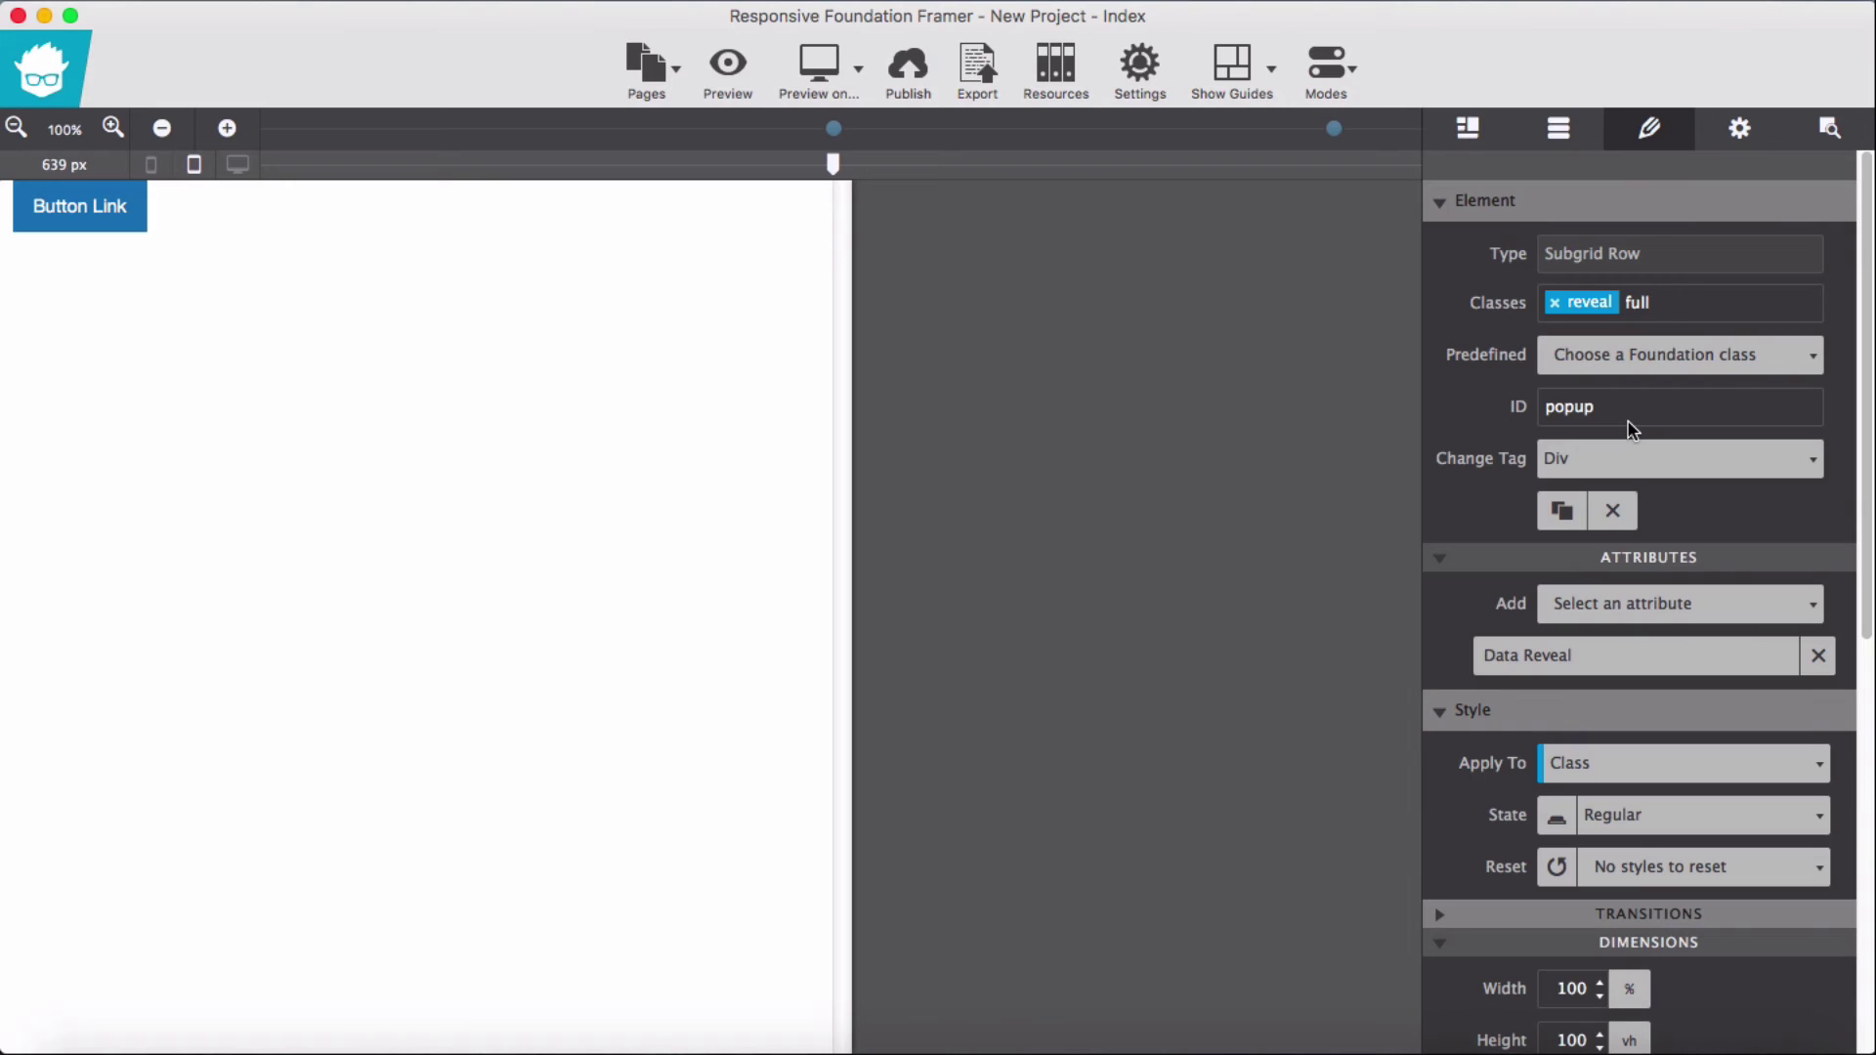
key(Return)
click(826, 83)
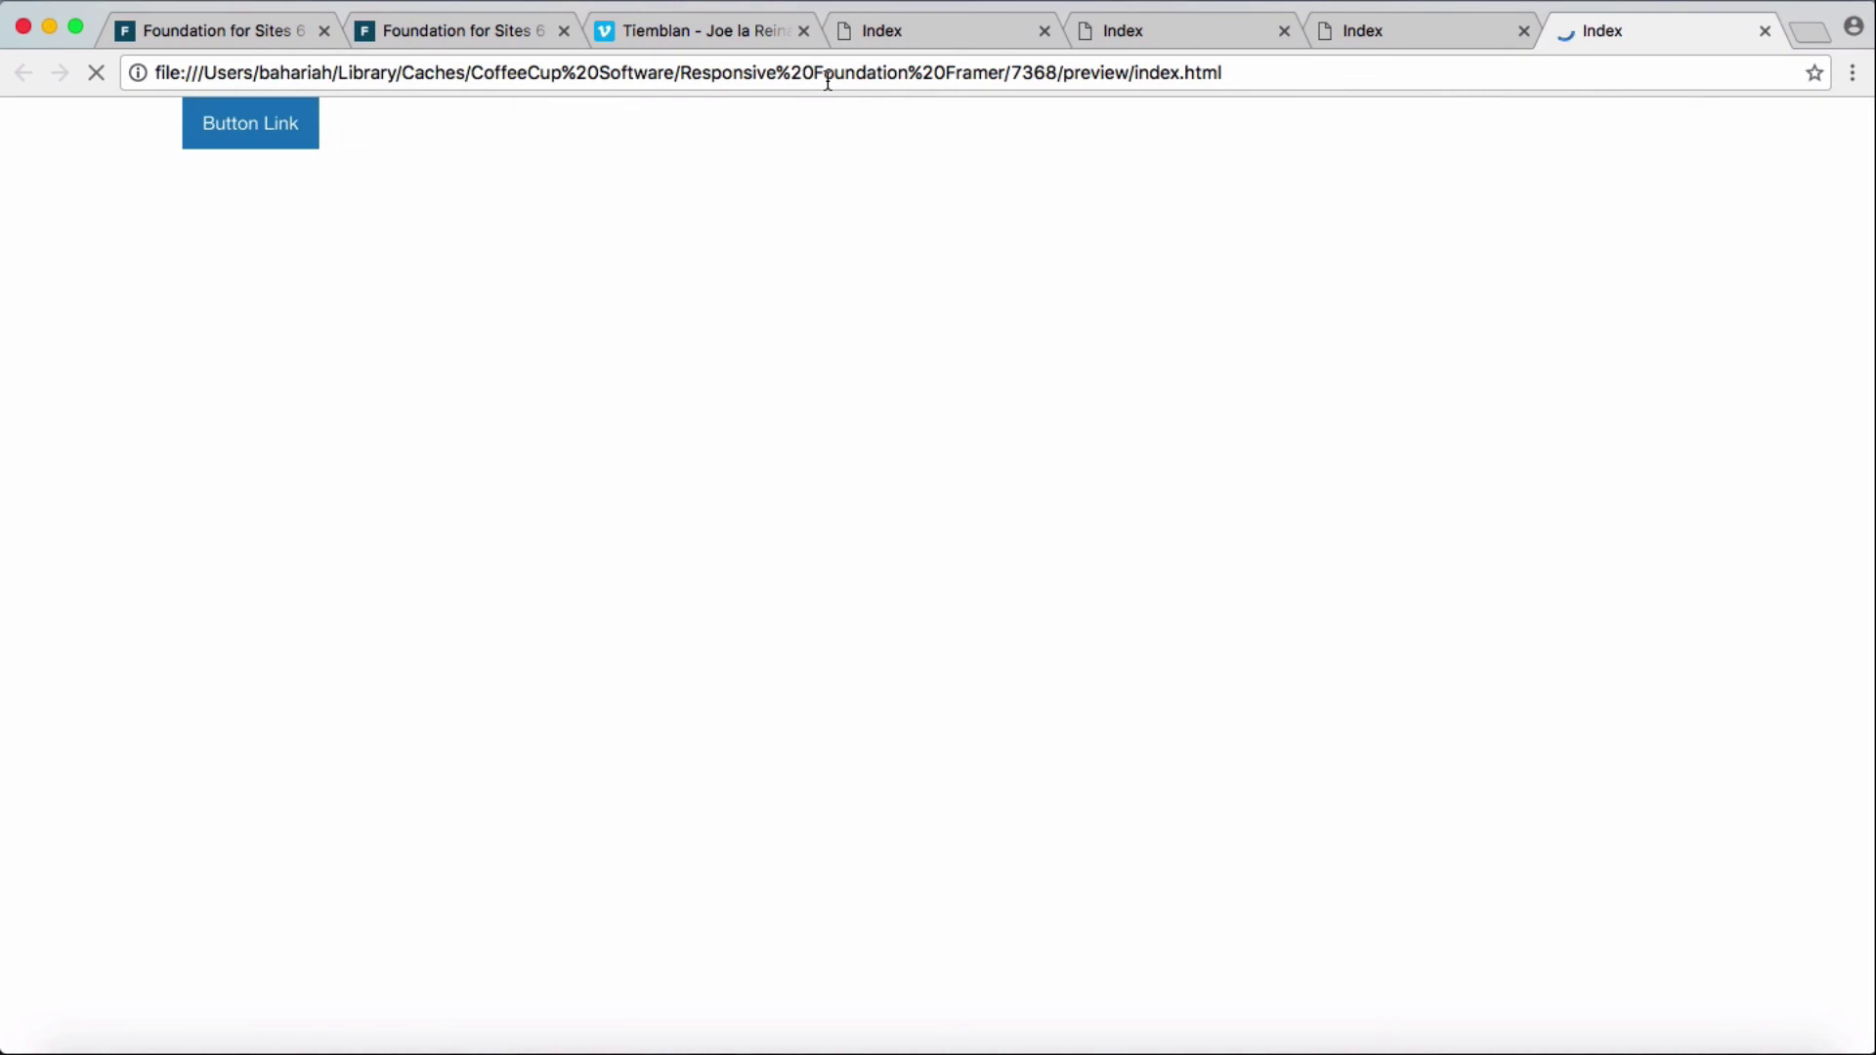
- Test Button Link in the preview: the Tiemblan video fills the whole window, then close it
click(272, 147)
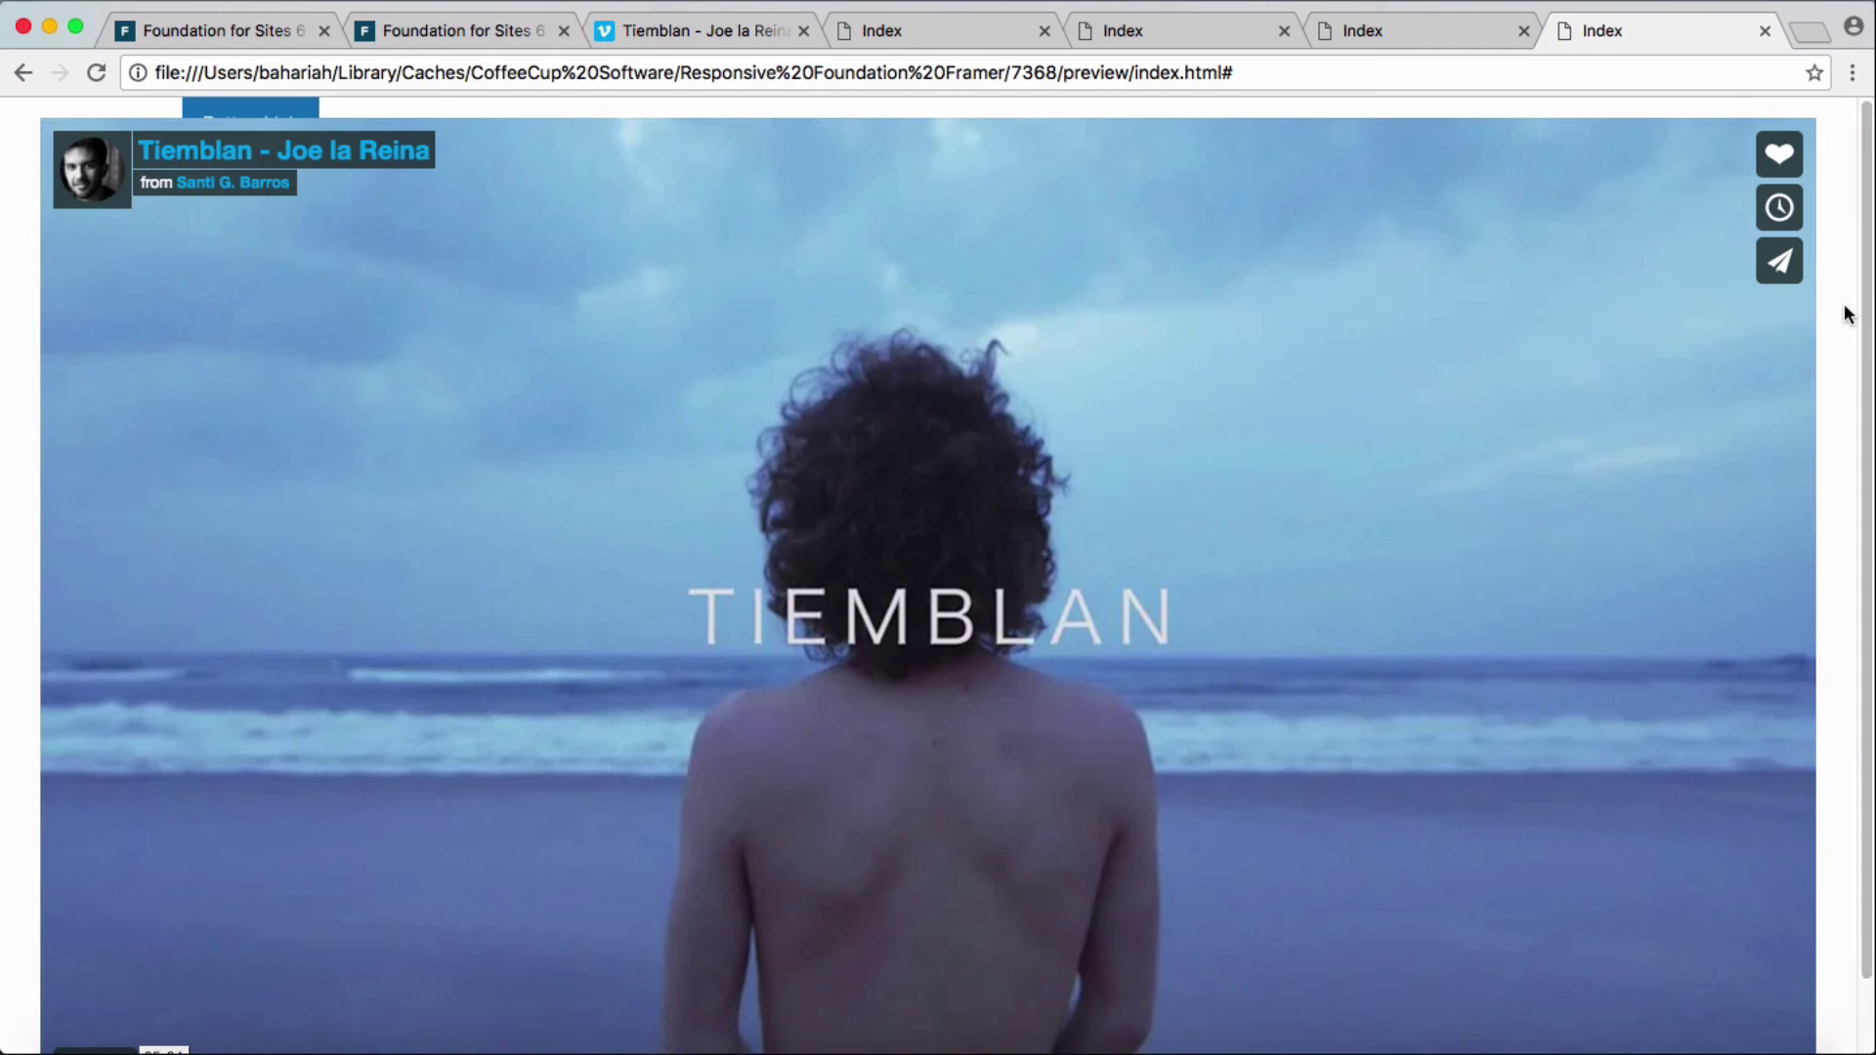
scroll(1827, 376, down, 2)
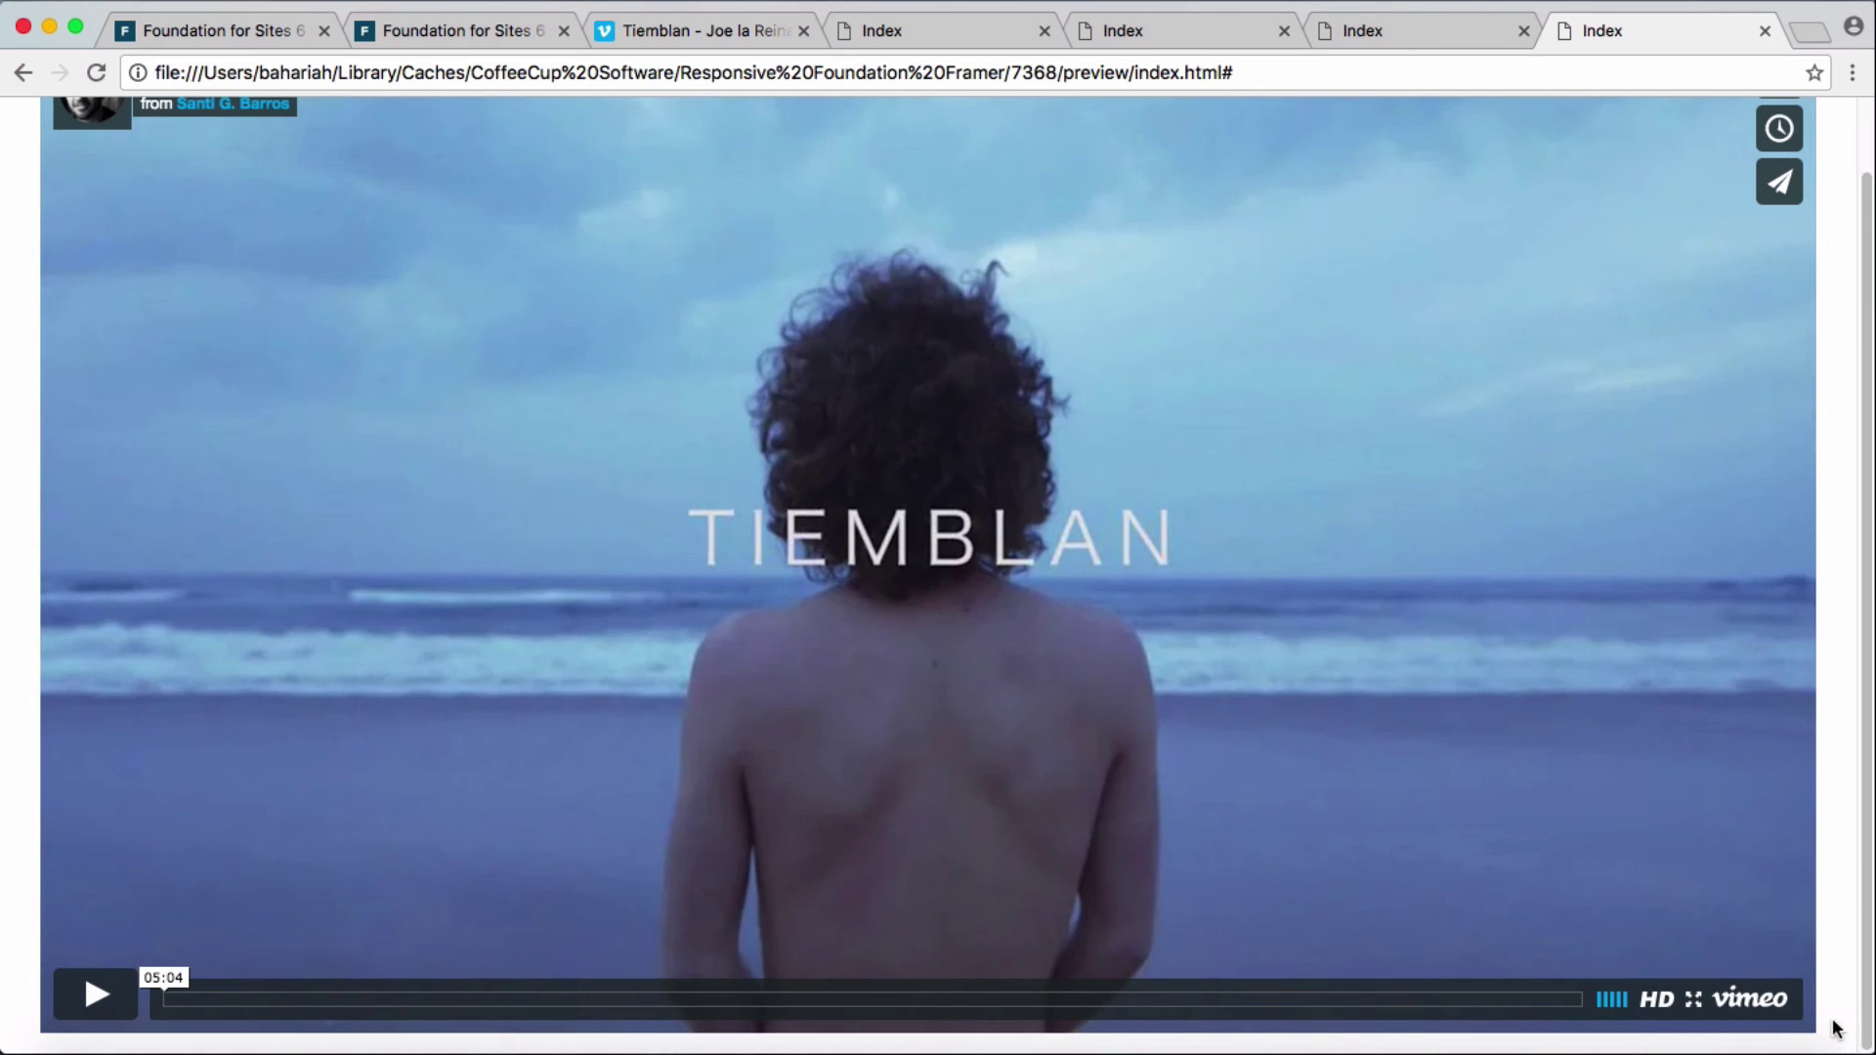
scroll(1749, 753, up, 2)
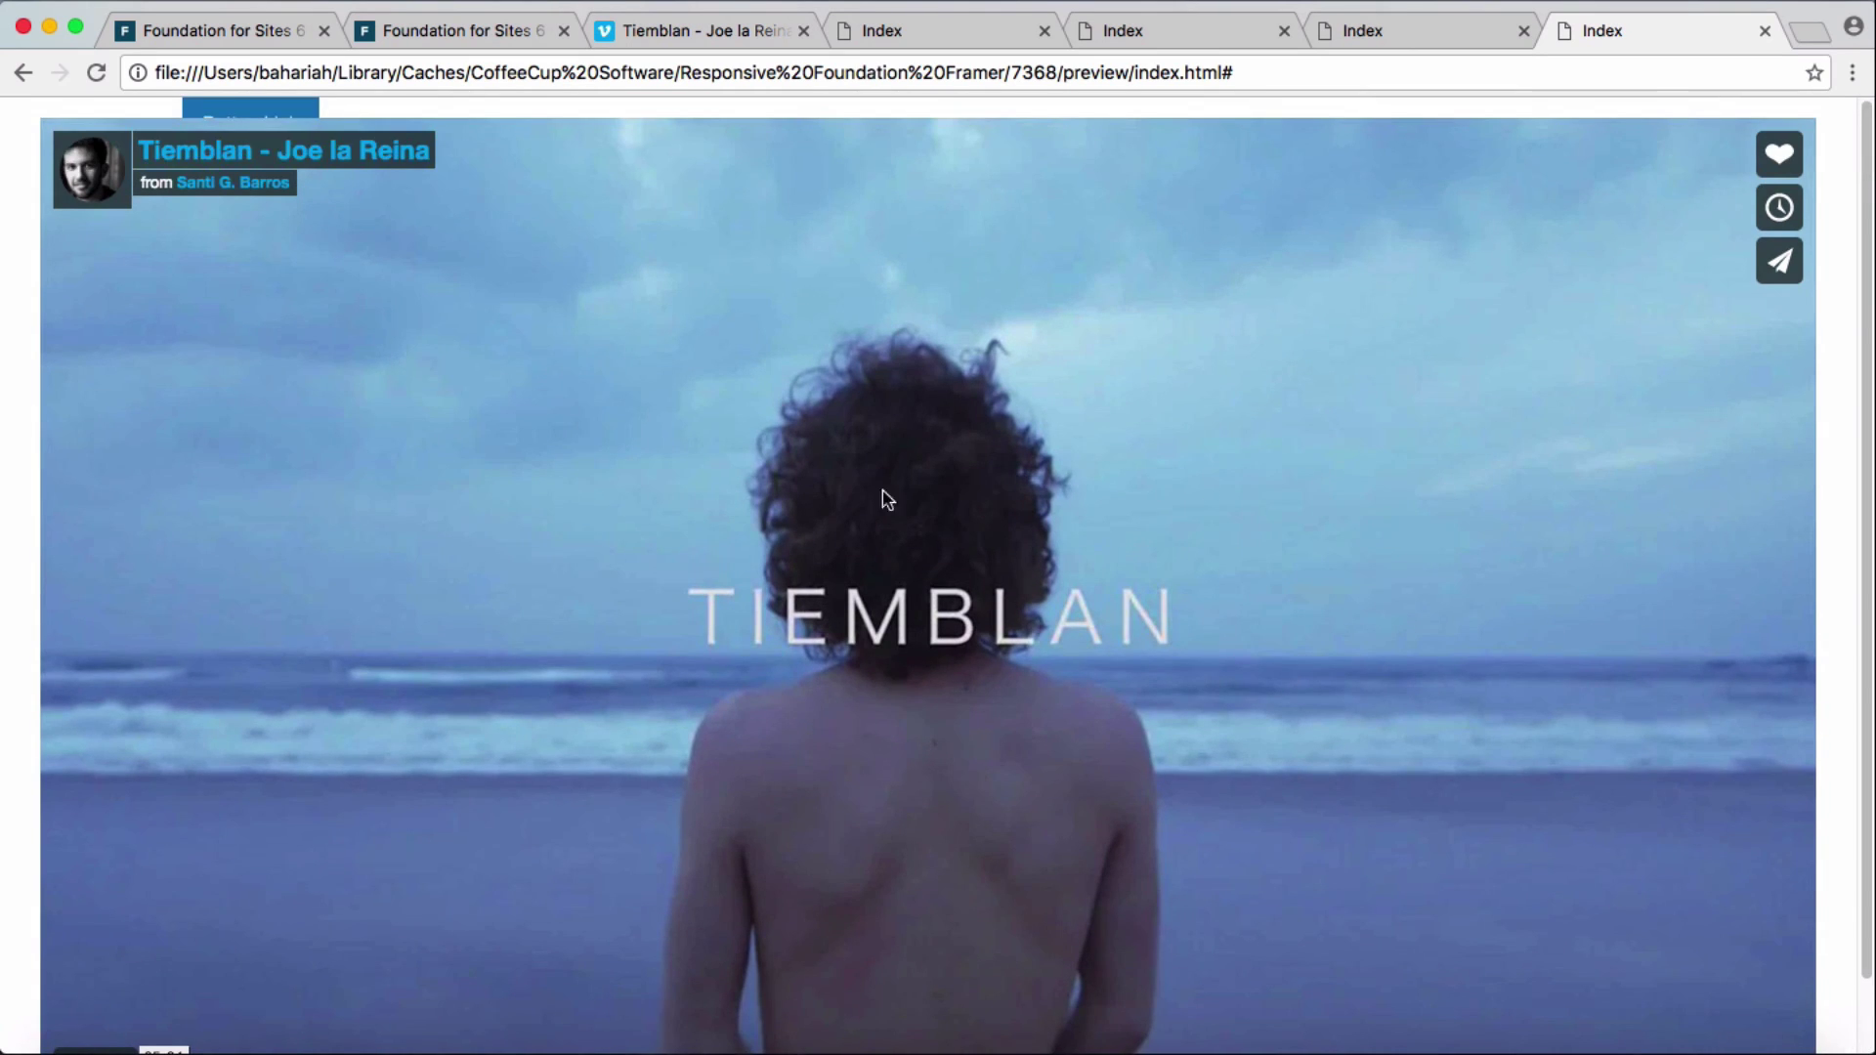
click(1818, 119)
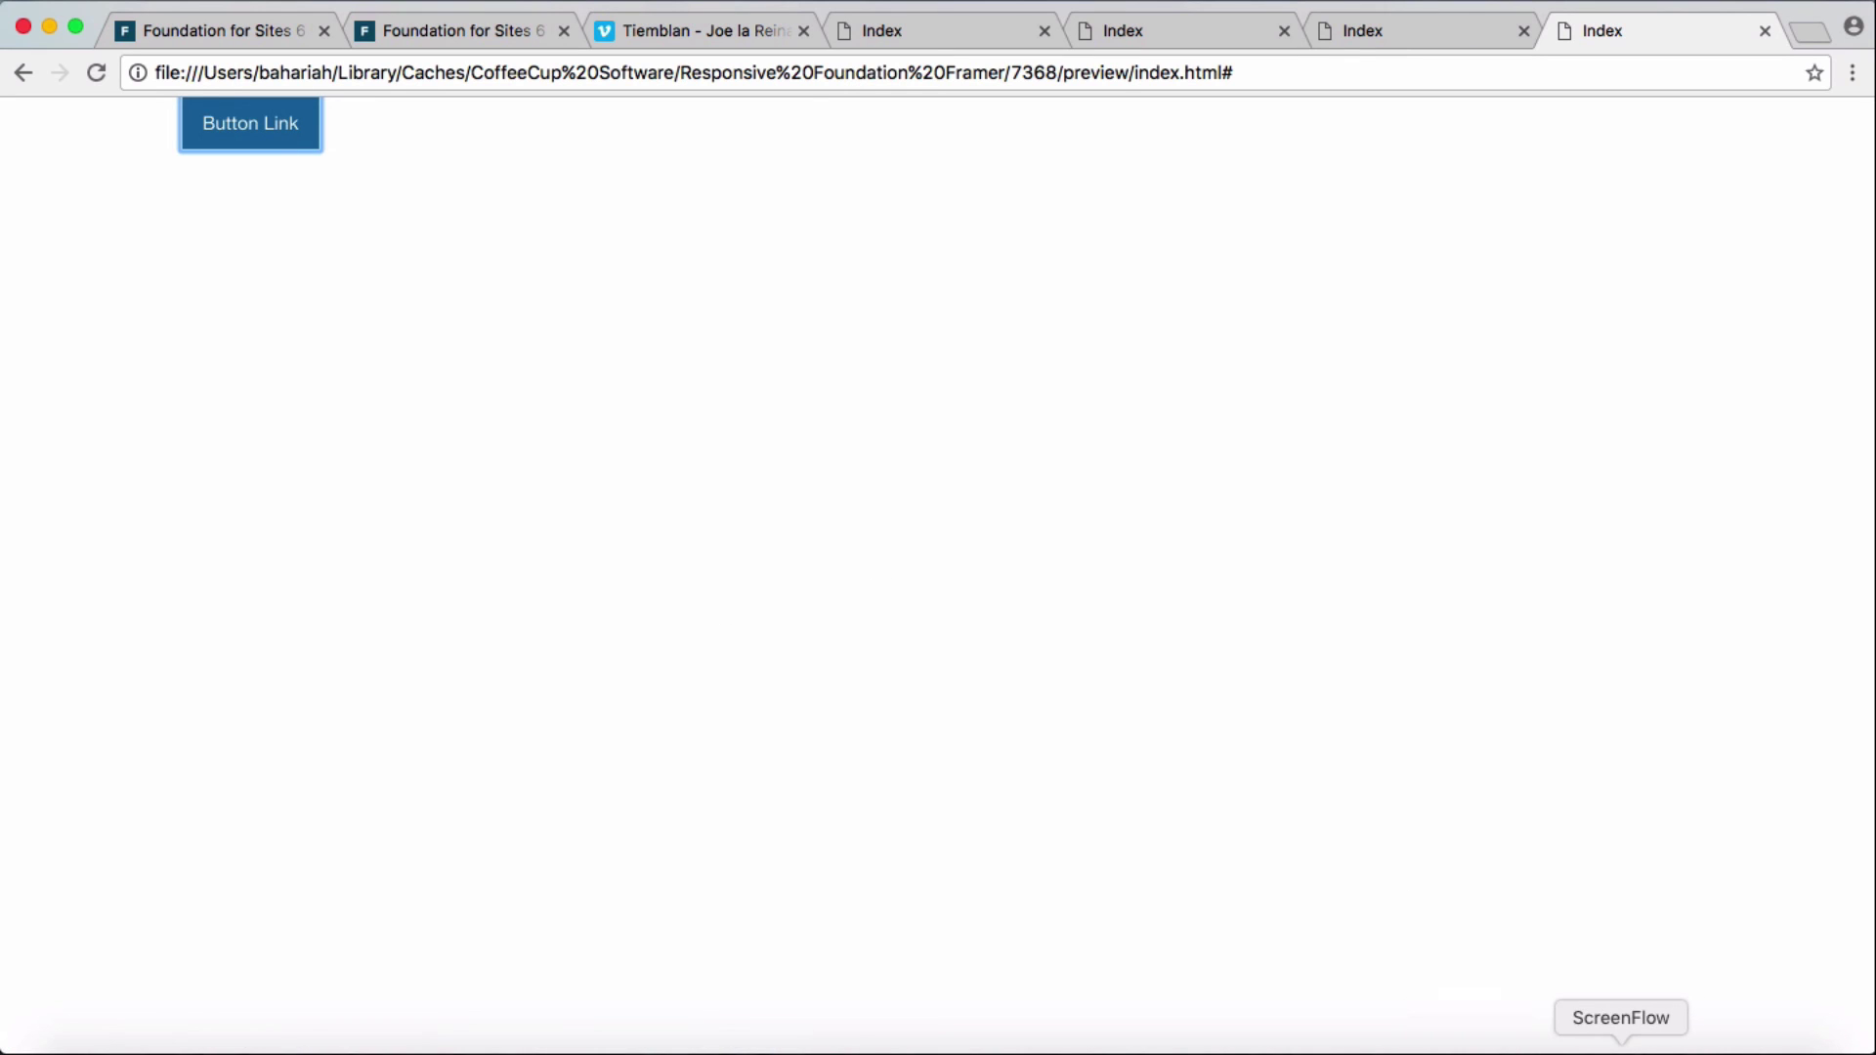
click(1549, 1045)
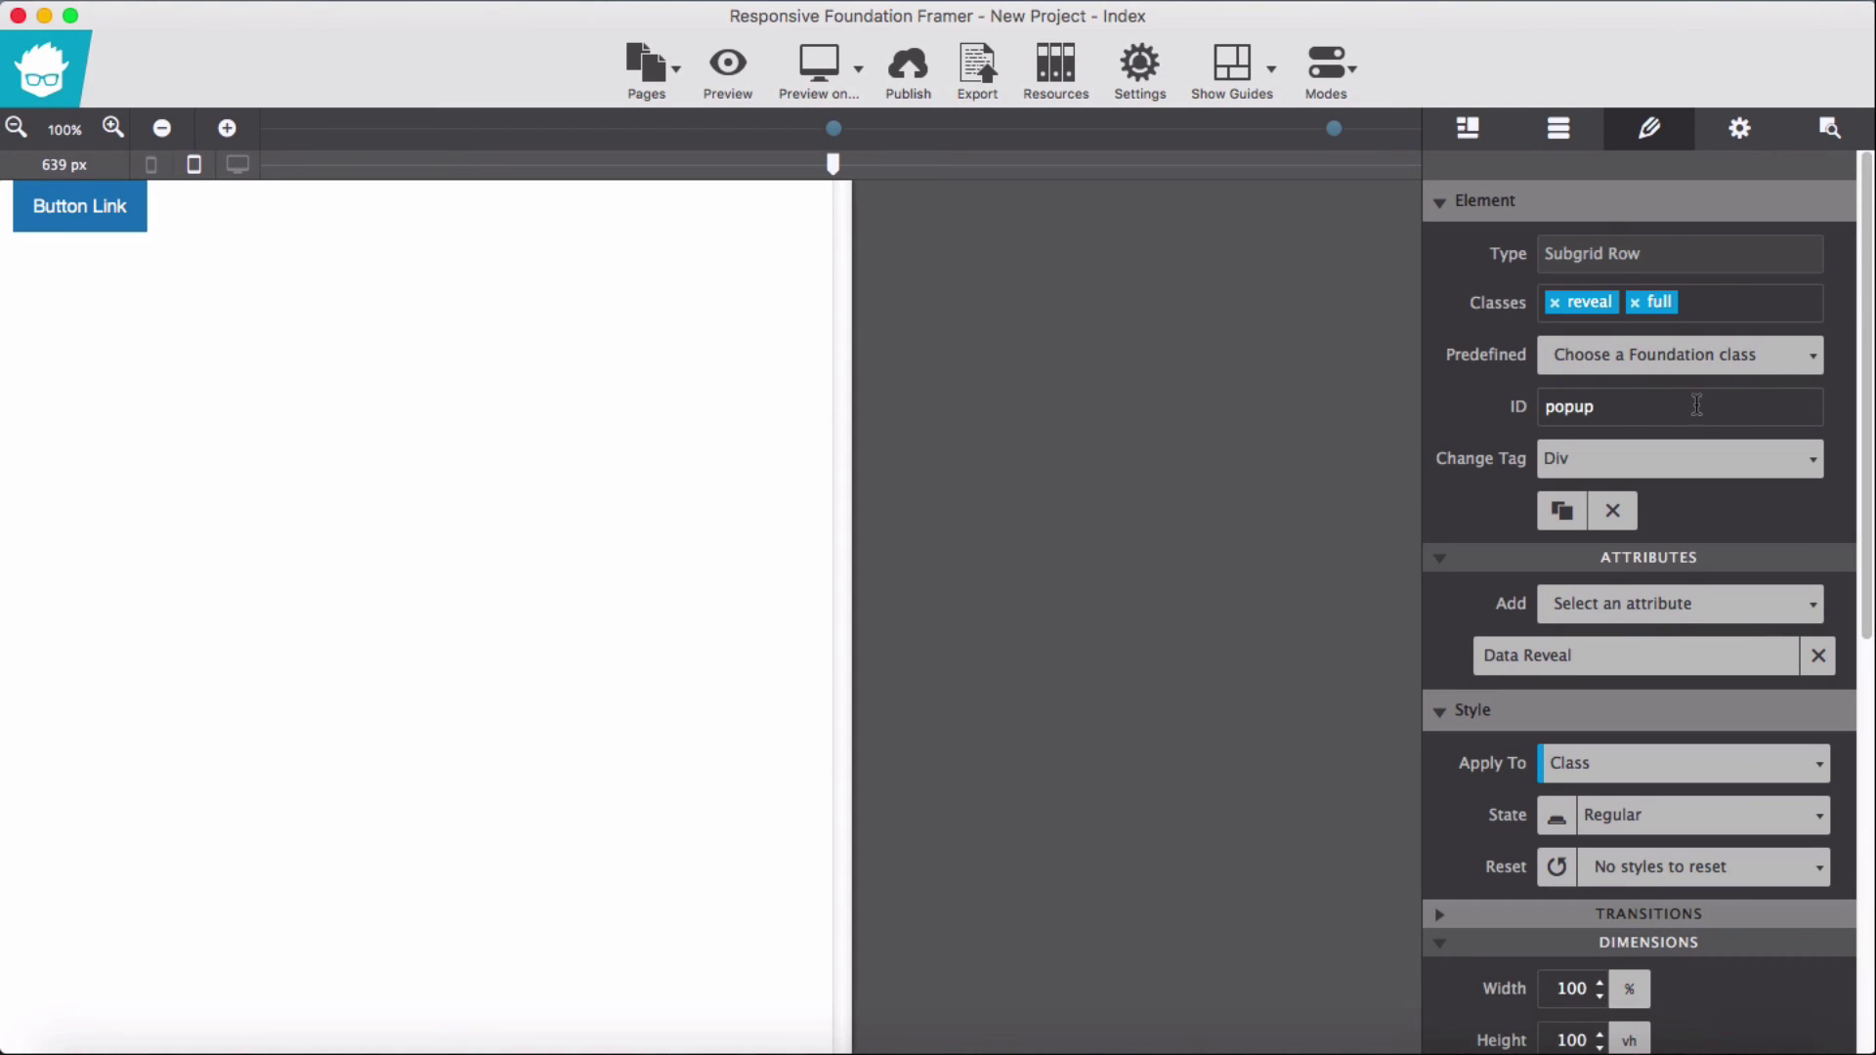
- Remove the full class from the popup row and recheck the Reveal Sizing docs
click(1635, 302)
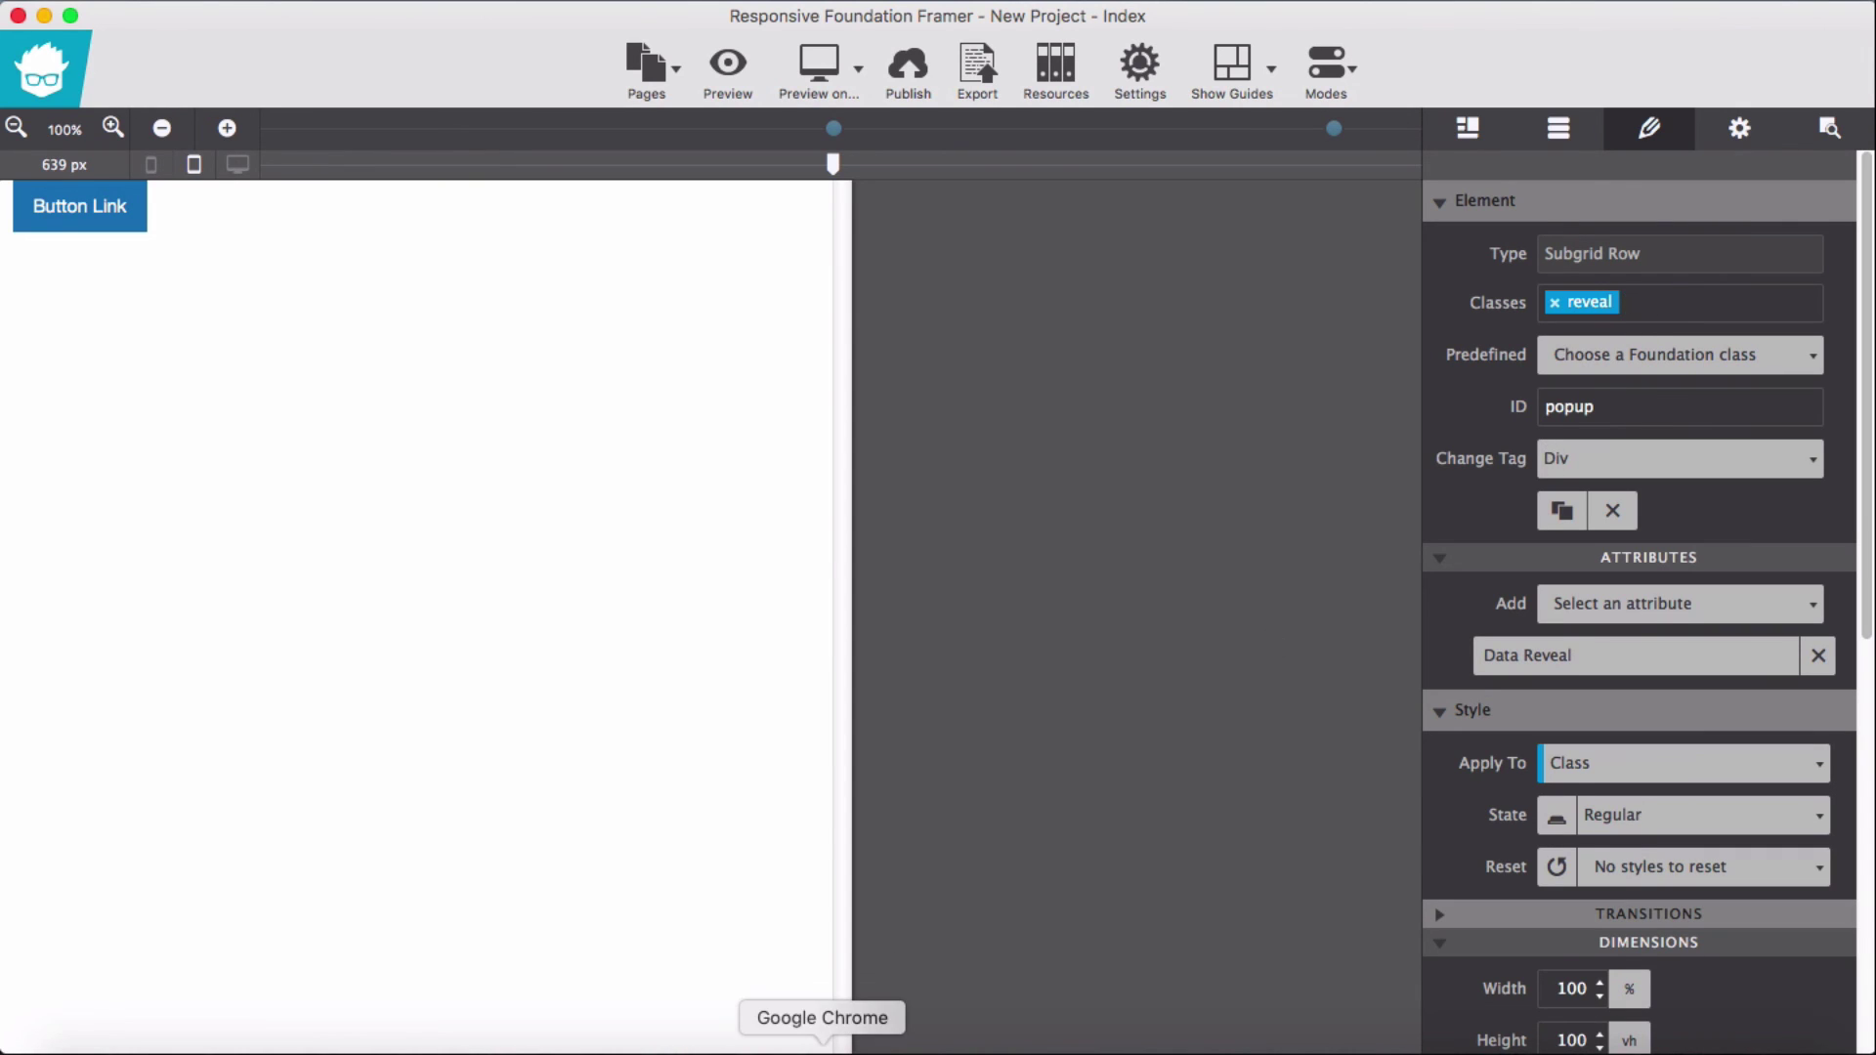
click(823, 1043)
click(251, 49)
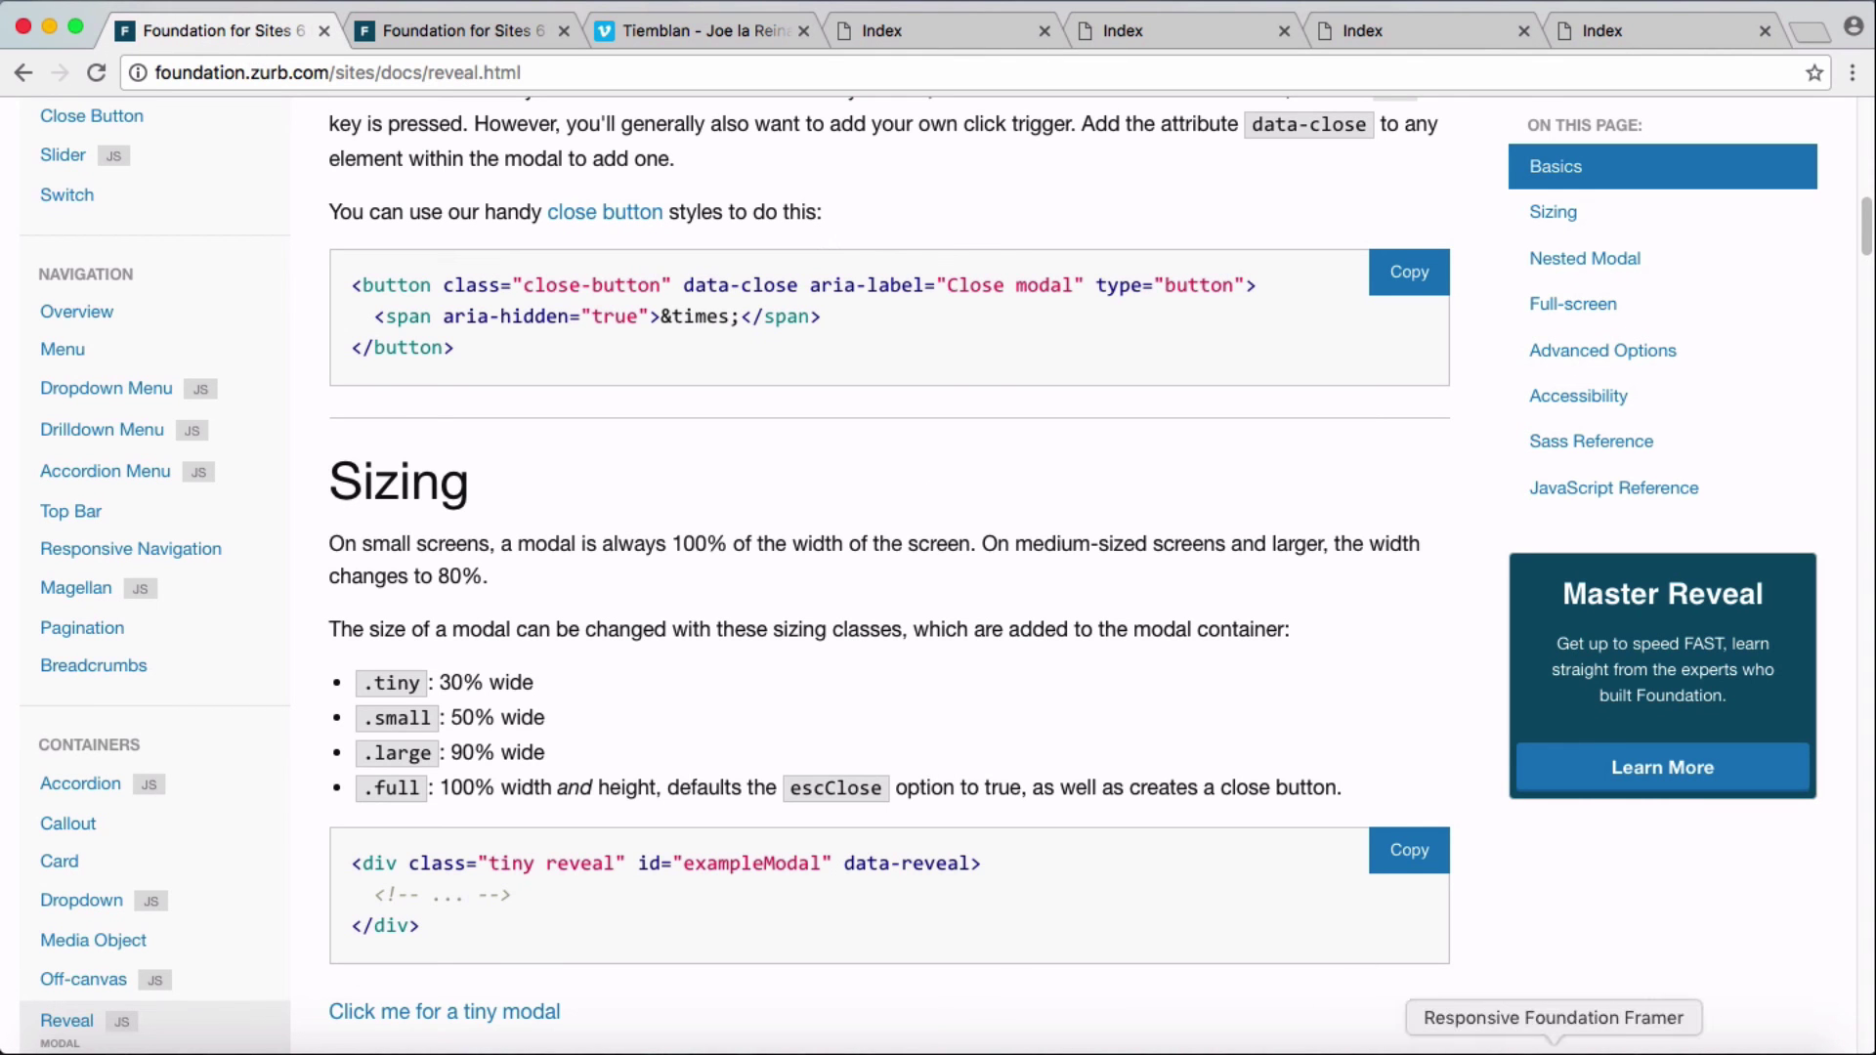
- Give the popup Subgrid Row the large class beside reveal and preview the page
click(1553, 1044)
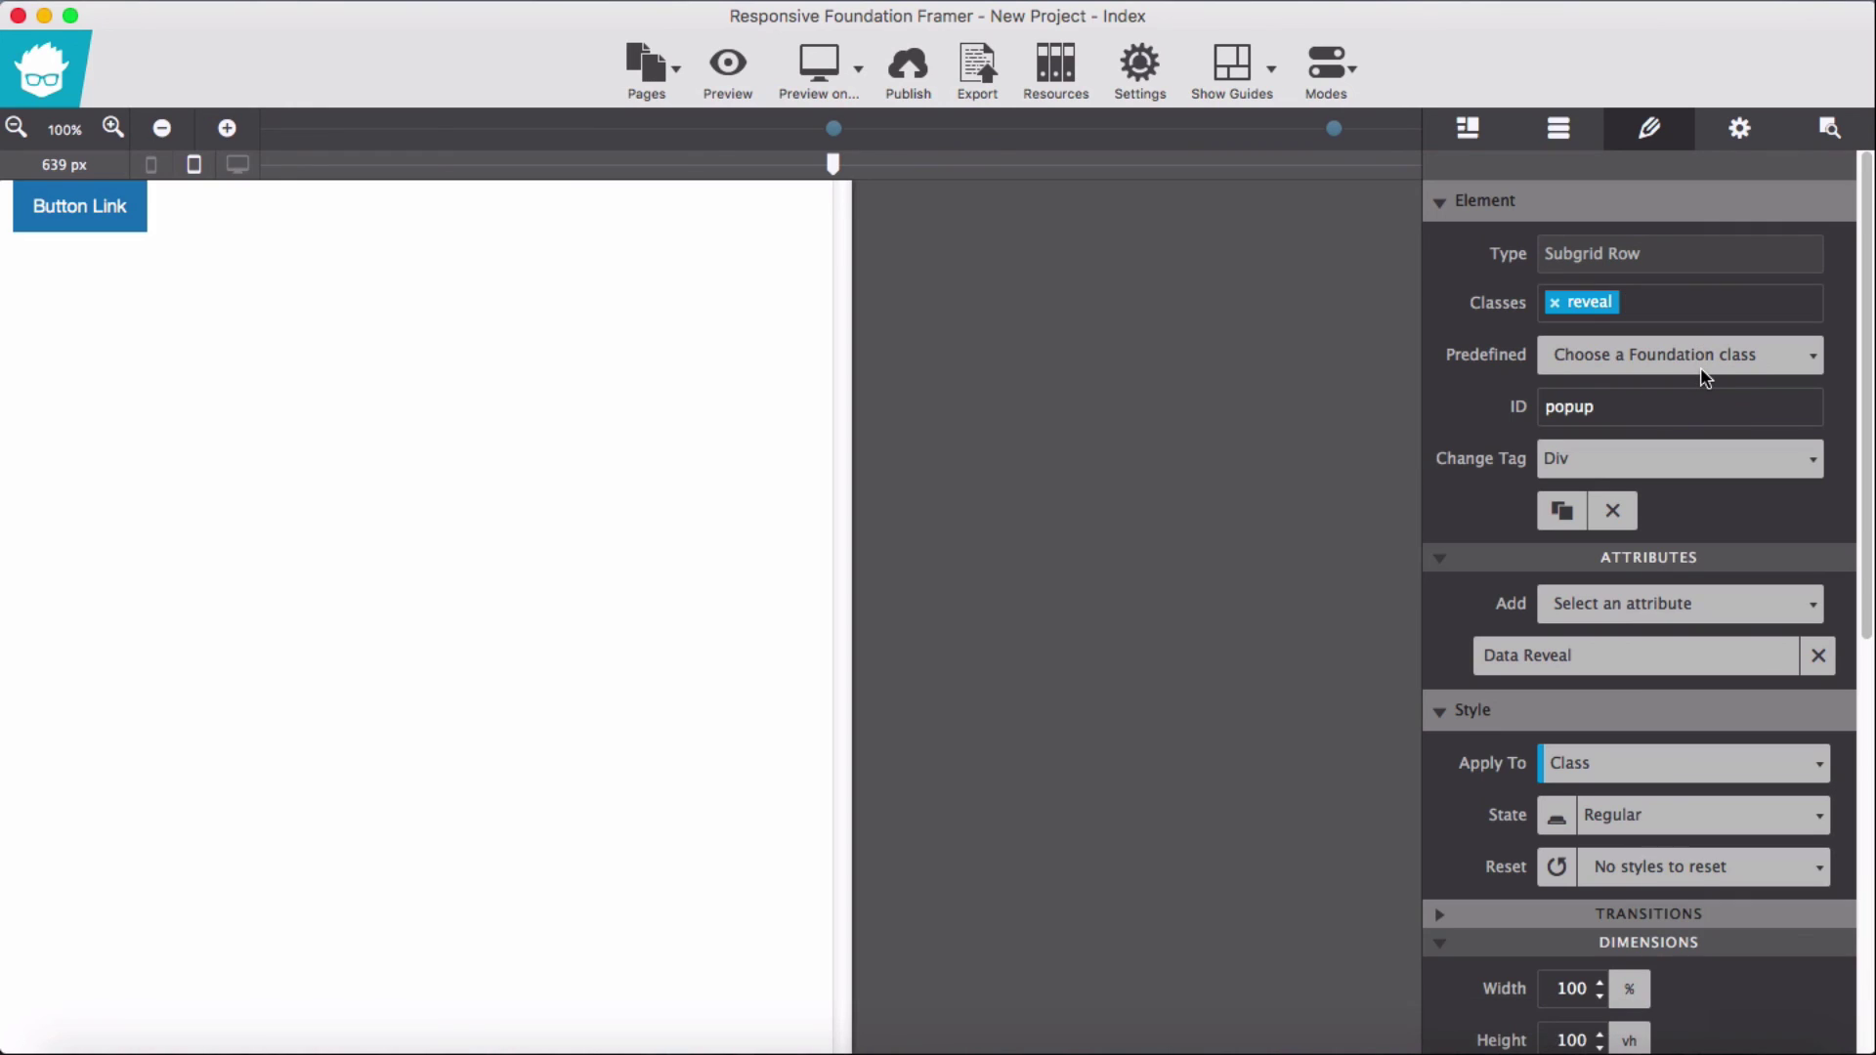
text(large)
key(Return)
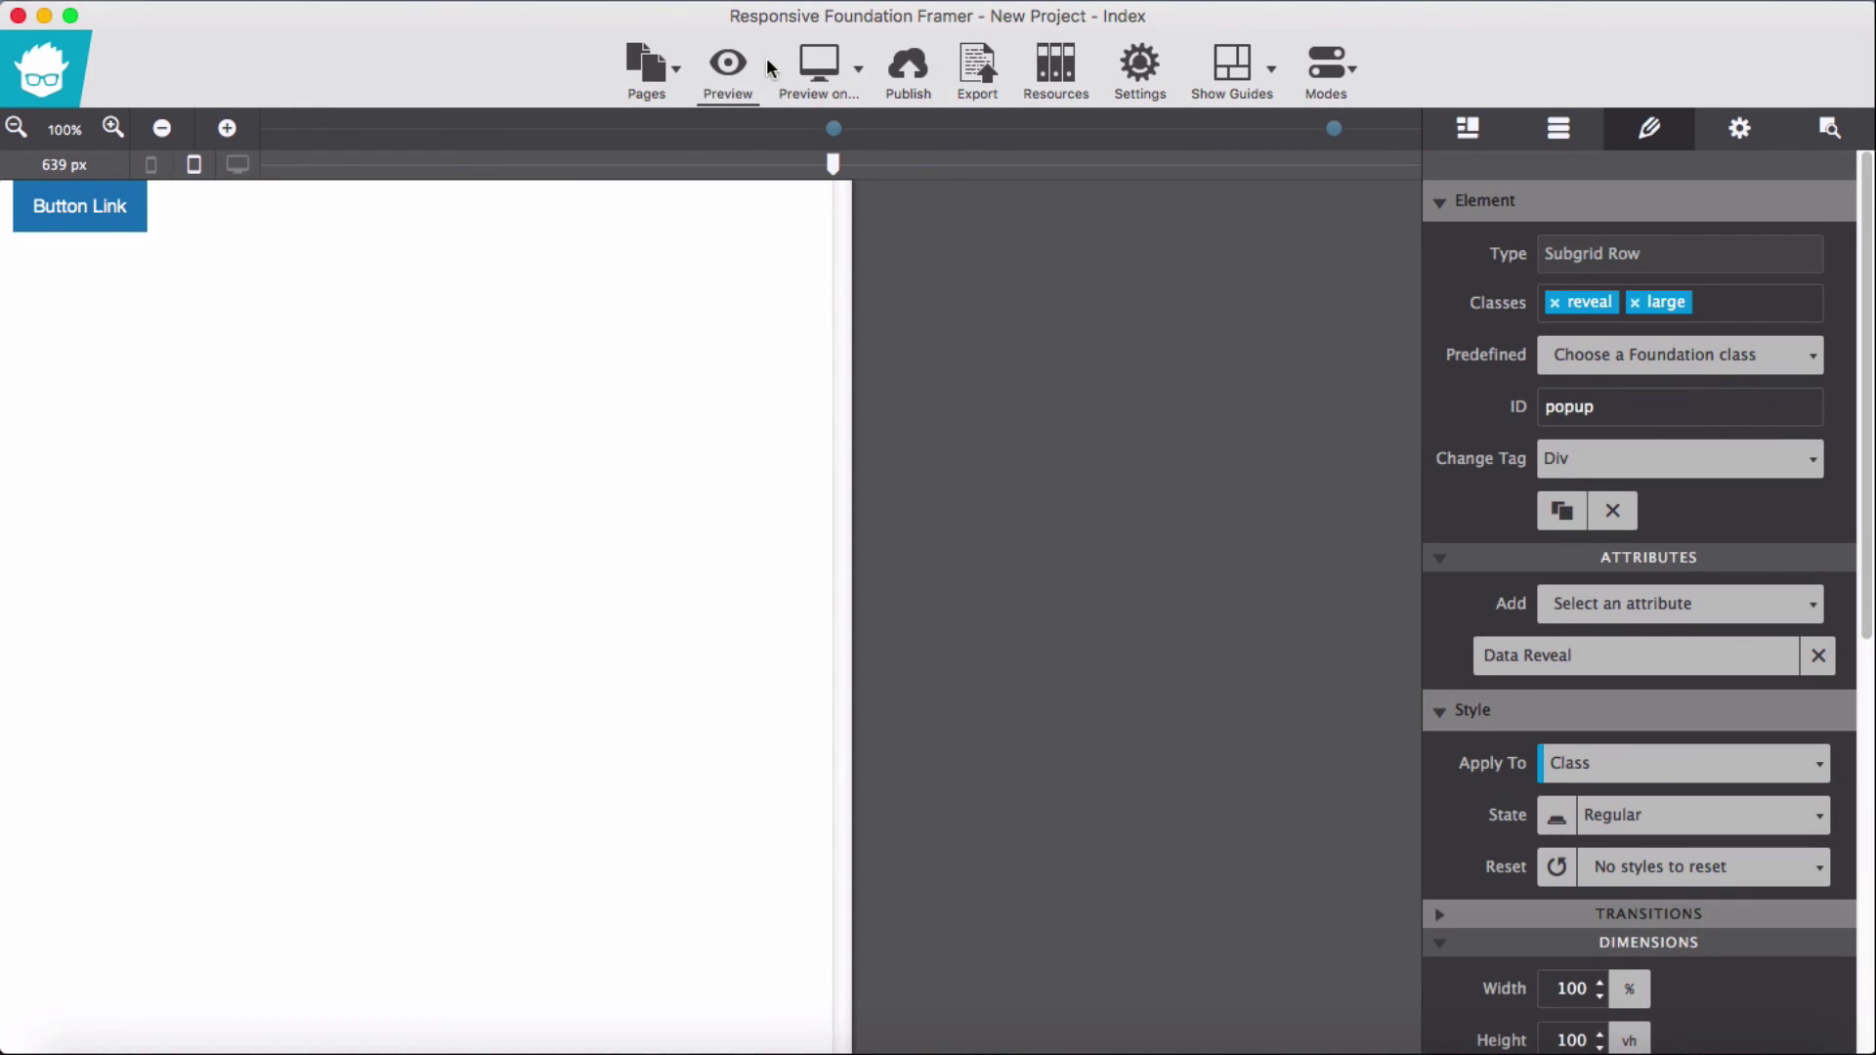
click(805, 69)
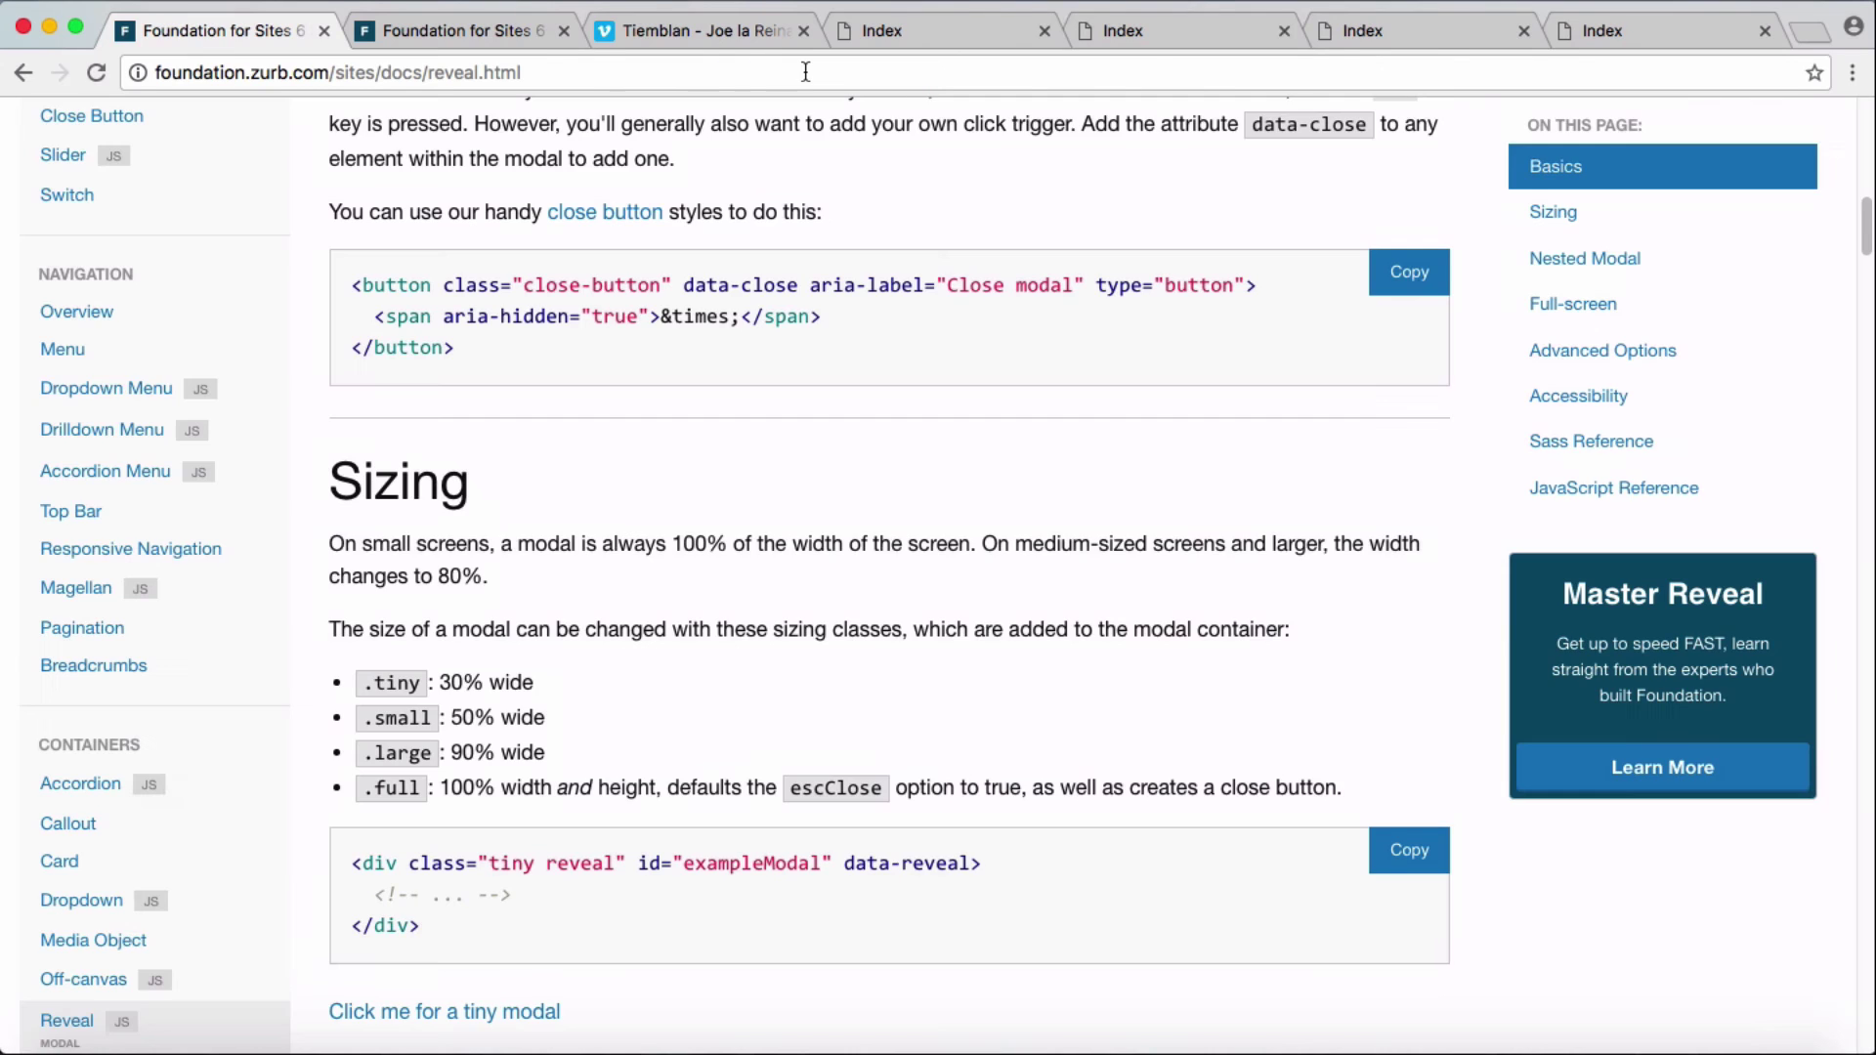
- Test Button Link in the preview: the Tiemblan video opens as a large modal over a dimmed page
click(291, 143)
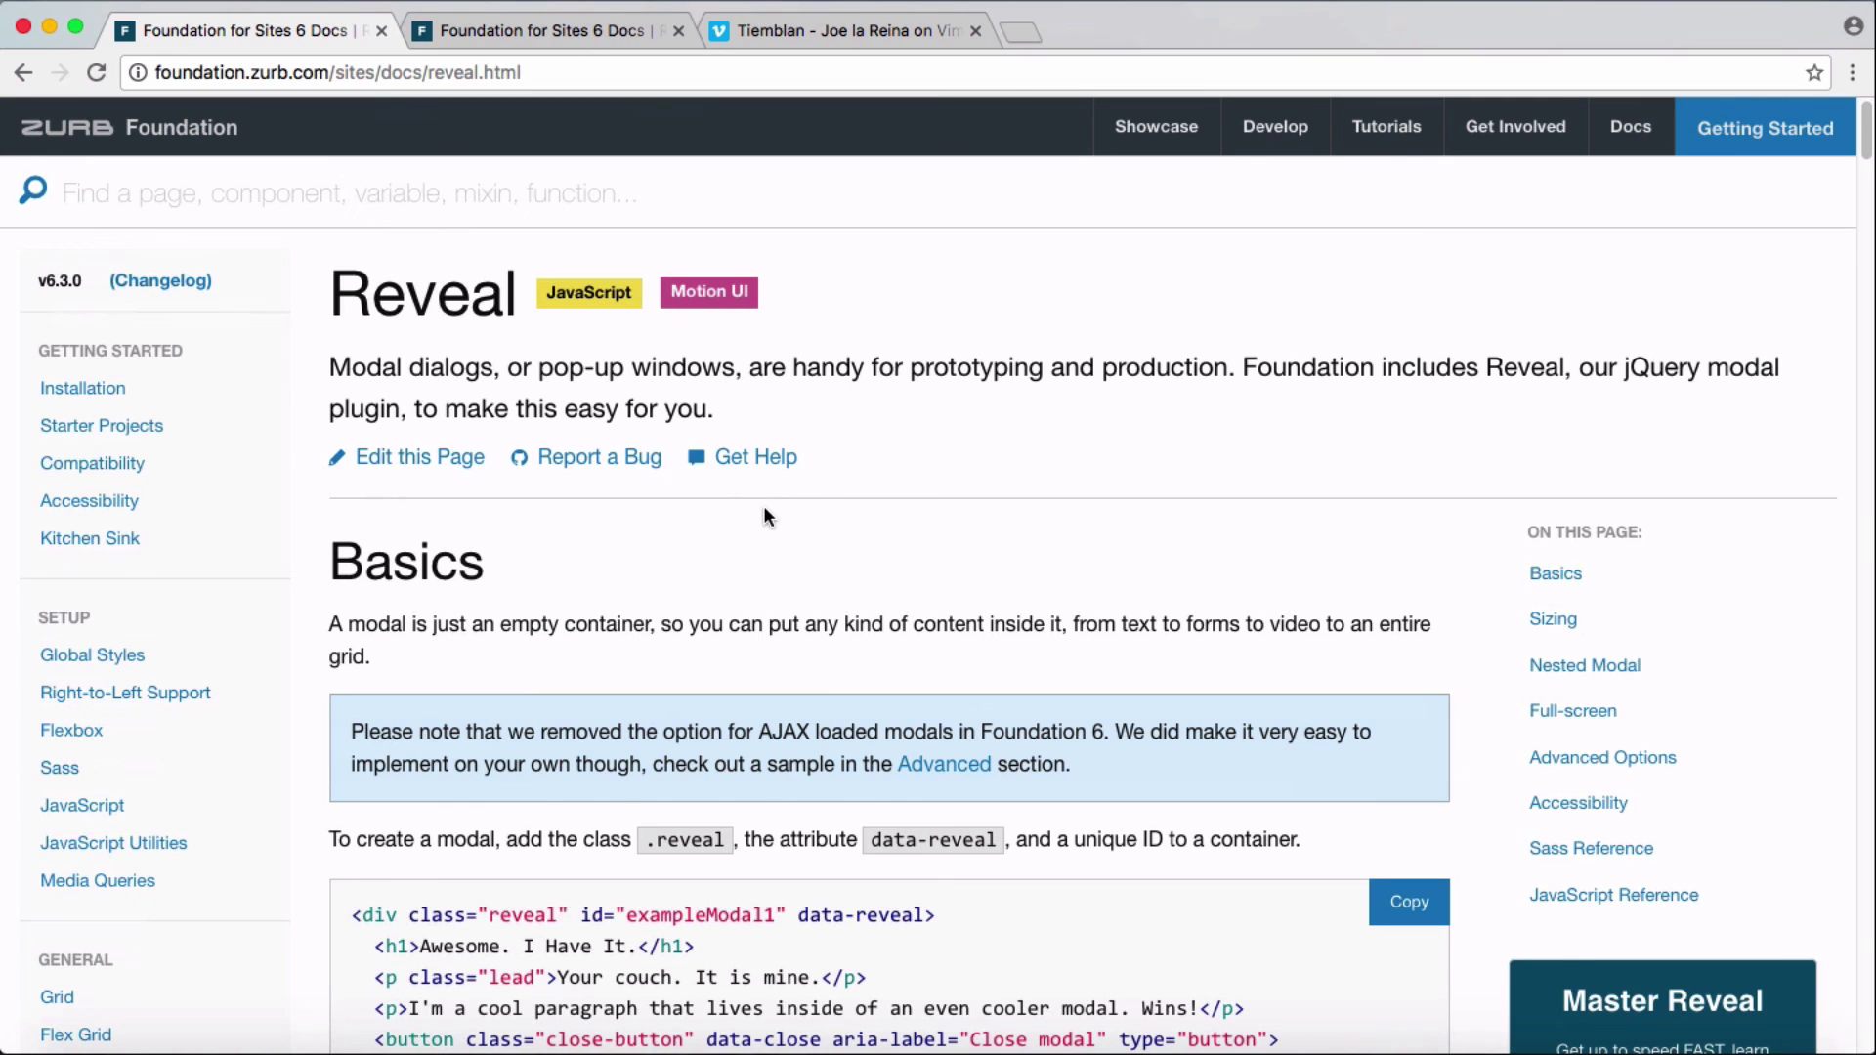
scroll(764, 506, down, 5)
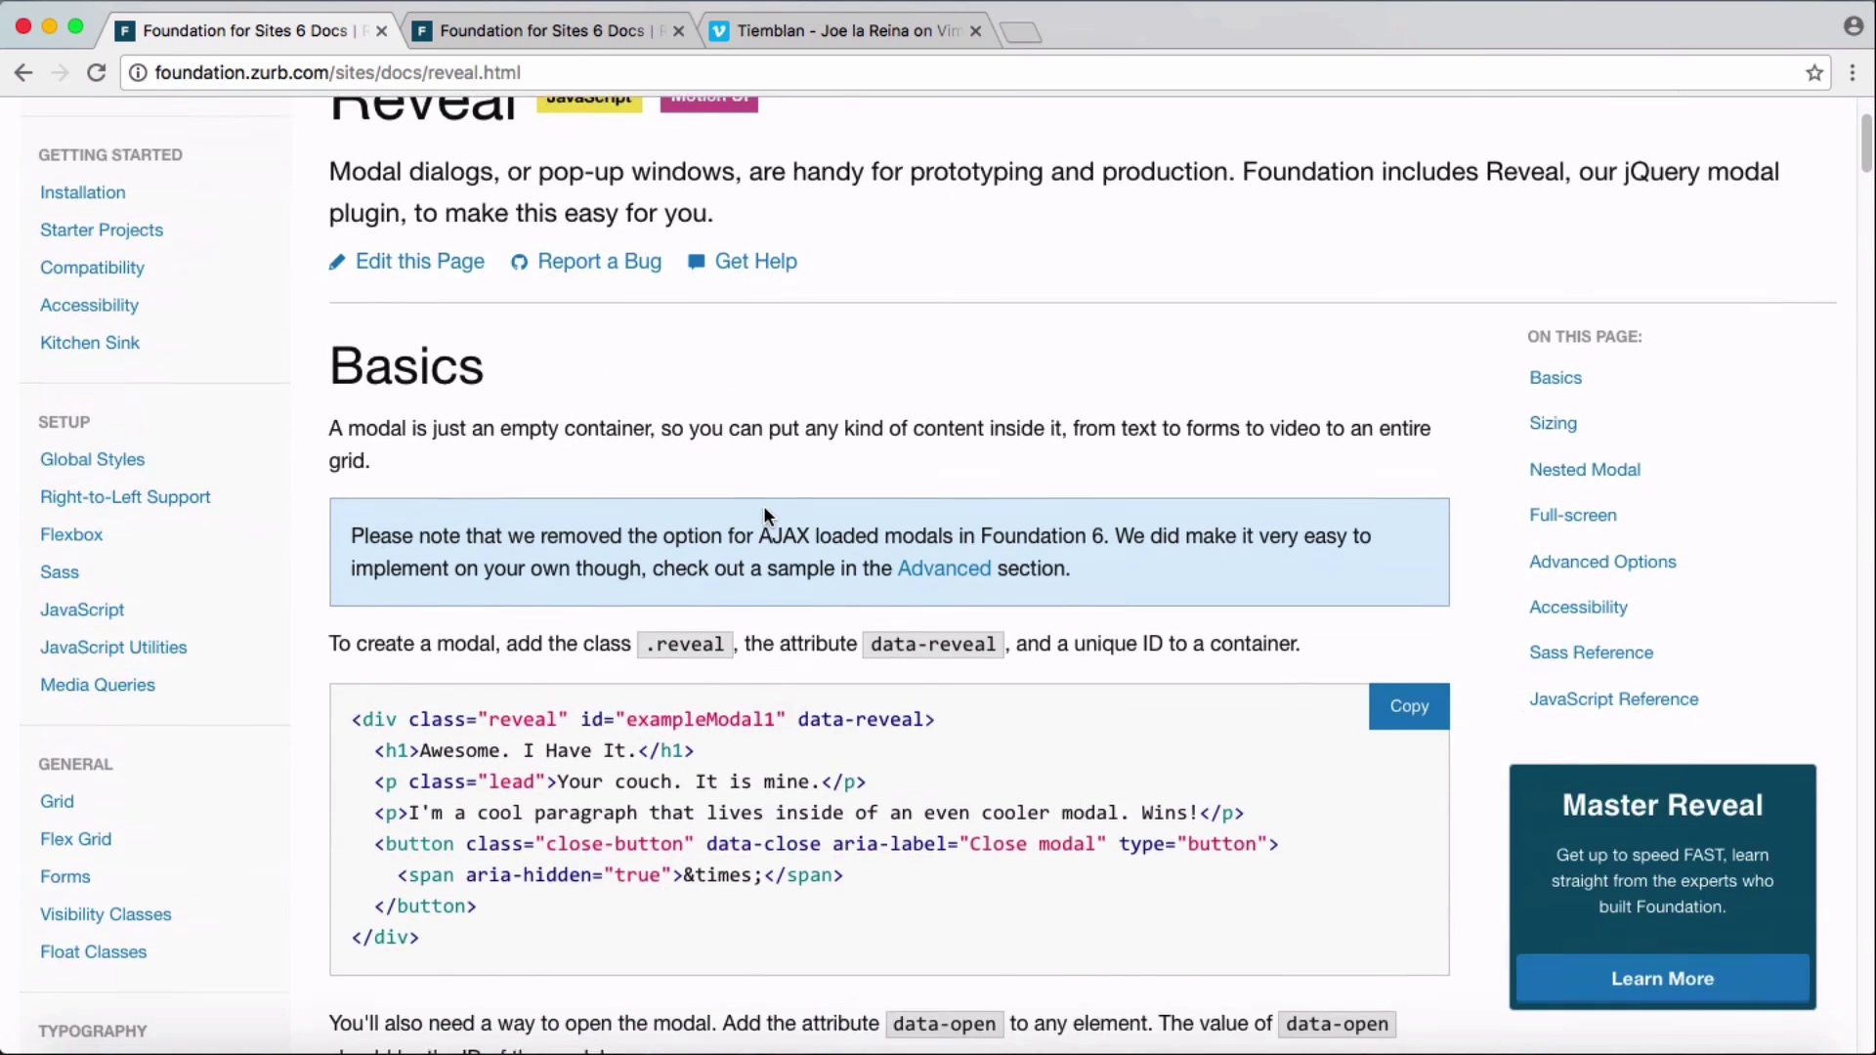
scroll(764, 507, up, 1)
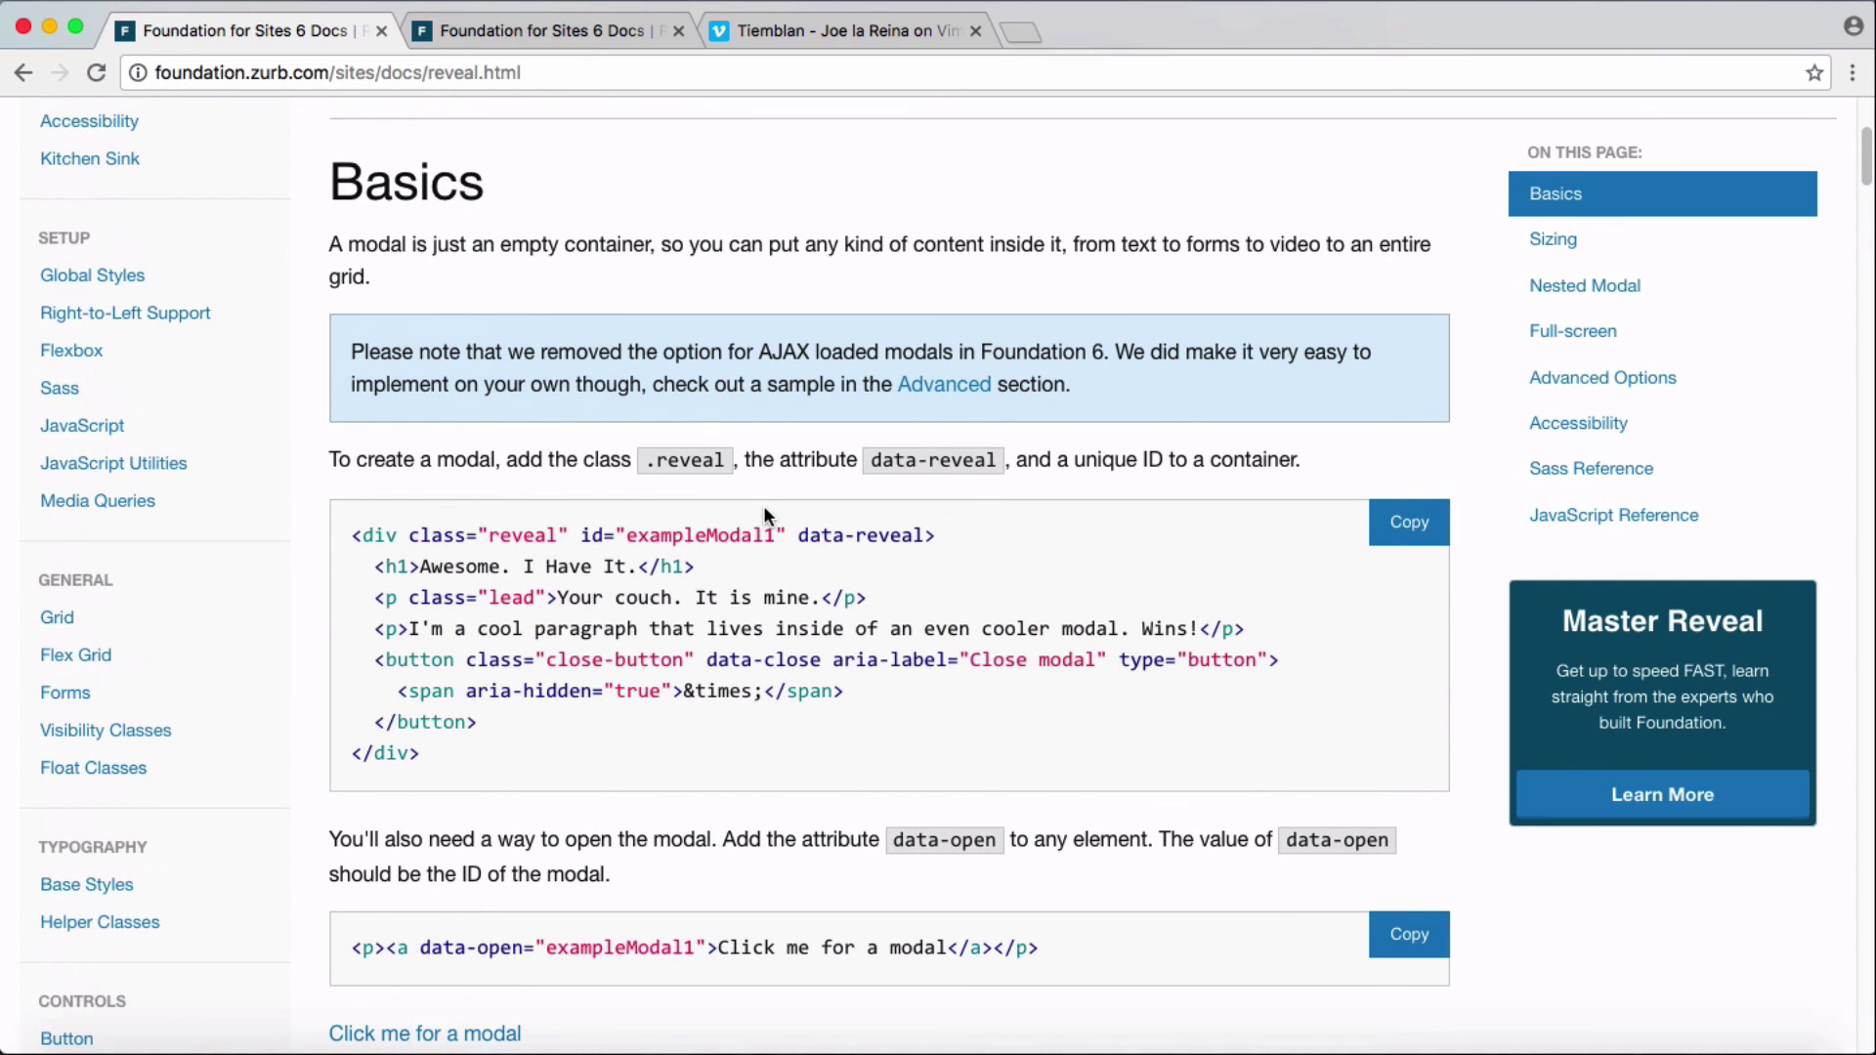
scroll(765, 506, down, 9)
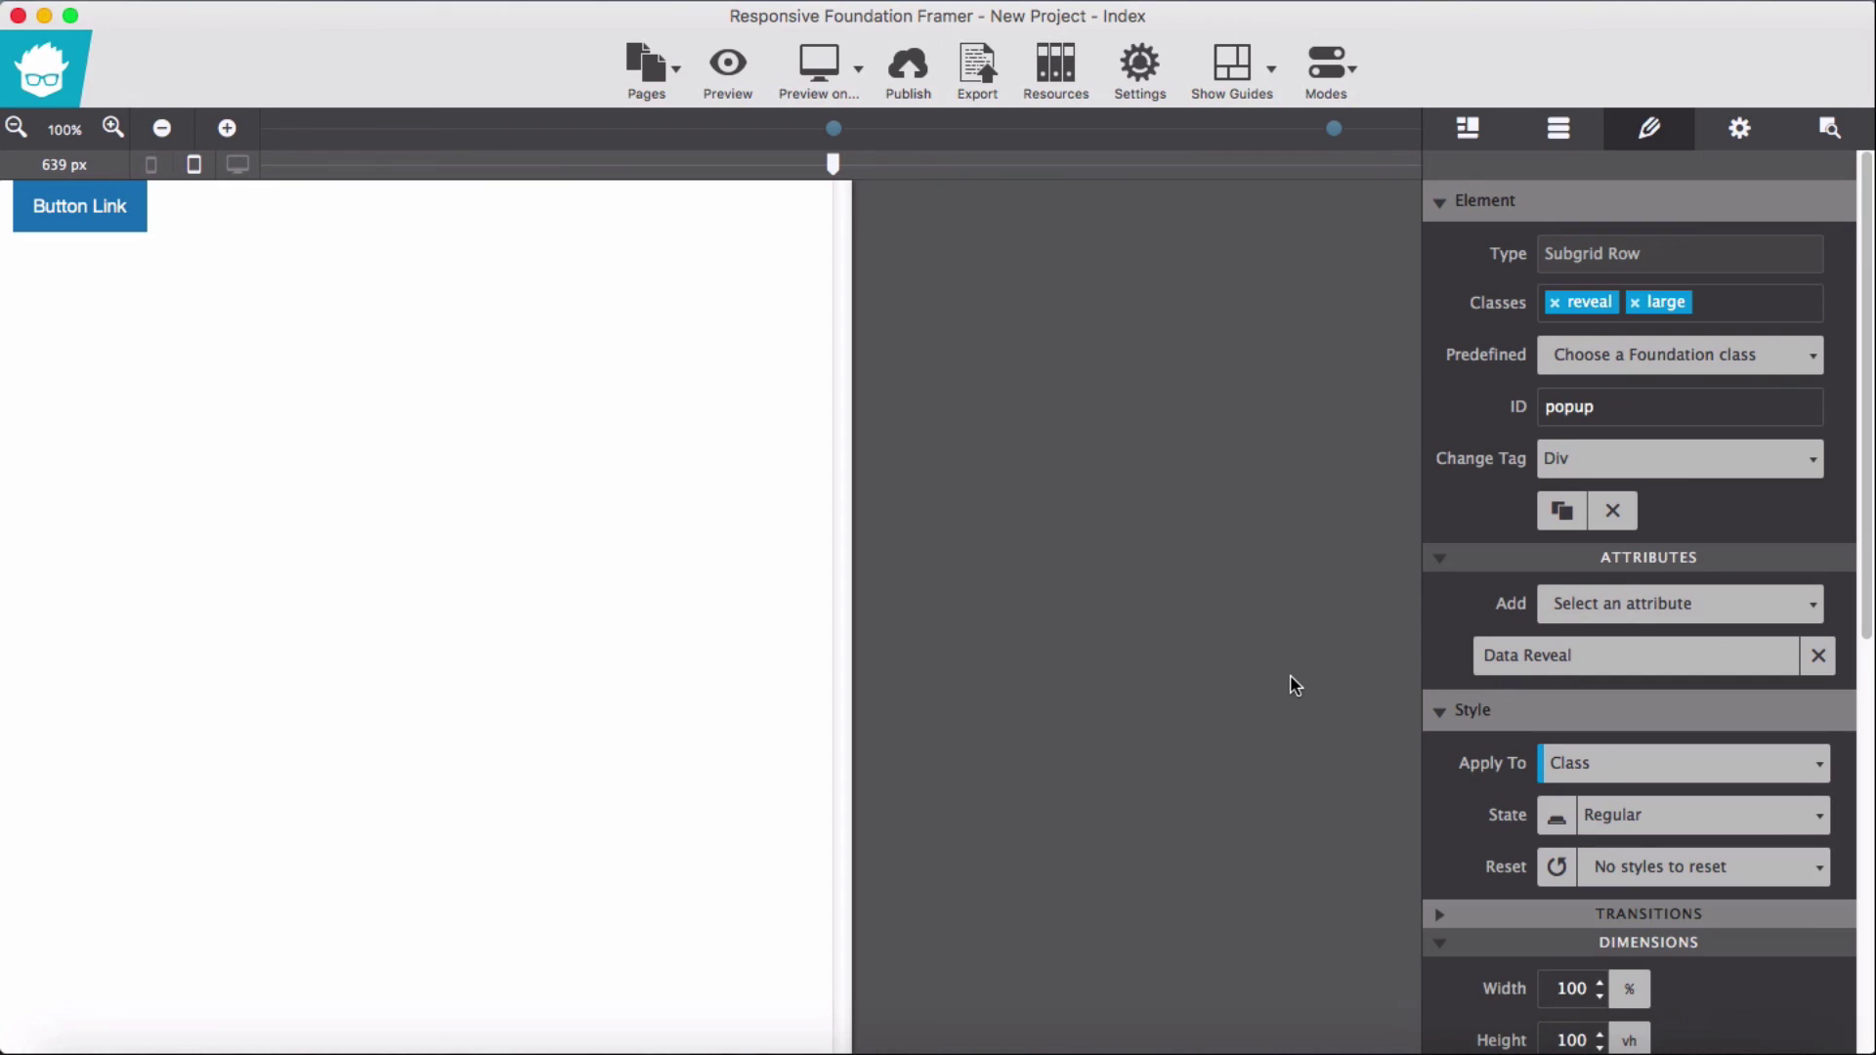